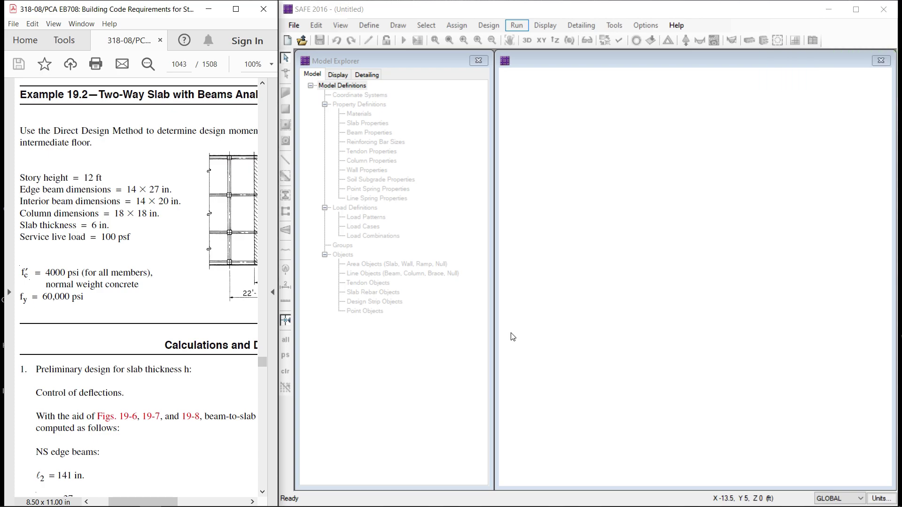
# - Start a new SAFE model using the ACI 318-08 design code
pyautogui.moveTo(190, 168); pyautogui.dragTo(149, 181)
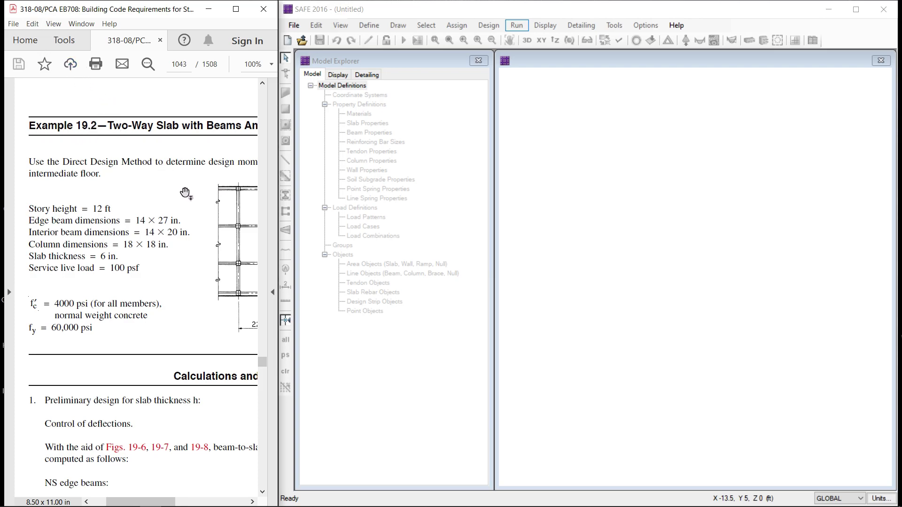
pyautogui.moveTo(181, 186); pyautogui.dragTo(111, 153)
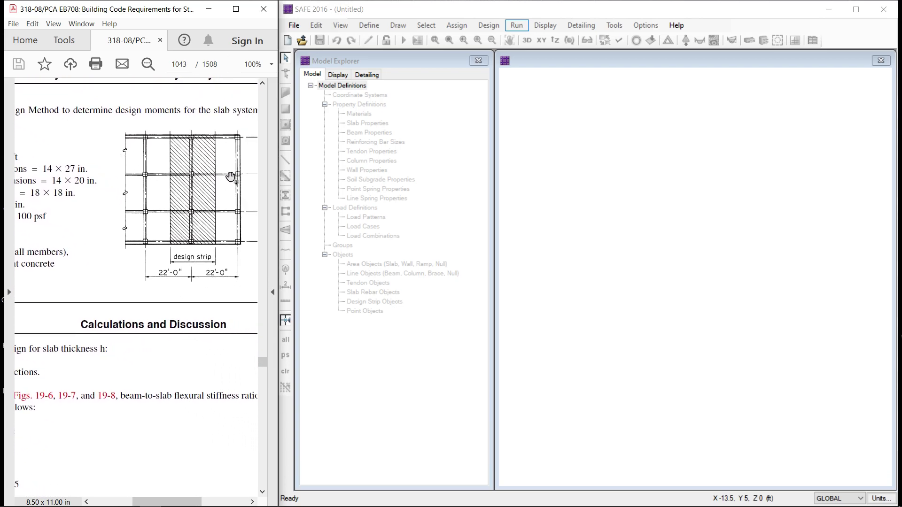
pyautogui.moveTo(231, 176); pyautogui.dragTo(188, 175)
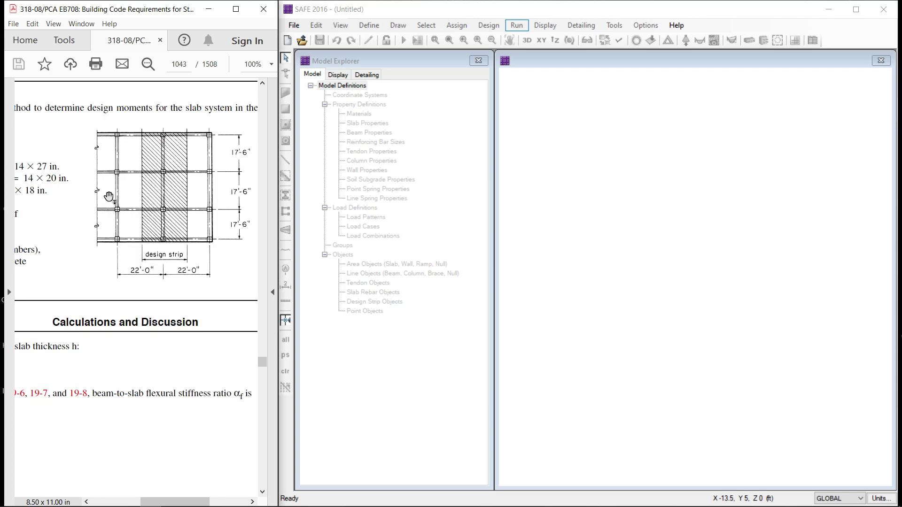
pyautogui.moveTo(108, 197); pyautogui.dragTo(189, 196)
pyautogui.moveTo(133, 202); pyautogui.dragTo(170, 201)
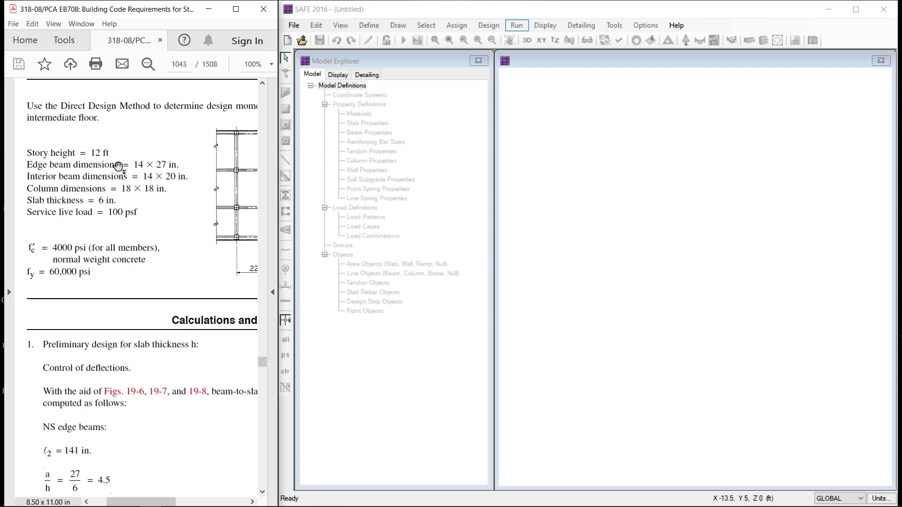
pyautogui.moveTo(131, 149); pyautogui.dragTo(102, 163)
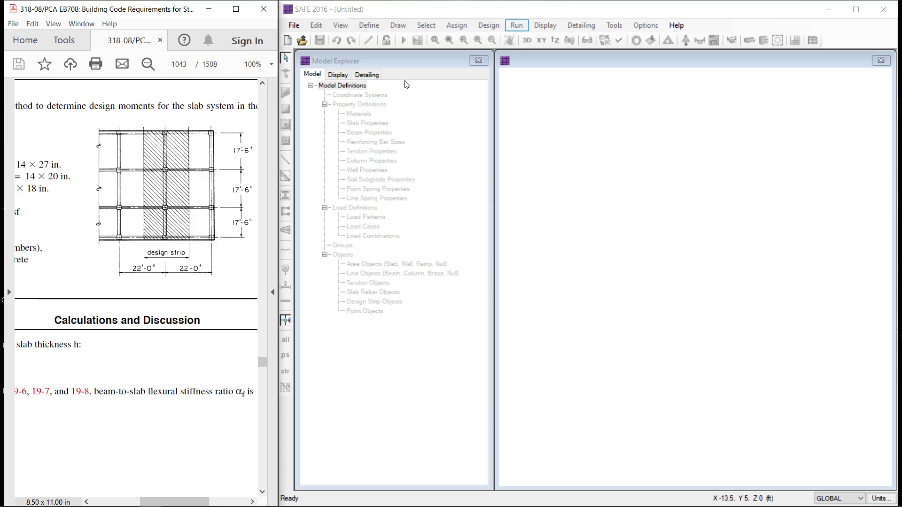
pyautogui.click(301, 29)
pyautogui.click(295, 25)
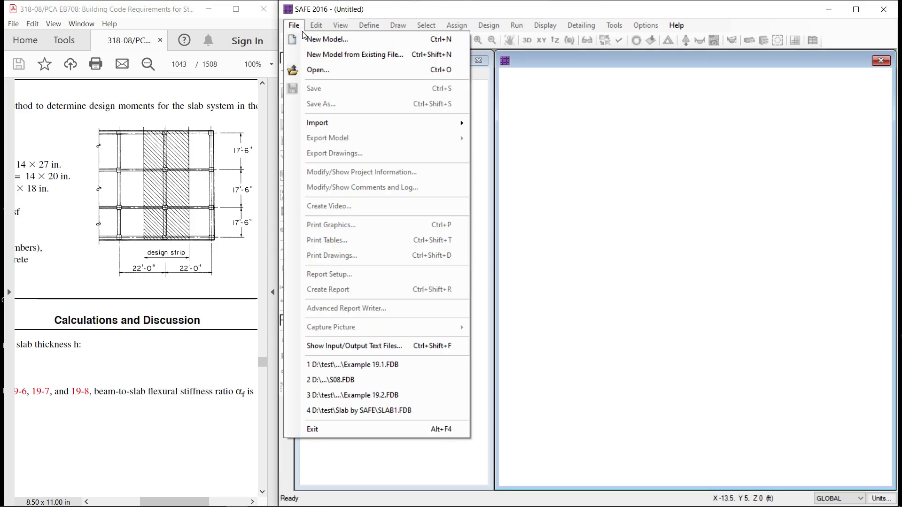
pyautogui.click(311, 40)
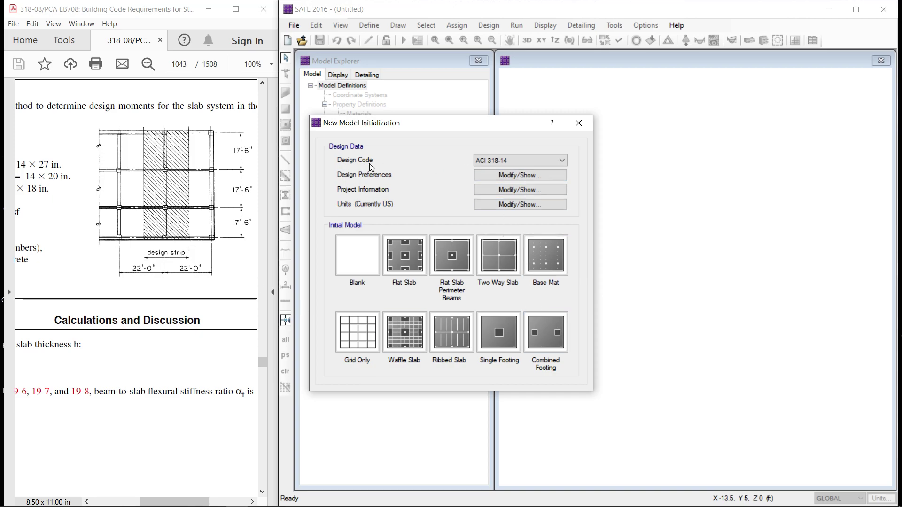
pyautogui.click(561, 162)
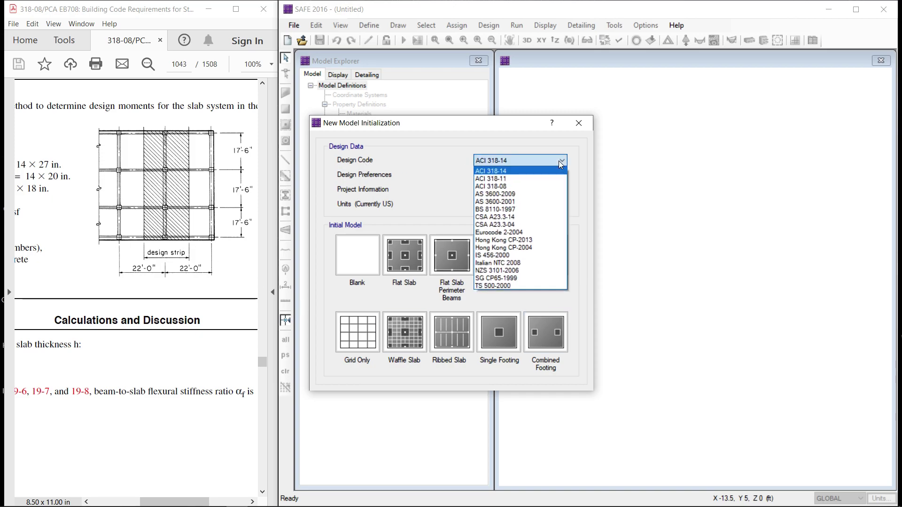
pyautogui.click(500, 186)
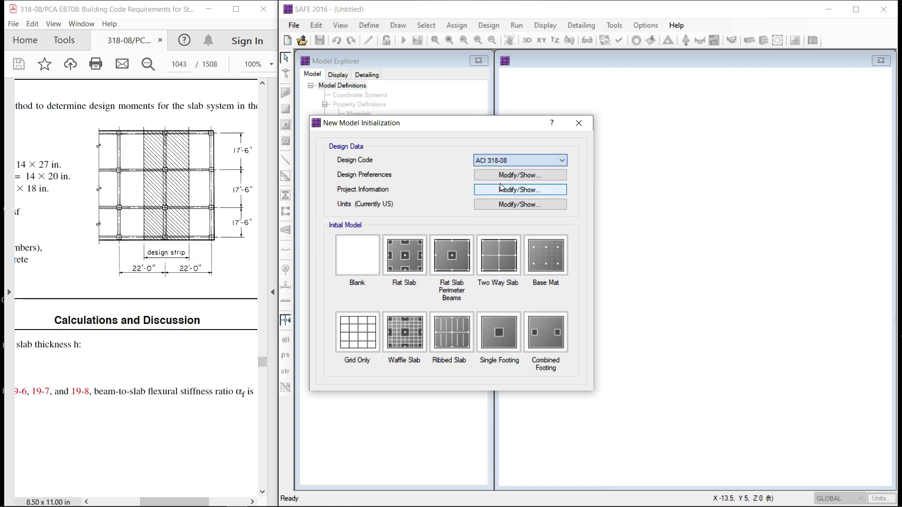
# - Set the preferred slab bar size to #4 under Design Preferences minimum slab cover
pyautogui.click(477, 172)
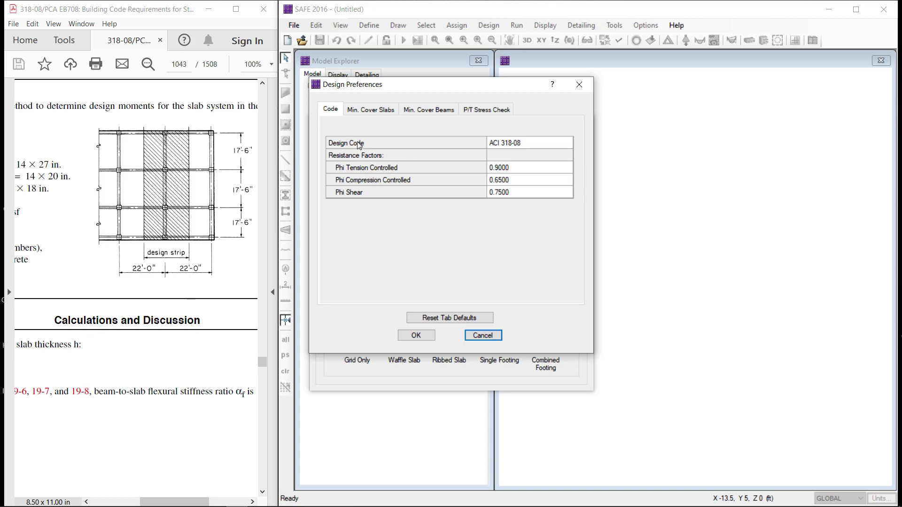
pyautogui.click(361, 109)
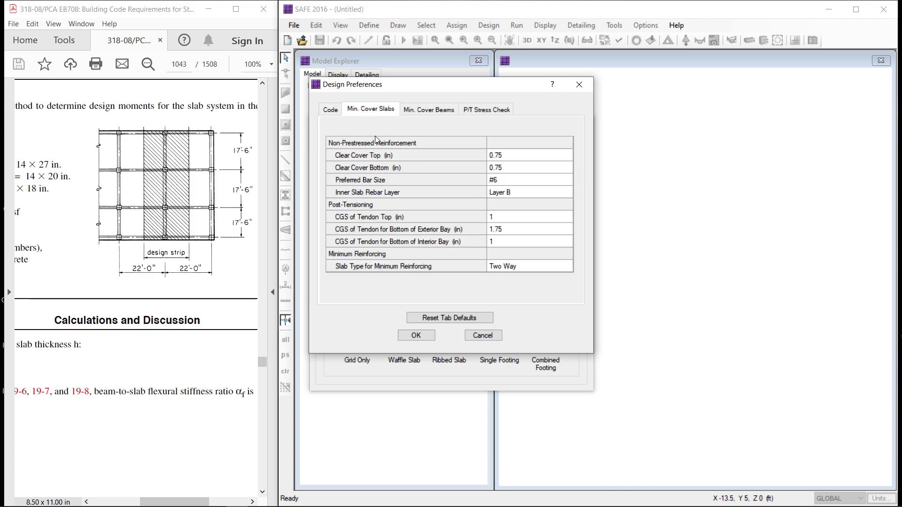
pyautogui.click(557, 180)
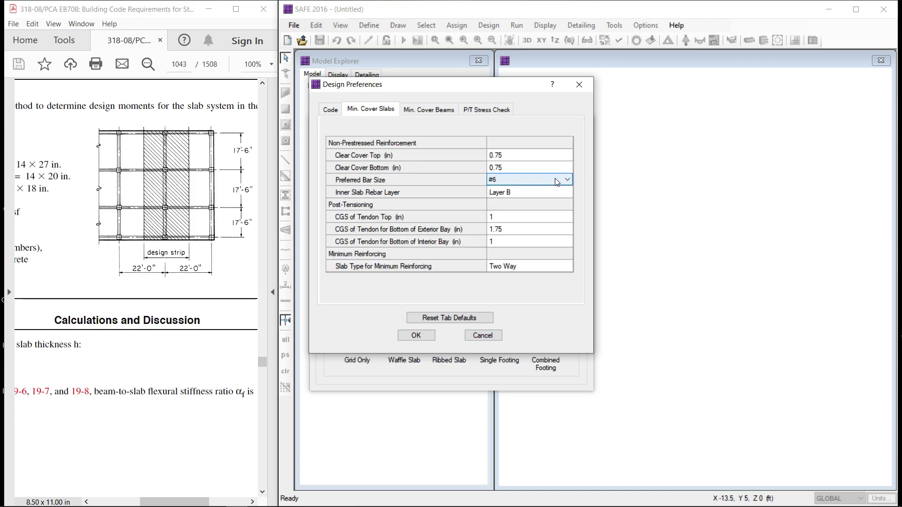
pyautogui.click(568, 180)
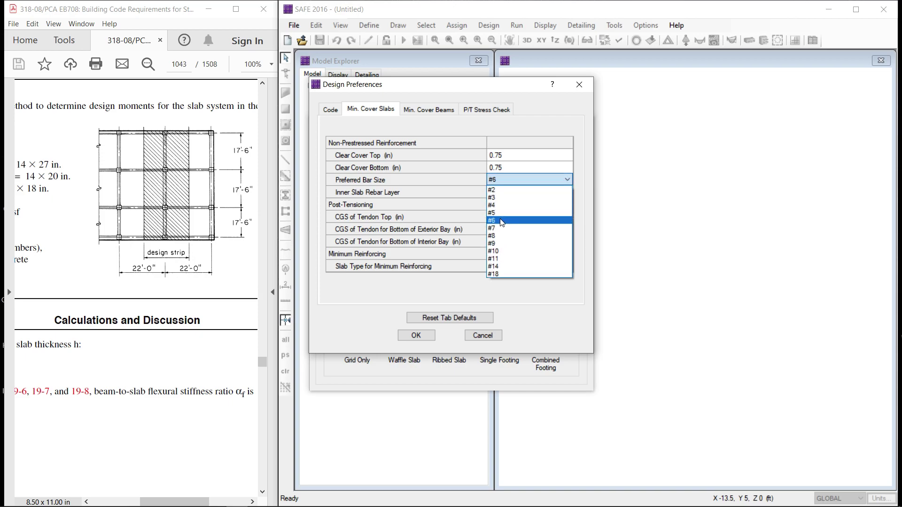
pyautogui.click(494, 207)
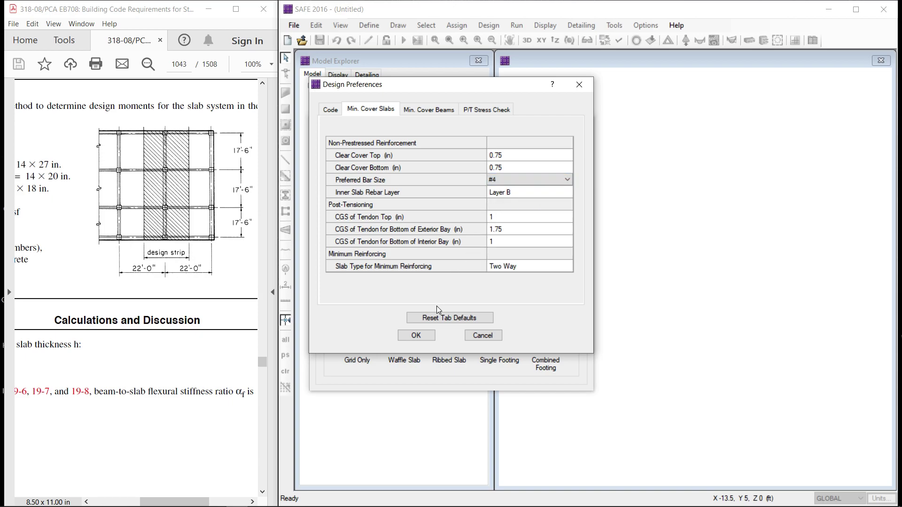
pyautogui.click(411, 337)
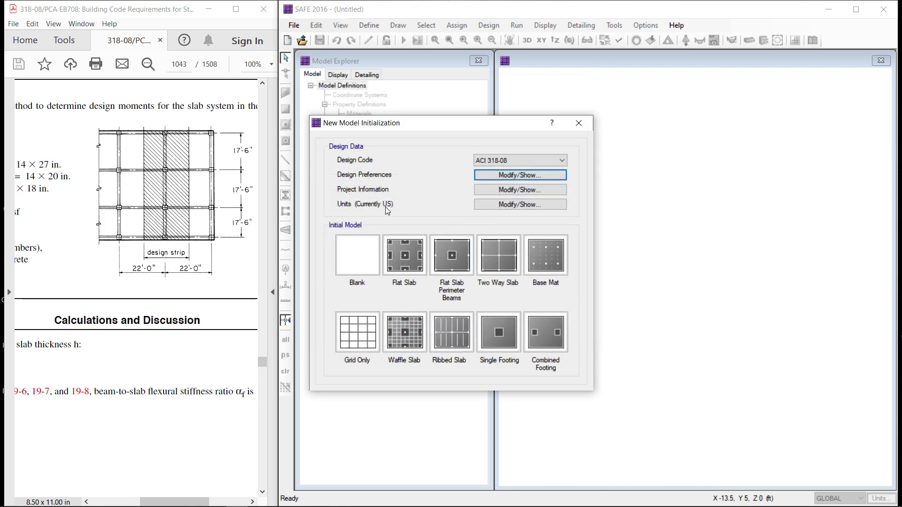
pyautogui.click(554, 206)
pyautogui.press('Escape')
# - Choose the Two Way Slab template and set both X edge distances to 0.75 ft
pyautogui.click(498, 259)
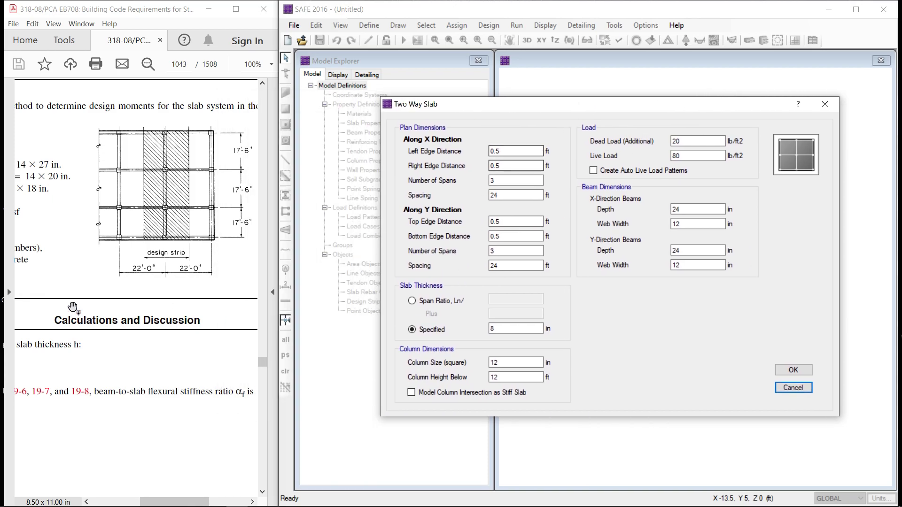
pyautogui.moveTo(68, 255); pyautogui.dragTo(153, 256)
pyautogui.hscroll(-3, 125, 218)
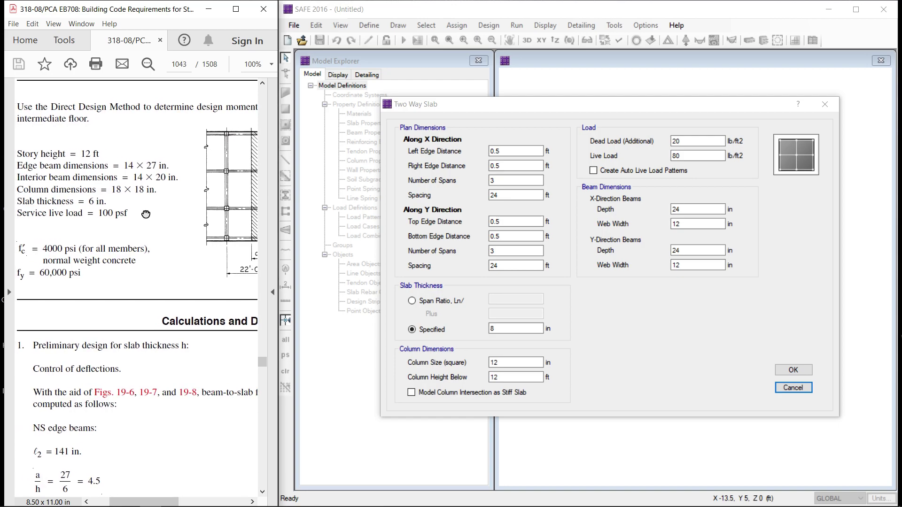
pyautogui.click(496, 152)
pyautogui.click(496, 151)
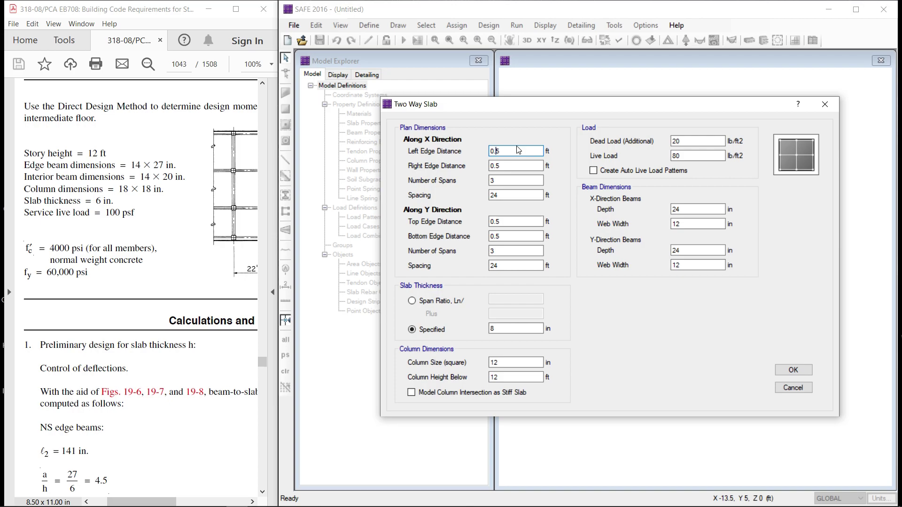
pyautogui.write('7')
pyautogui.click(499, 165)
pyautogui.click(497, 166)
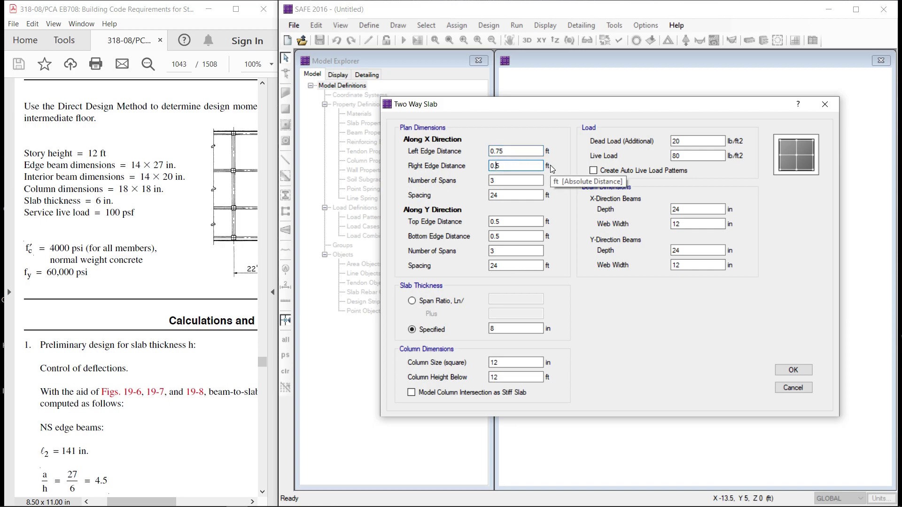
pyautogui.write('7')
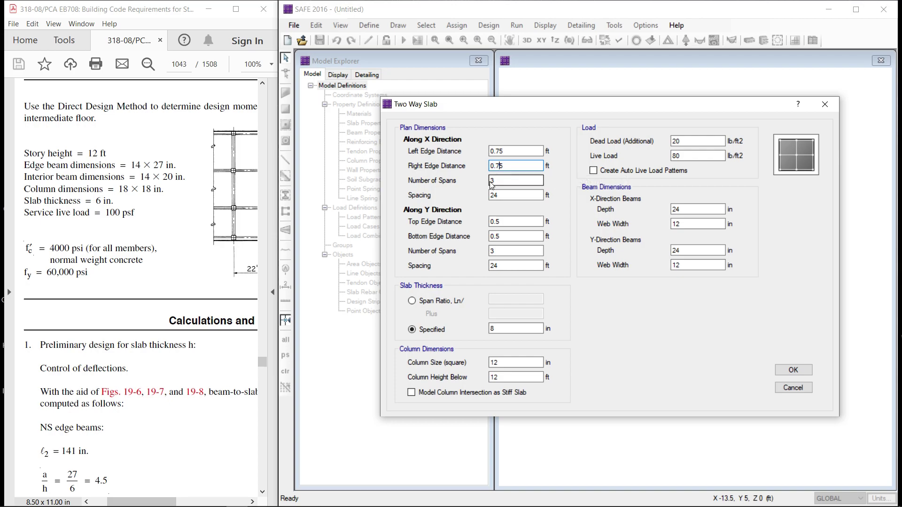
pyautogui.click(204, 238)
pyautogui.moveTo(204, 238); pyautogui.dragTo(185, 236)
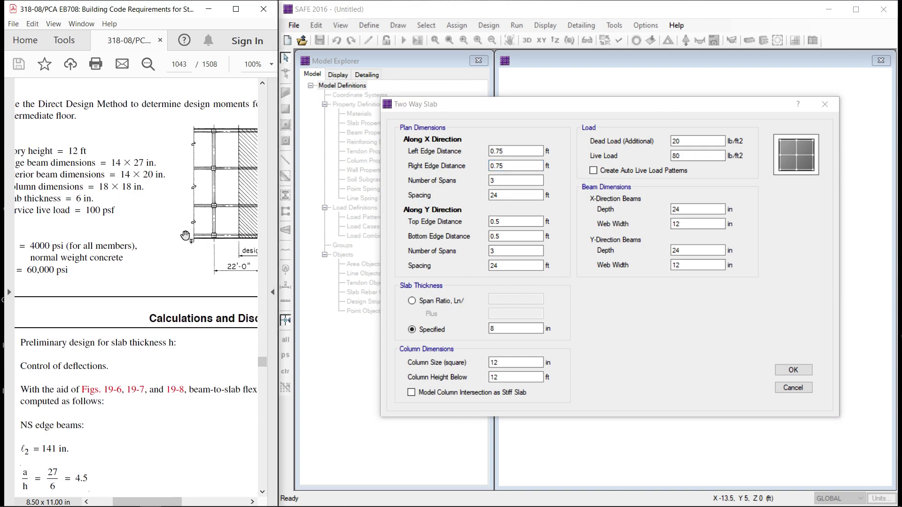
# - Set X spacing to 22 ft, Y edge distances to 0.75 ft and Y spacing to 17.5 ft
pyautogui.doubleClick(507, 195)
pyautogui.write('2')
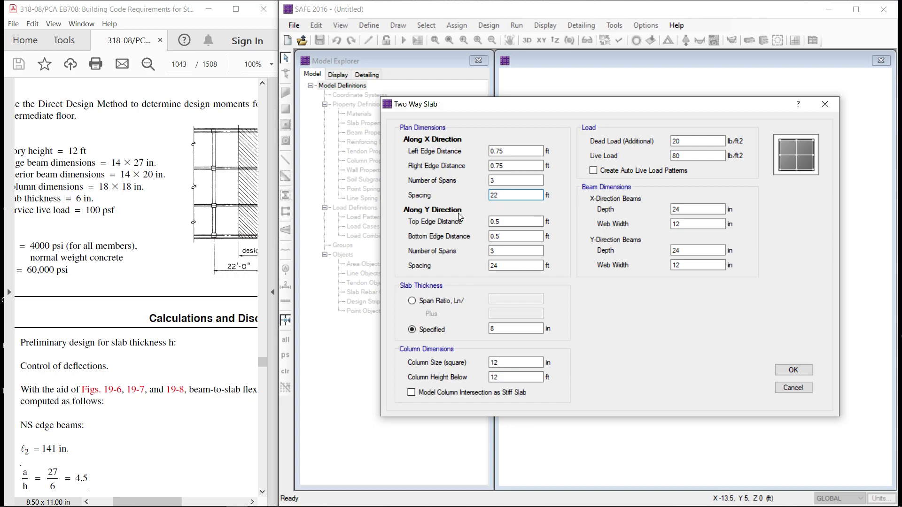
pyautogui.click(507, 220)
pyautogui.click(497, 237)
pyautogui.click(497, 237)
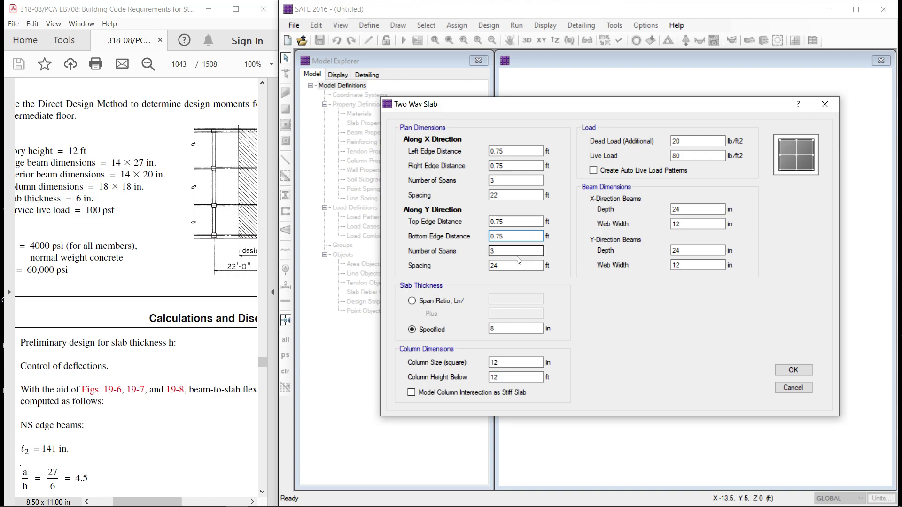
pyautogui.moveTo(199, 218); pyautogui.dragTo(100, 214)
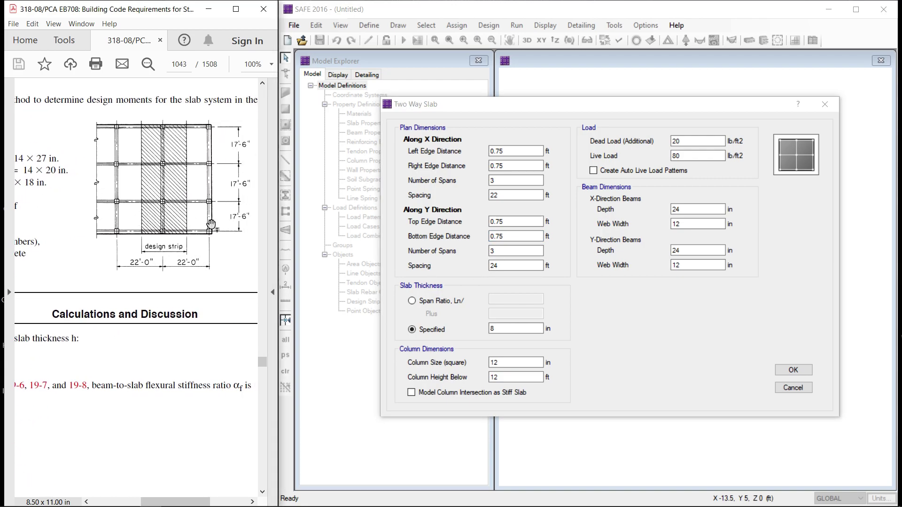
pyautogui.click(503, 265)
pyautogui.doubleClick(502, 265)
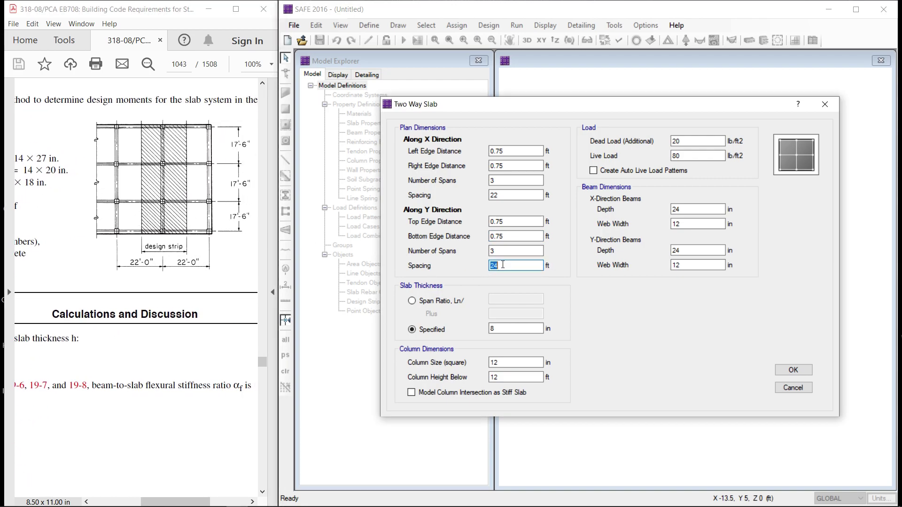
pyautogui.write('17.5')
pyautogui.moveTo(89, 249); pyautogui.dragTo(253, 248)
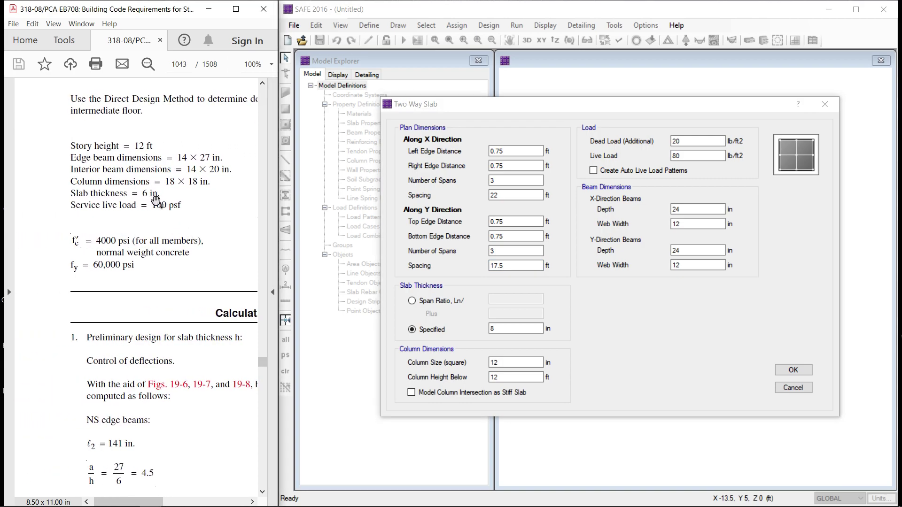
pyautogui.click(507, 329)
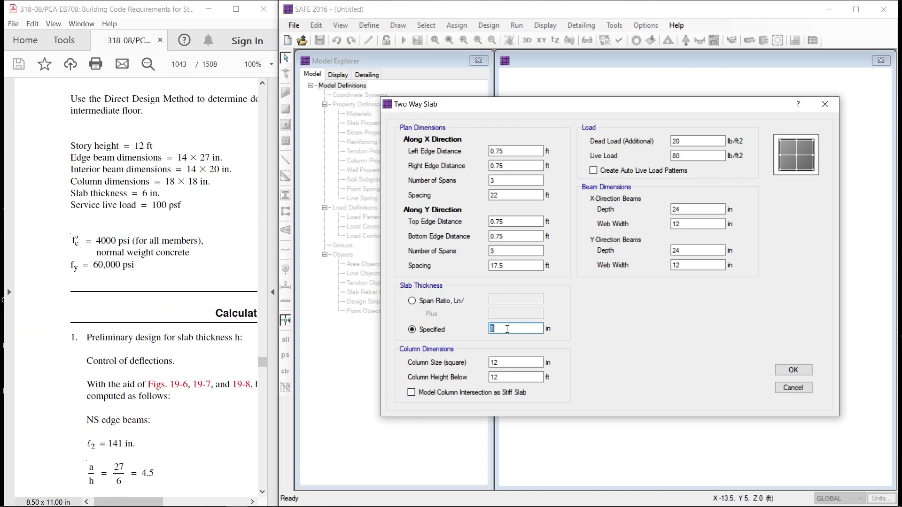
# - Set column size to 18 in, additional dead load to 0 and live load to 100 lb/ft2
pyautogui.doubleClick(519, 363)
pyautogui.write('18')
pyautogui.doubleClick(696, 141)
pyautogui.write('0')
pyautogui.doubleClick(689, 158)
pyautogui.write('1')
# - Make X and Y beams 14 in wide by 27 in deep and generate the model
pyautogui.doubleClick(690, 223)
pyautogui.write('1')
pyautogui.doubleClick(699, 210)
pyautogui.write('2')
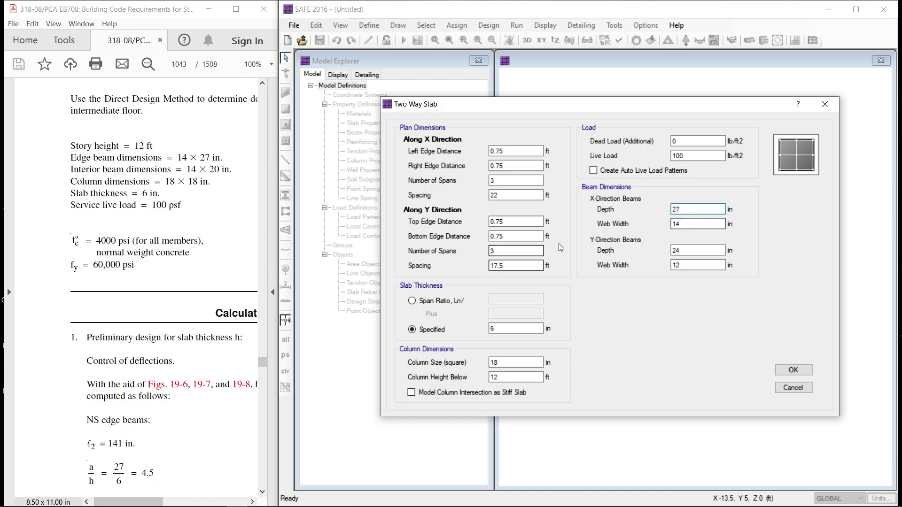
pyautogui.doubleClick(686, 264)
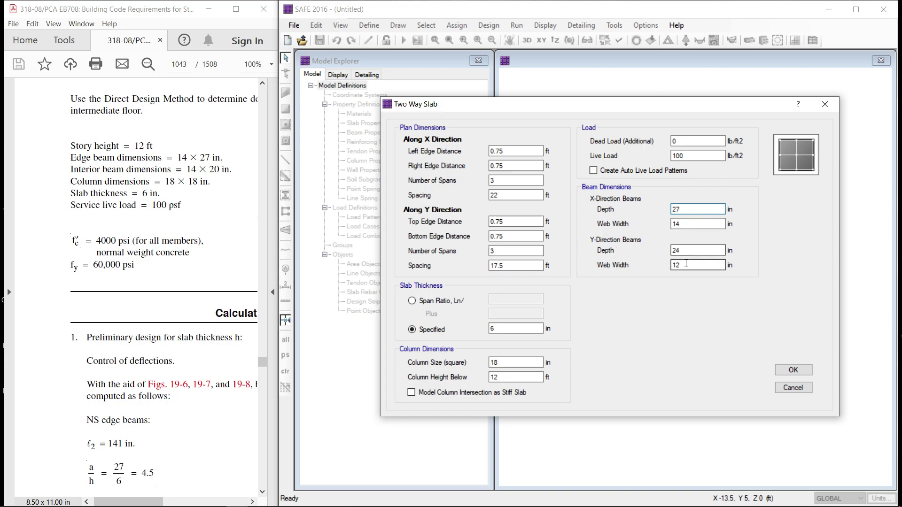
pyautogui.write('14')
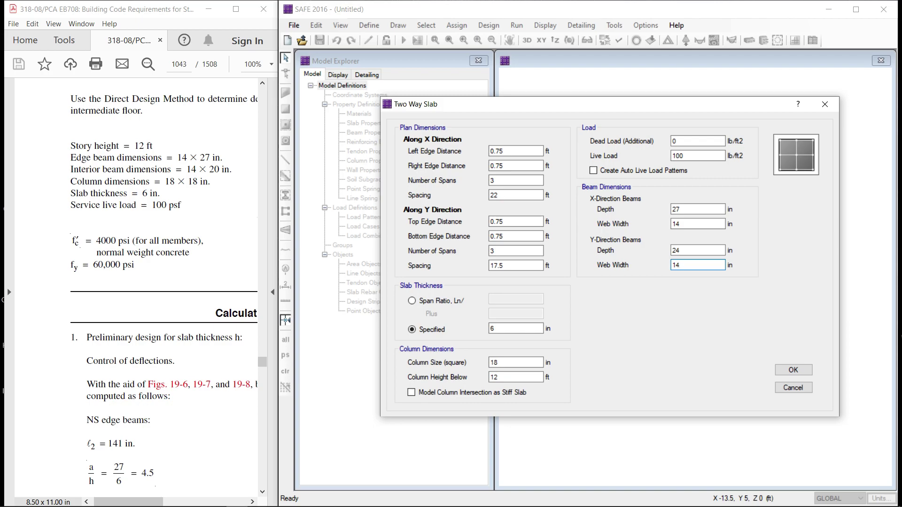
pyautogui.doubleClick(686, 252)
pyautogui.write('2')
pyautogui.click(802, 372)
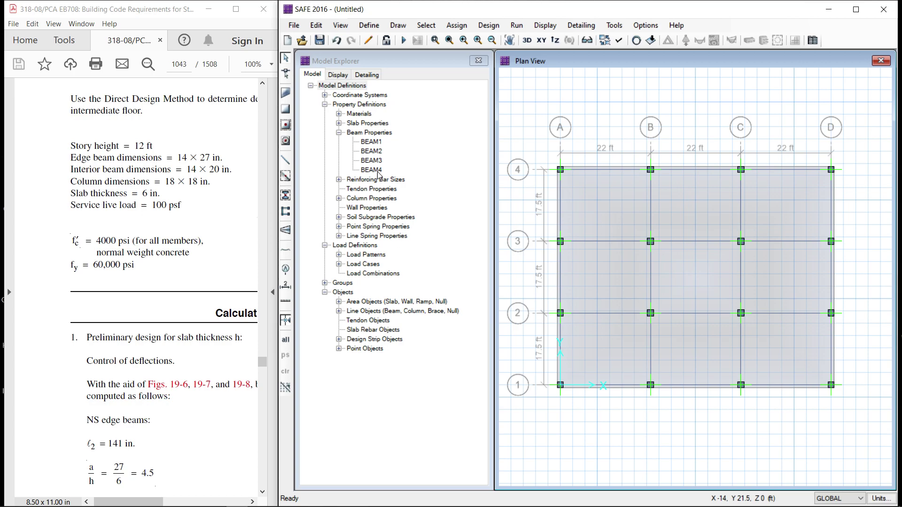
# - Inspect BEAM1 and BEAM2, then expand Materials to 4000Psi and Slab Properties to SLAB
pyautogui.click(376, 142)
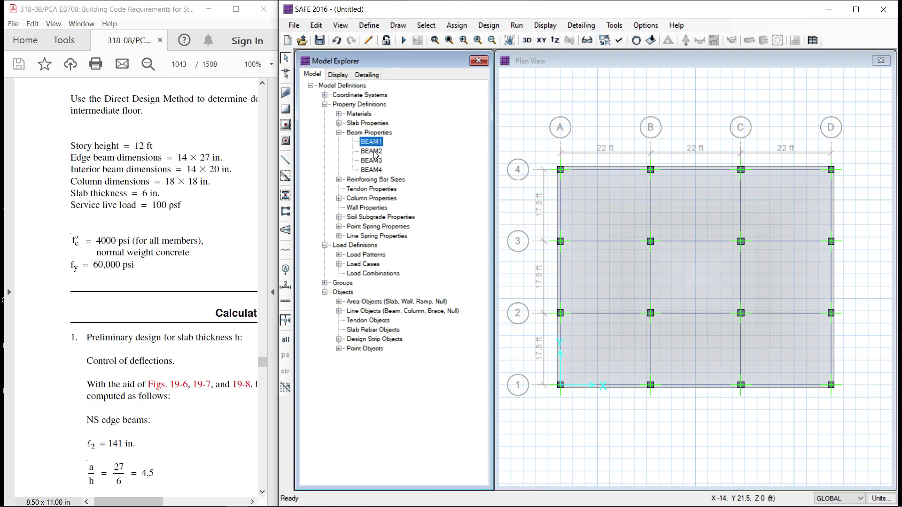
pyautogui.click(374, 151)
pyautogui.click(372, 142)
pyautogui.click(359, 114)
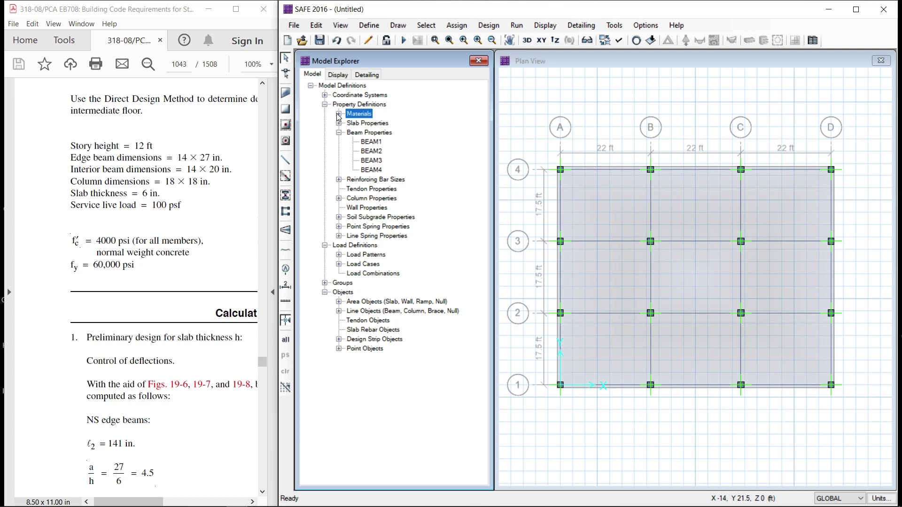
pyautogui.click(339, 114)
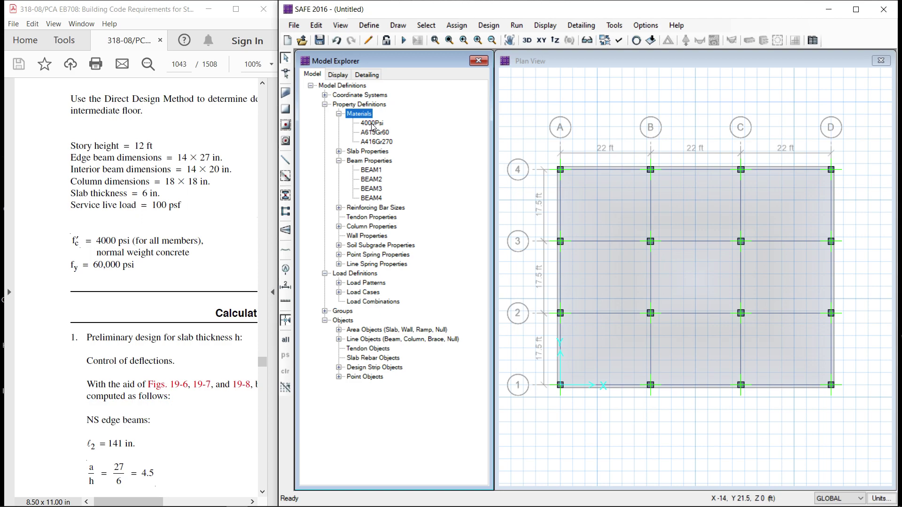
pyautogui.click(374, 125)
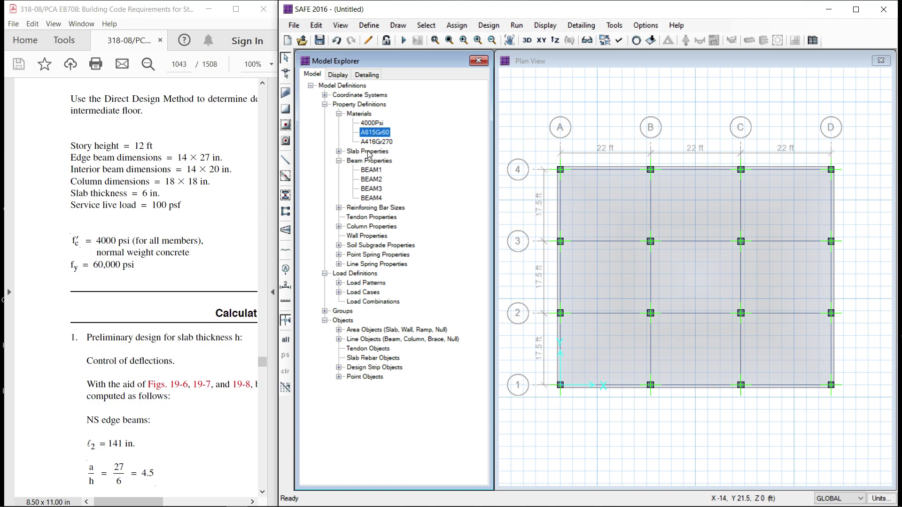
pyautogui.click(338, 151)
pyautogui.doubleClick(369, 161)
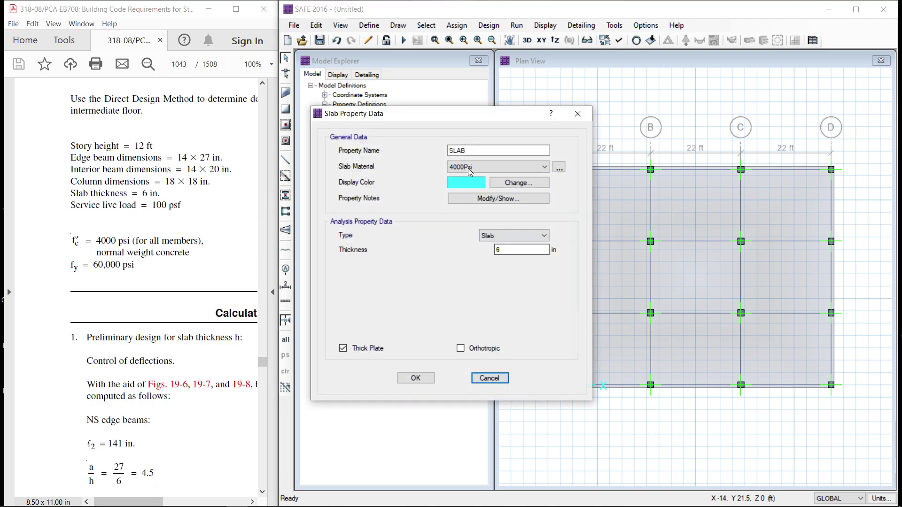
pyautogui.click(490, 378)
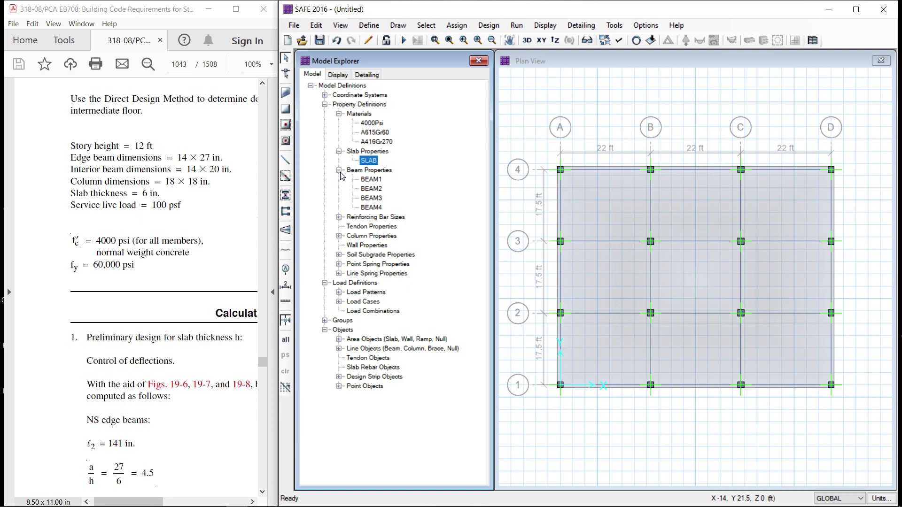
pyautogui.doubleClick(369, 181)
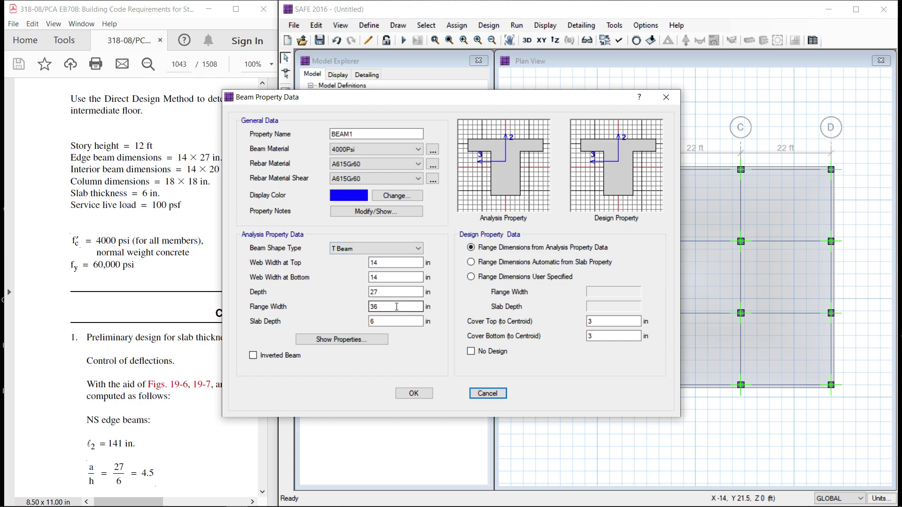
pyautogui.click(487, 394)
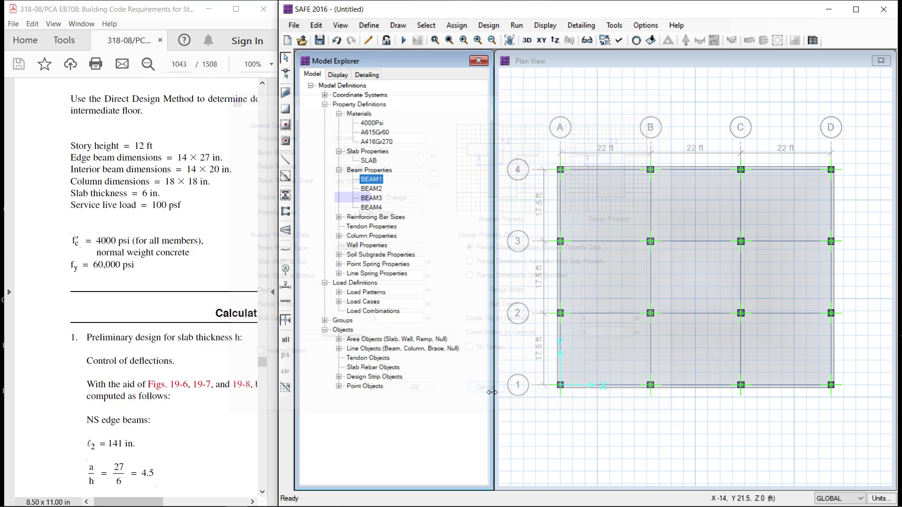
pyautogui.doubleClick(375, 190)
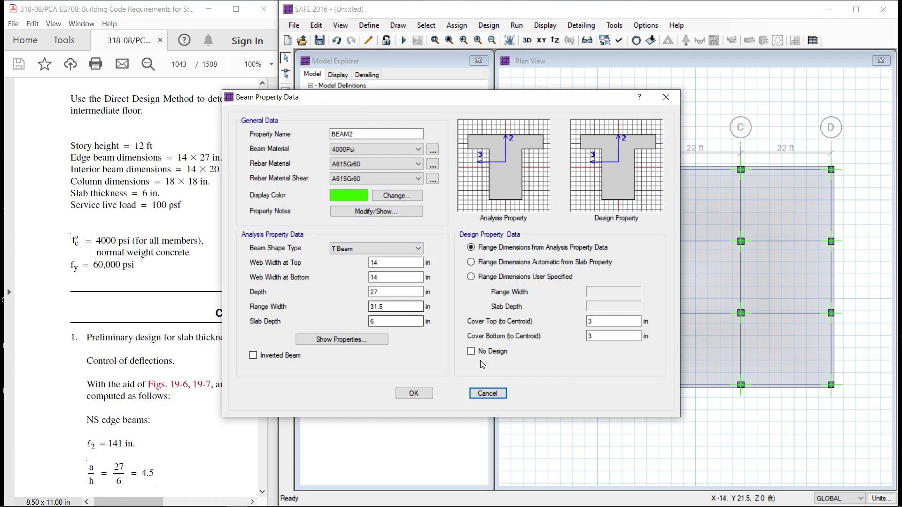
pyautogui.click(499, 394)
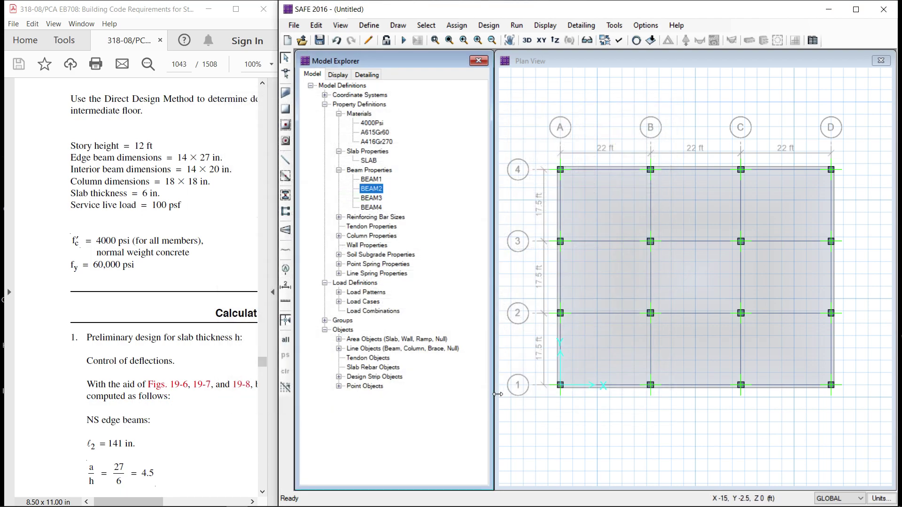
pyautogui.doubleClick(371, 198)
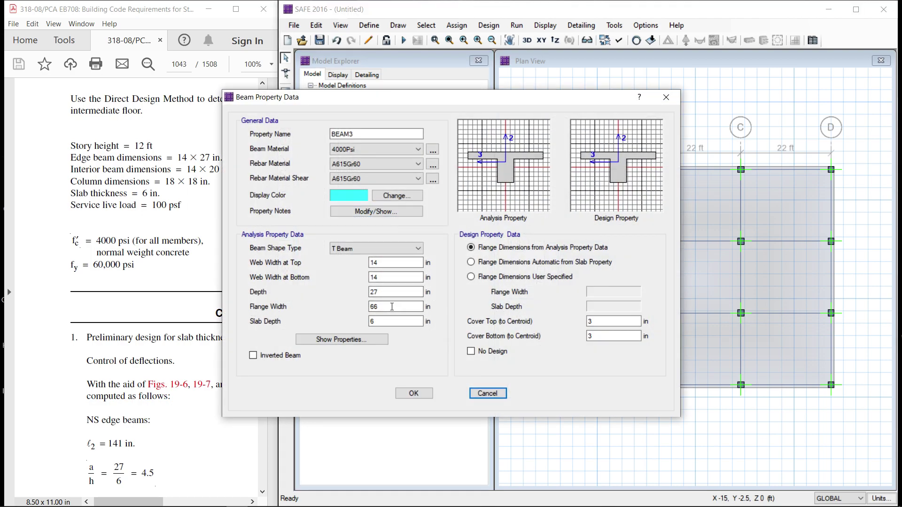
pyautogui.click(500, 394)
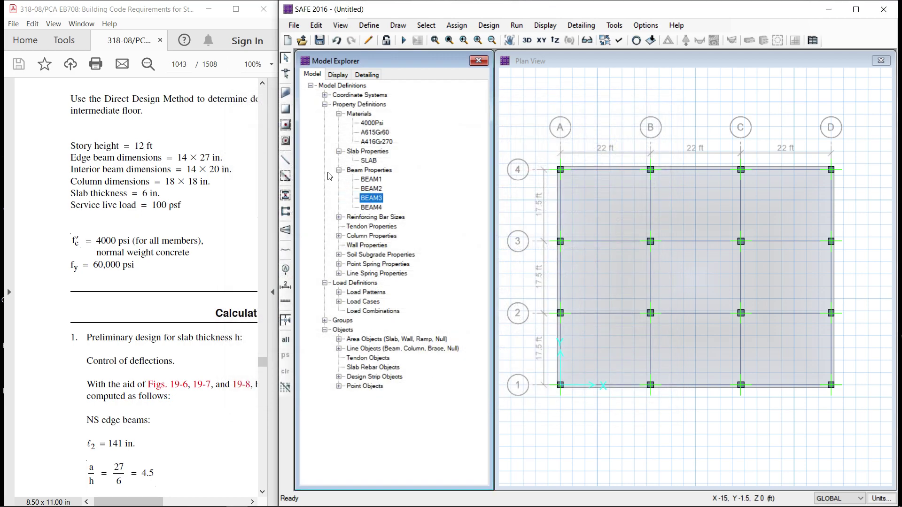
pyautogui.click(136, 202)
pyautogui.hotkey('ctrl', '0')
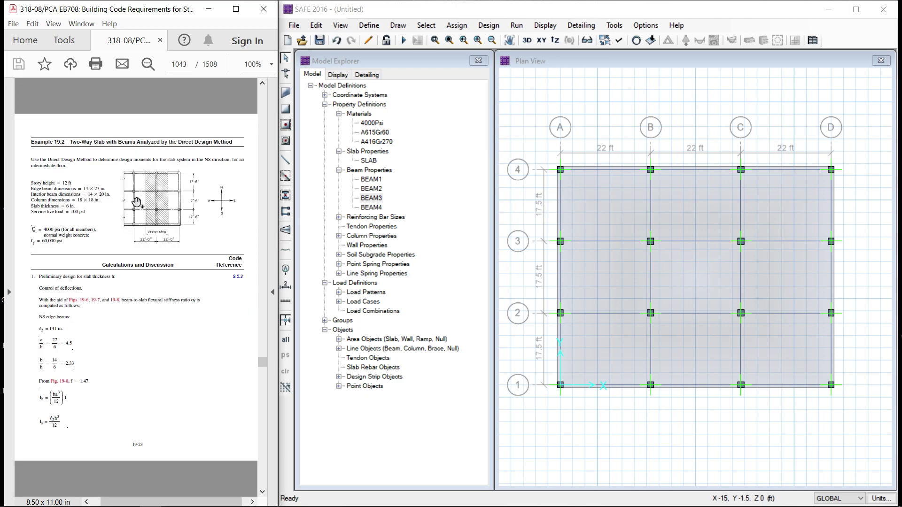
pyautogui.scroll(11, 137, 202)
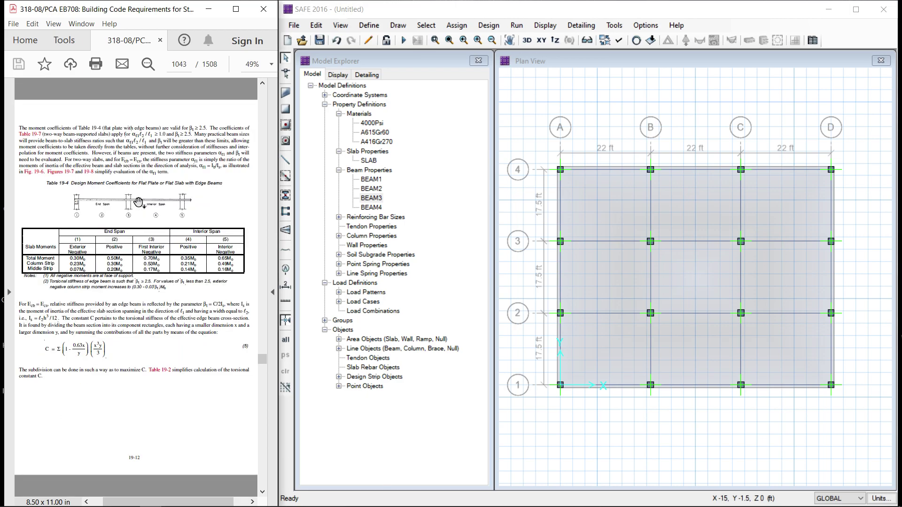
pyautogui.scroll(5, 137, 202)
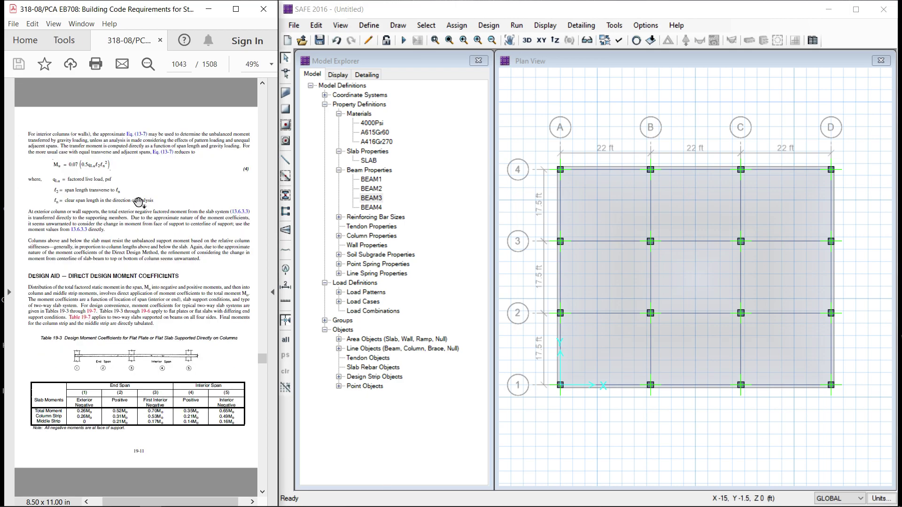
pyautogui.scroll(8, 138, 202)
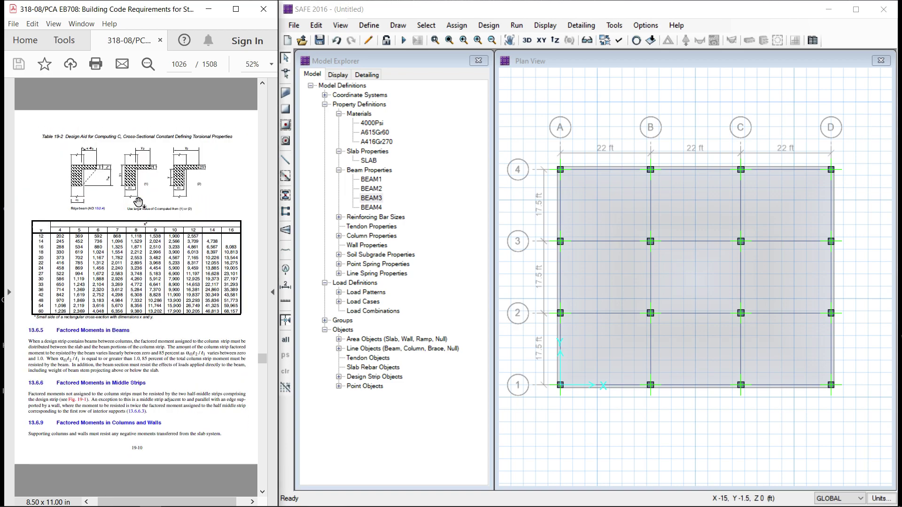
pyautogui.scroll(2, 137, 202)
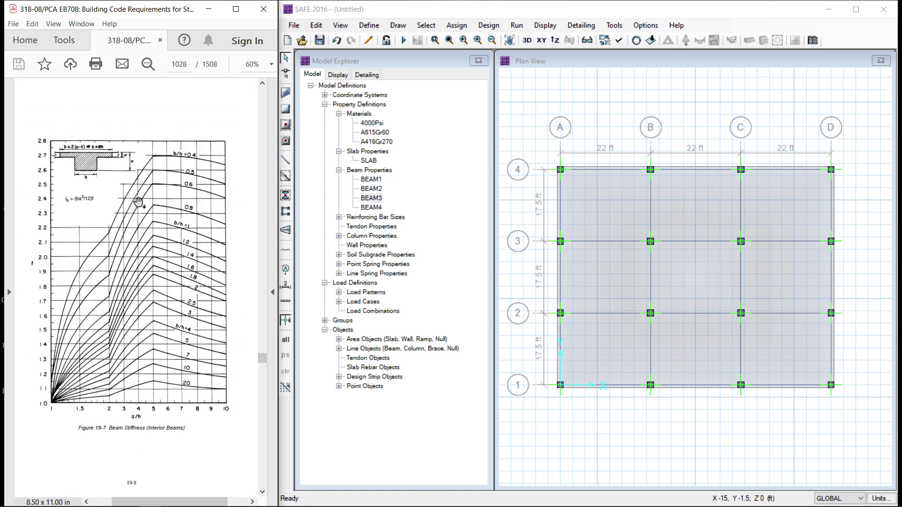
pyautogui.click(271, 63)
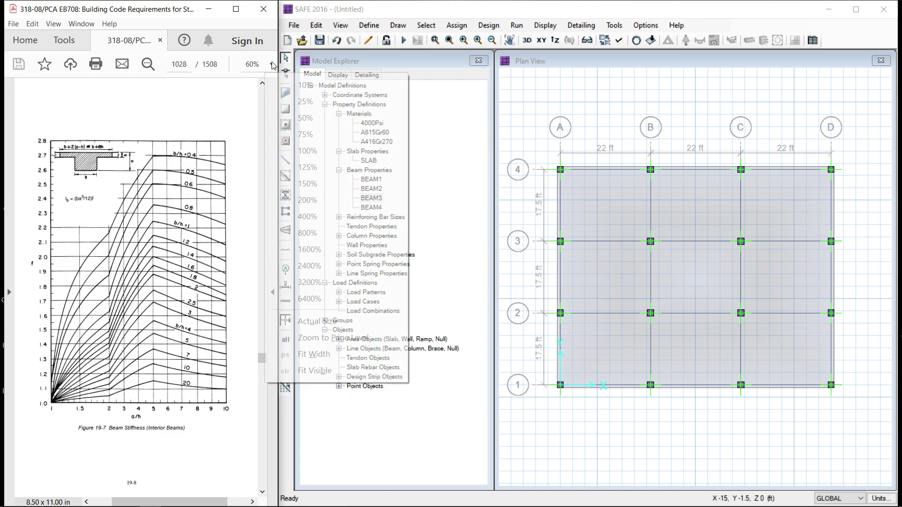
pyautogui.click(315, 152)
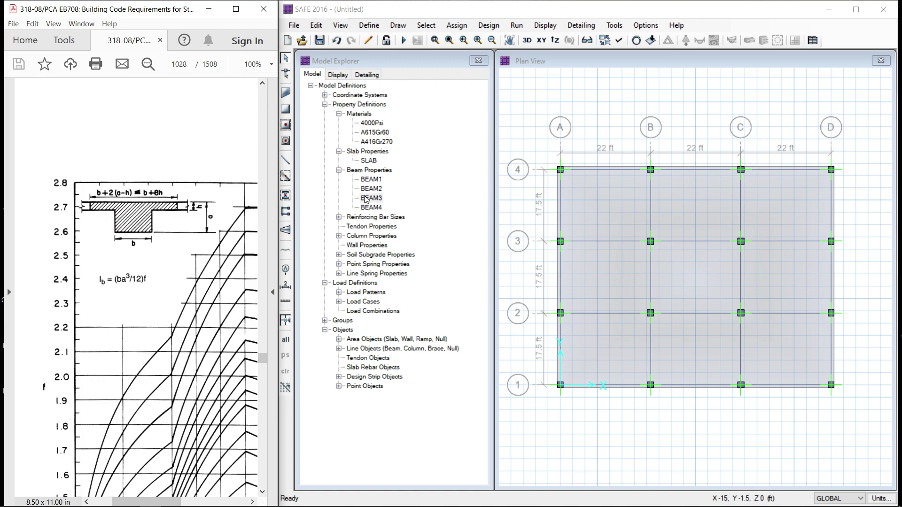
pyautogui.moveTo(153, 283); pyautogui.dragTo(143, 231)
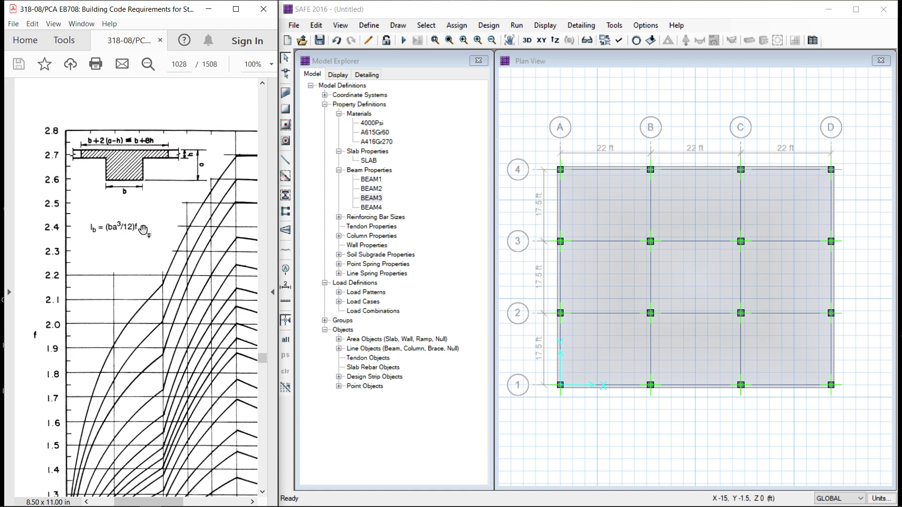
pyautogui.scroll(-15, 143, 230)
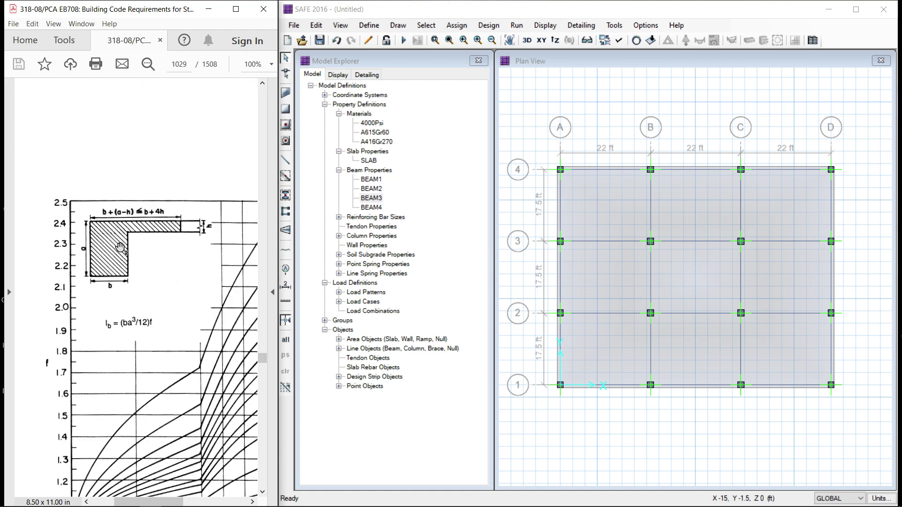
pyautogui.scroll(-3, 120, 248)
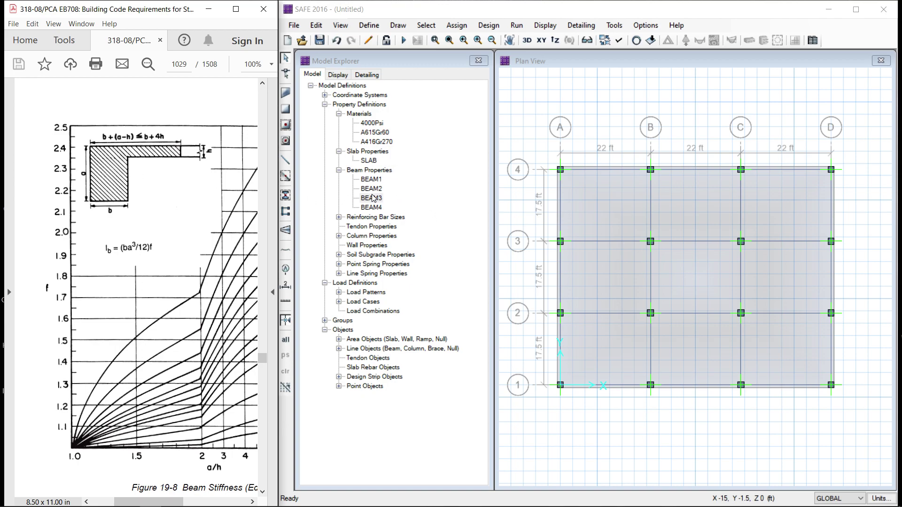
pyautogui.scroll(-4, 135, 266)
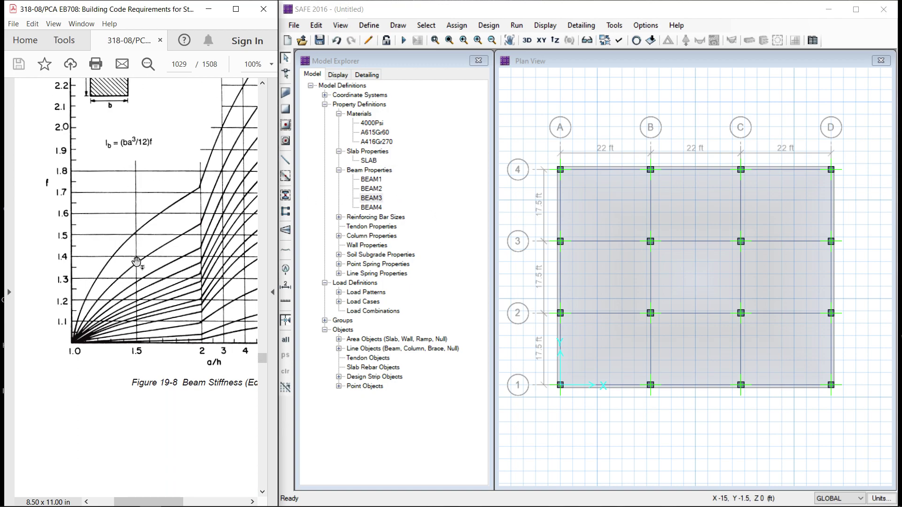
pyautogui.scroll(-10, 137, 262)
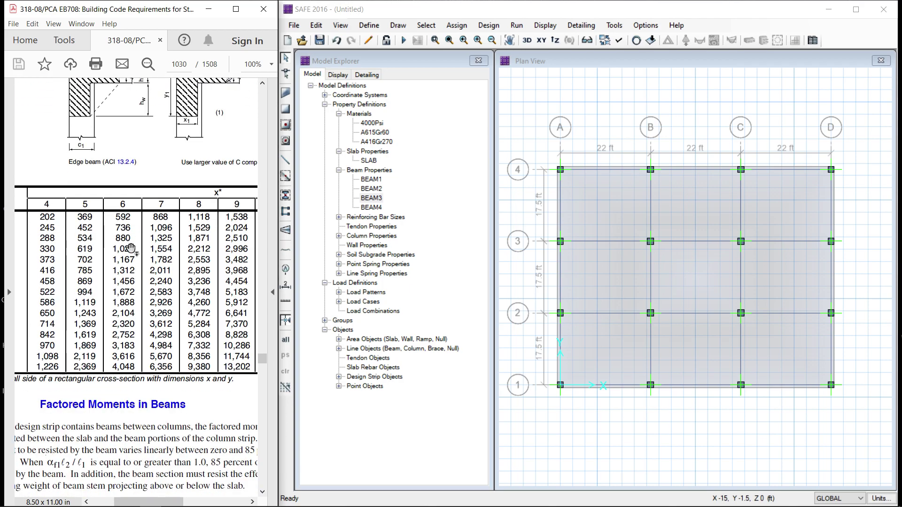
pyautogui.scroll(-15, 134, 250)
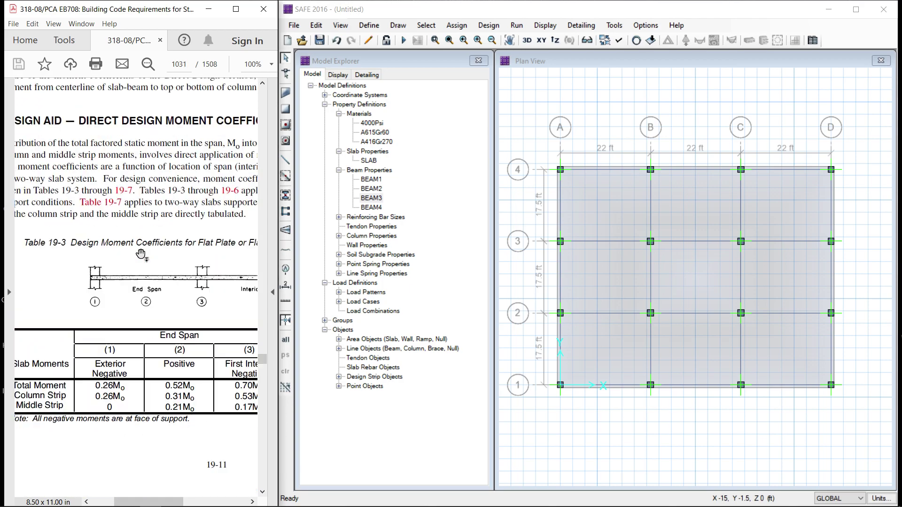
pyautogui.scroll(-15, 140, 255)
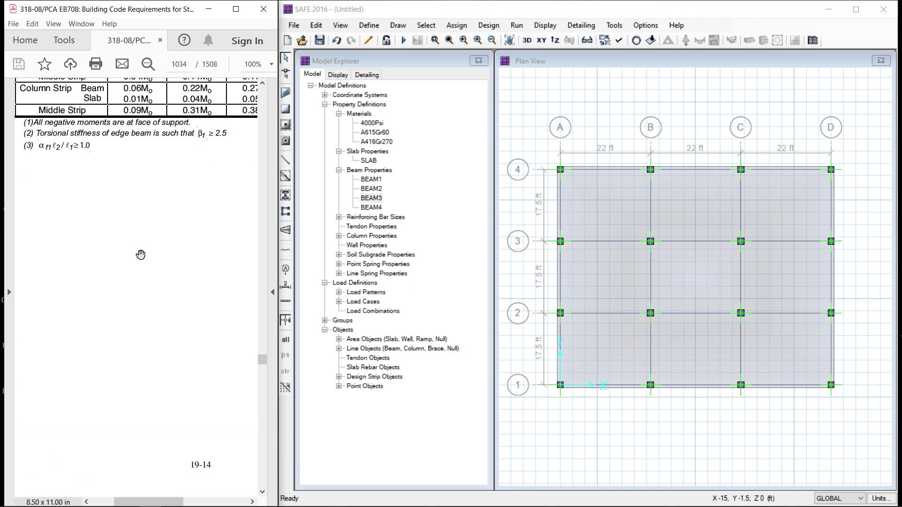
pyautogui.scroll(-5, 141, 254)
pyautogui.scroll(-15, 141, 255)
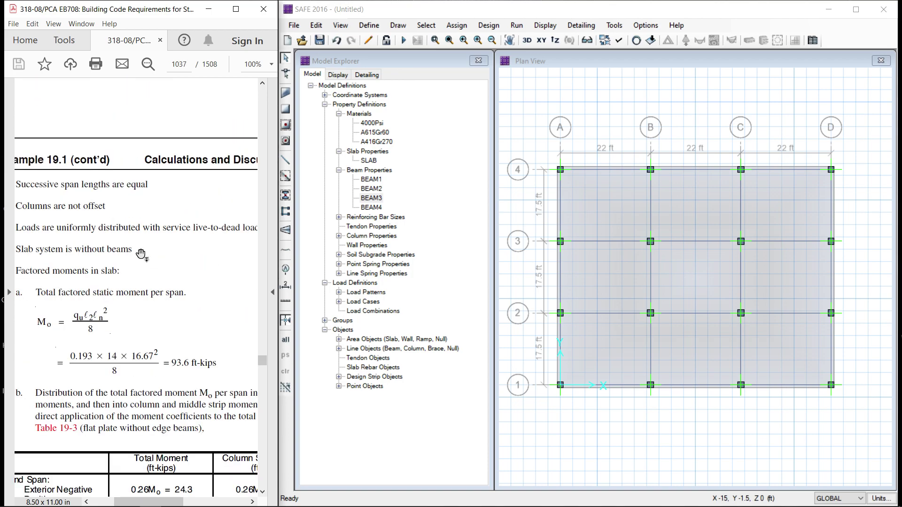
pyautogui.scroll(-15, 140, 254)
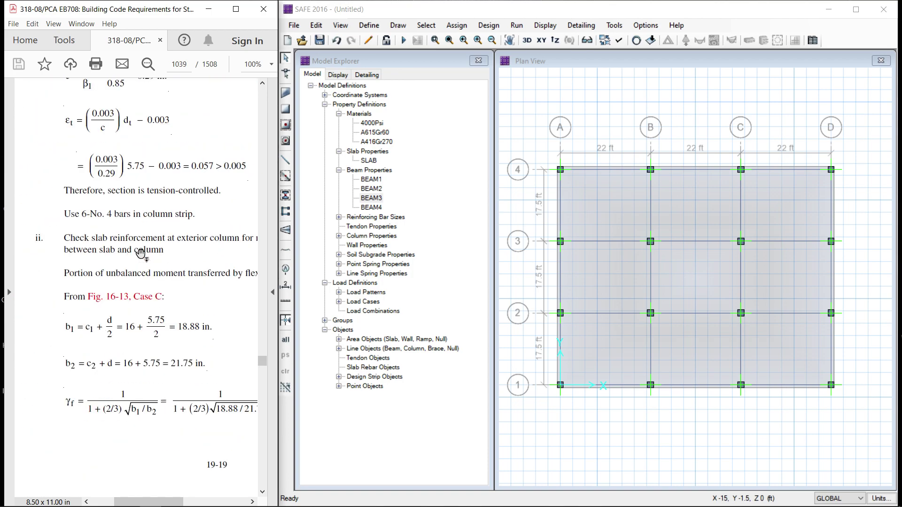
pyautogui.scroll(-20, 141, 255)
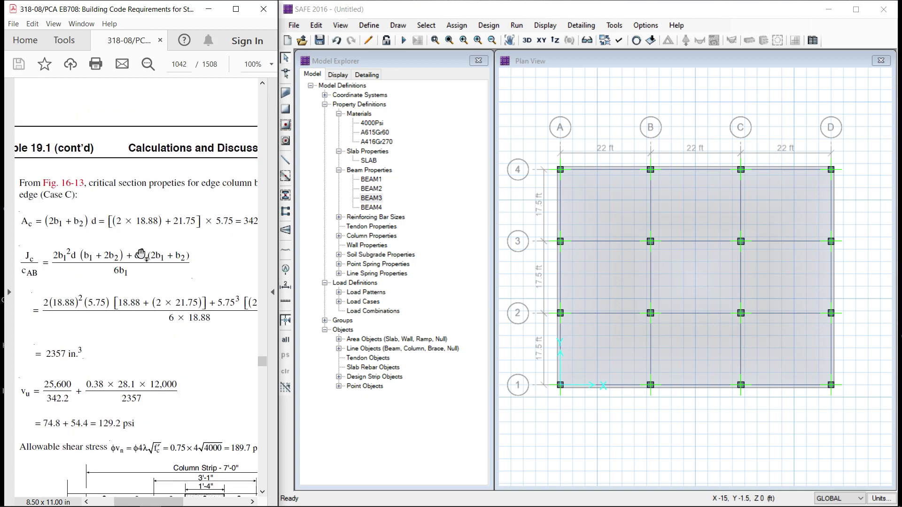
pyautogui.scroll(-5, 140, 254)
pyautogui.scroll(5, 140, 255)
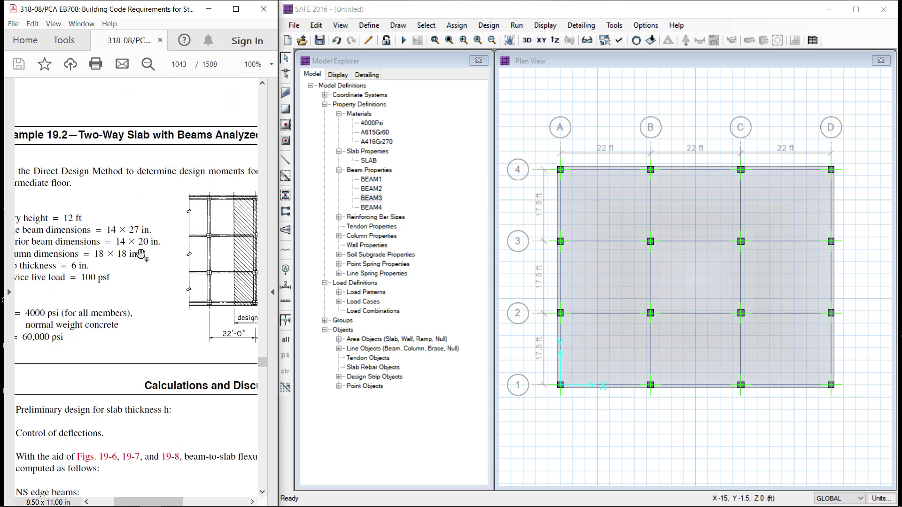
pyautogui.moveTo(117, 262); pyautogui.dragTo(138, 234)
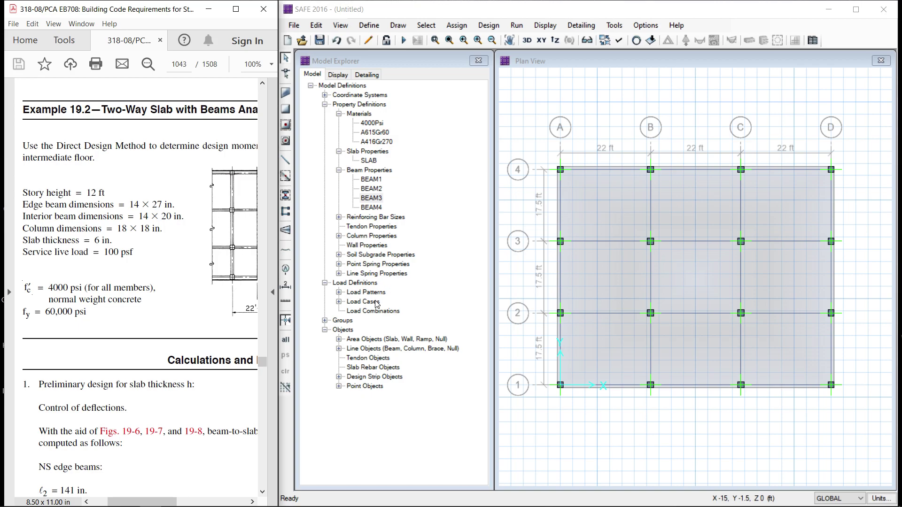
# - Expand Load Patterns and Load Cases to show DEAD and LIVE, then bring up the Define menu
pyautogui.click(339, 292)
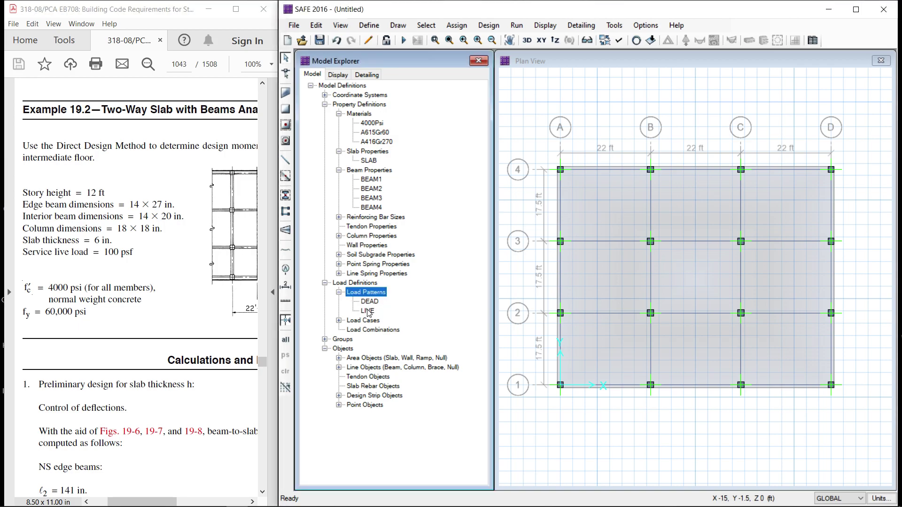
pyautogui.click(339, 321)
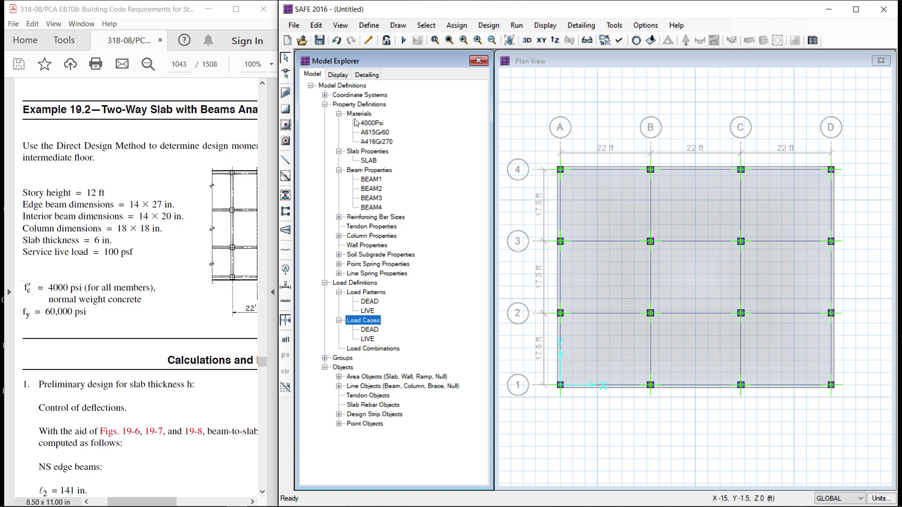
pyautogui.click(371, 26)
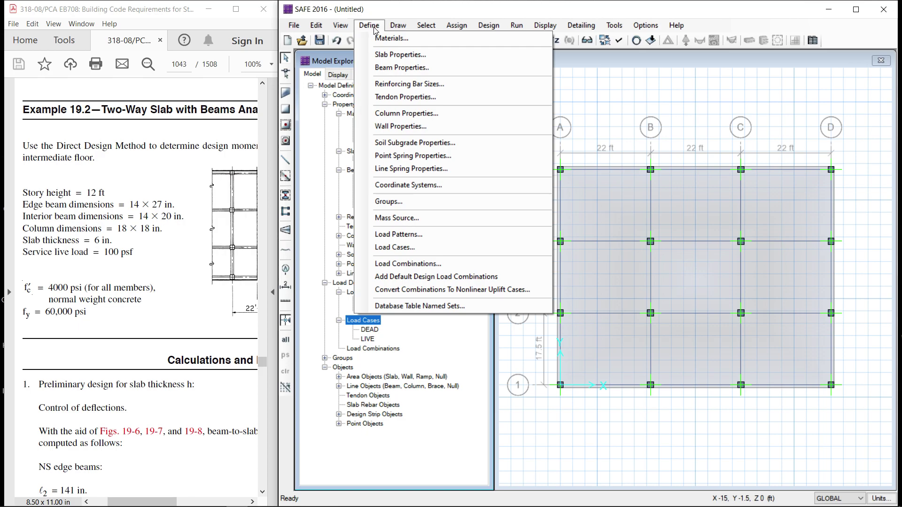
# - Add default design combinations with only Strength (Ultimate), excluding all Service combinations
pyautogui.click(423, 266)
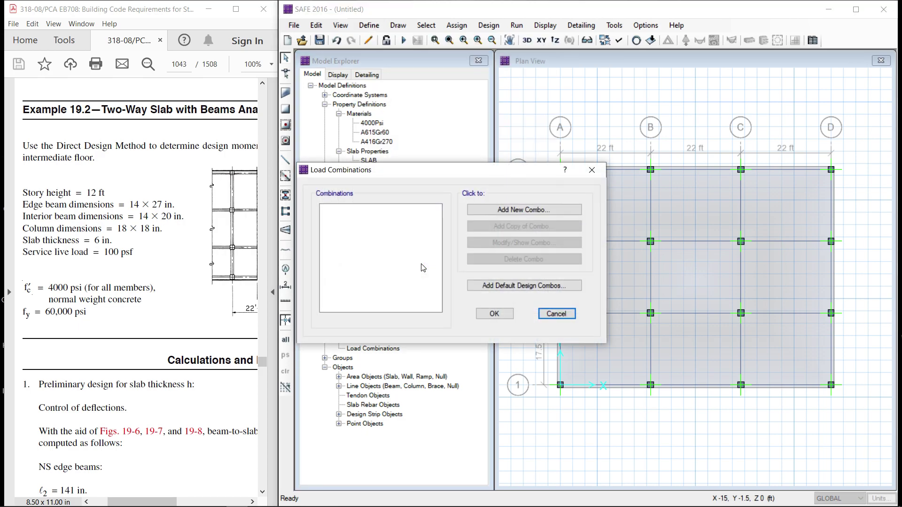
pyautogui.click(535, 287)
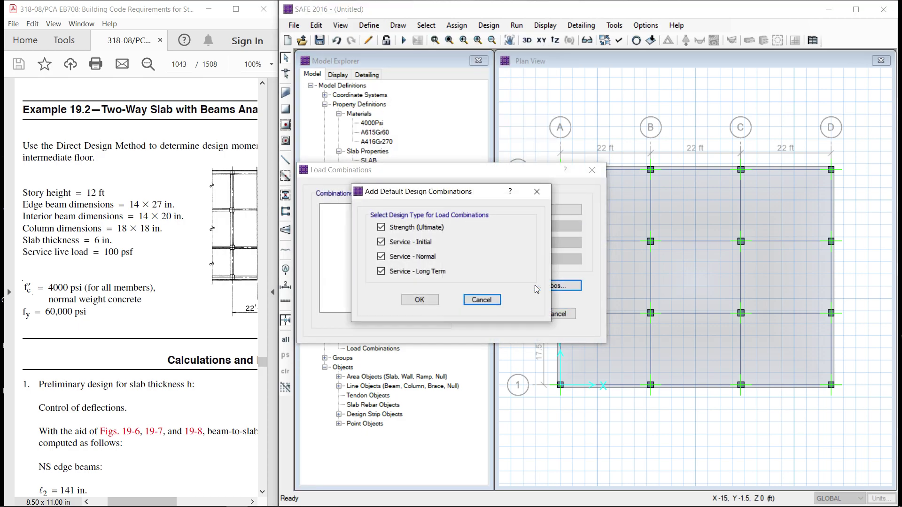
pyautogui.click(381, 242)
pyautogui.click(382, 257)
pyautogui.click(381, 271)
pyautogui.click(417, 301)
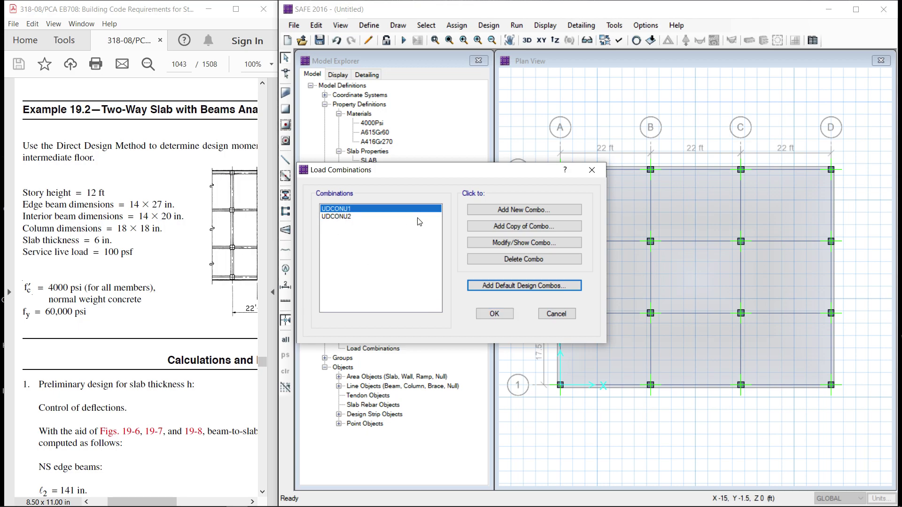
# - Review UDCONU1 (1.4 DEAD) and UDCONU2 (1.2 DEAD + 1.6 LIVE) and accept the combinations
pyautogui.click(513, 244)
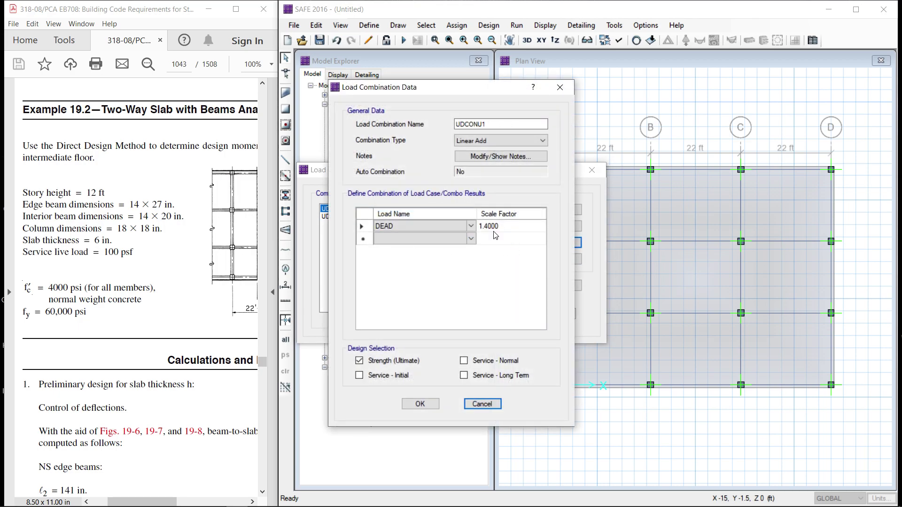
pyautogui.click(482, 405)
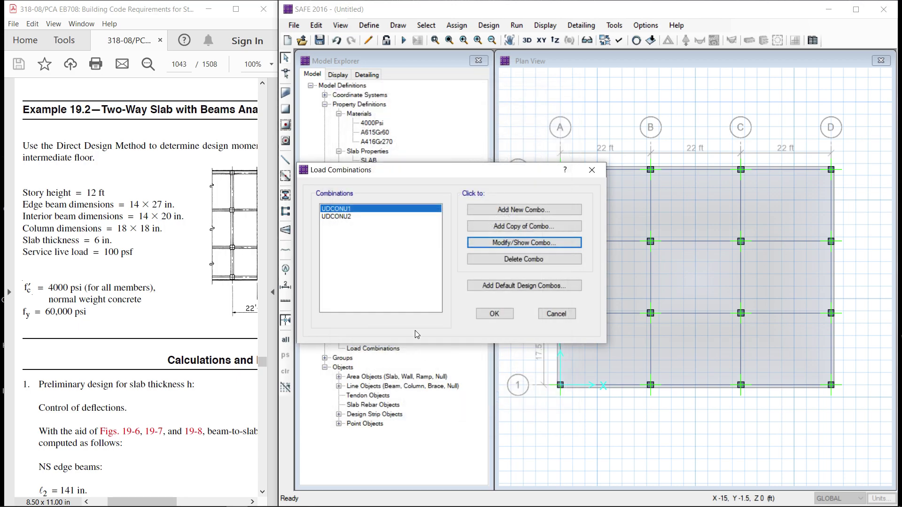
pyautogui.click(340, 217)
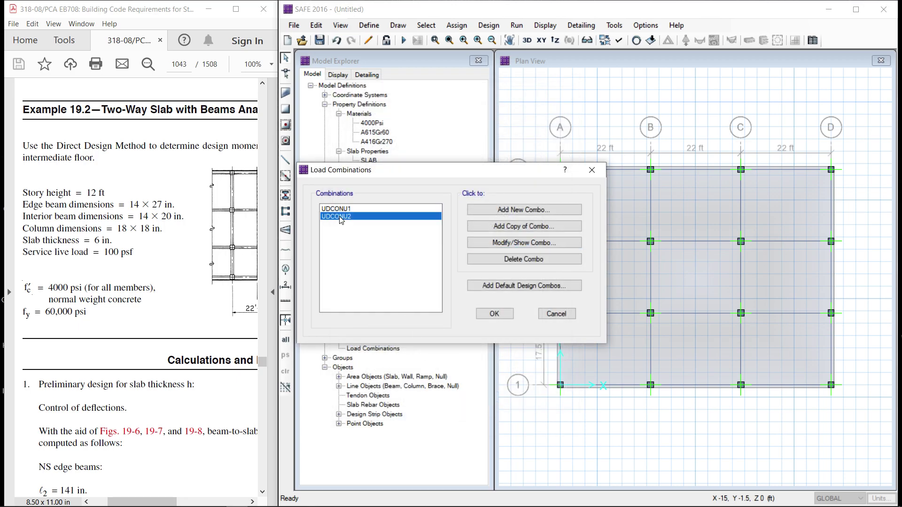
pyautogui.click(517, 241)
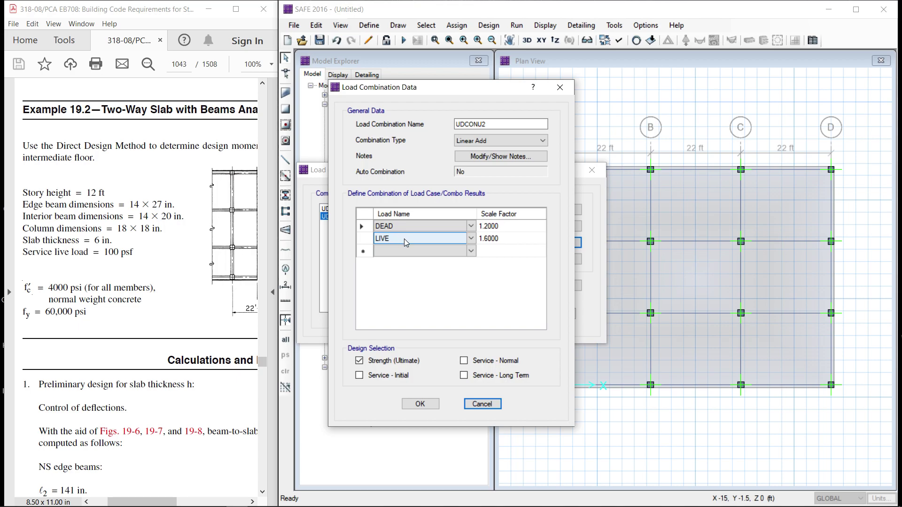
pyautogui.click(492, 403)
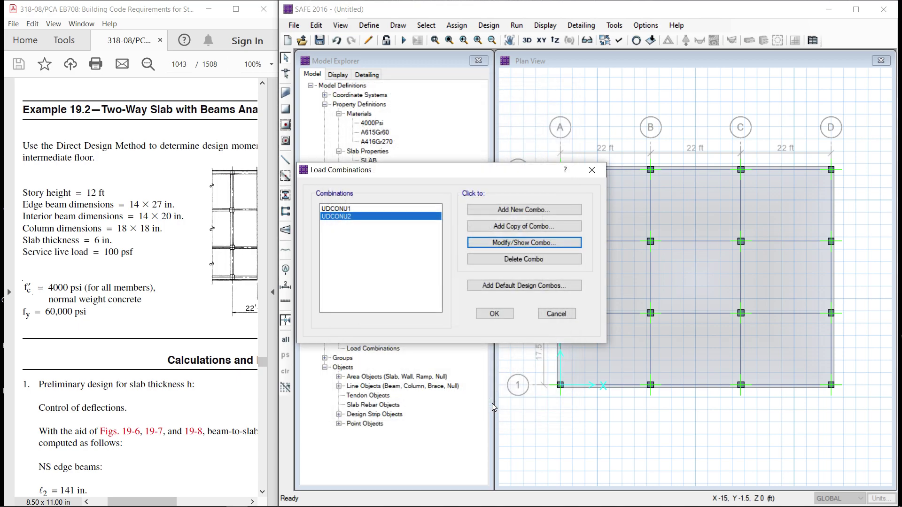
pyautogui.click(493, 314)
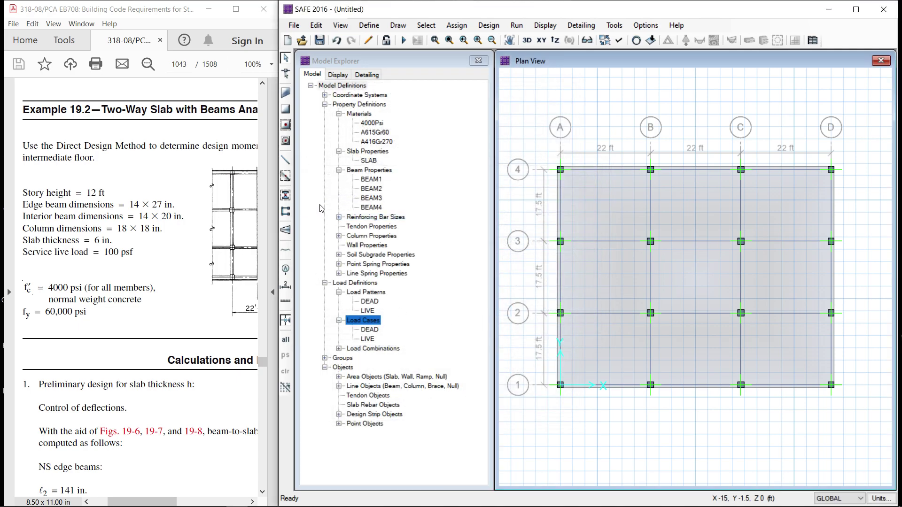
# - Save over the existing Example 19.2.FDB, confirming the replacement
pyautogui.click(319, 41)
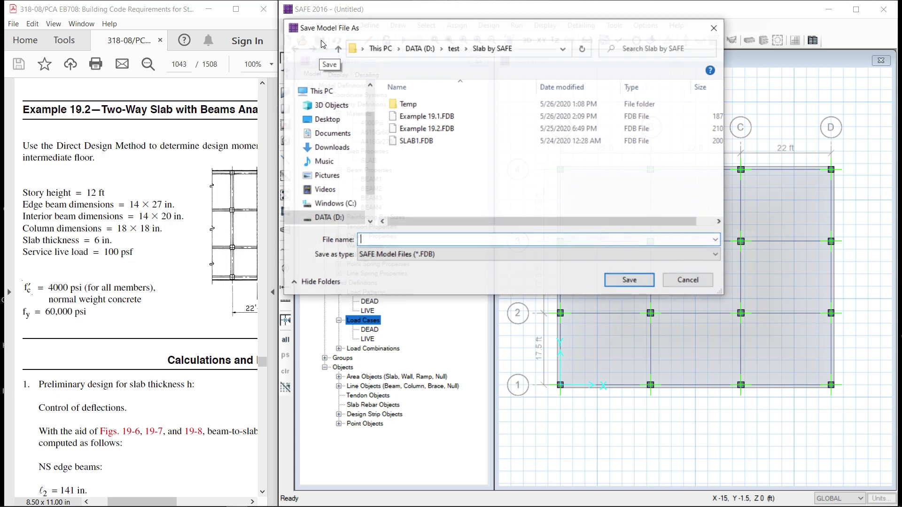
pyautogui.click(401, 127)
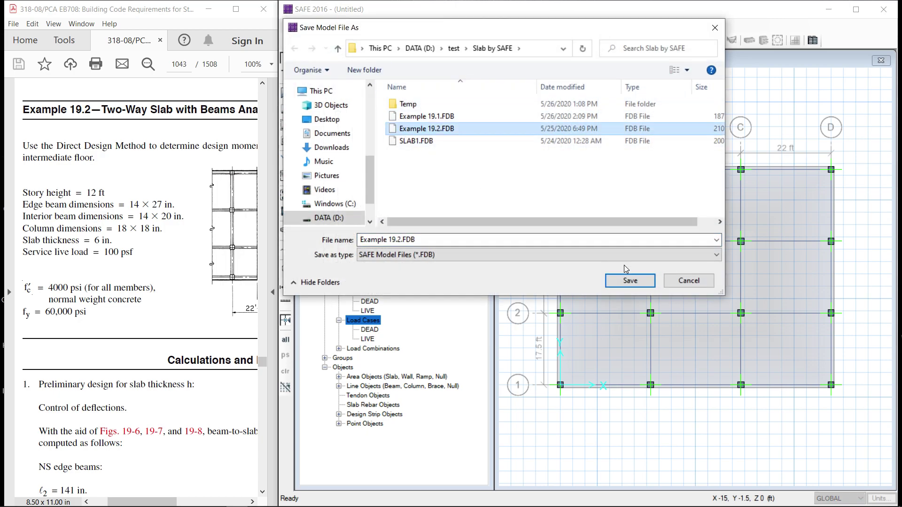
pyautogui.click(630, 282)
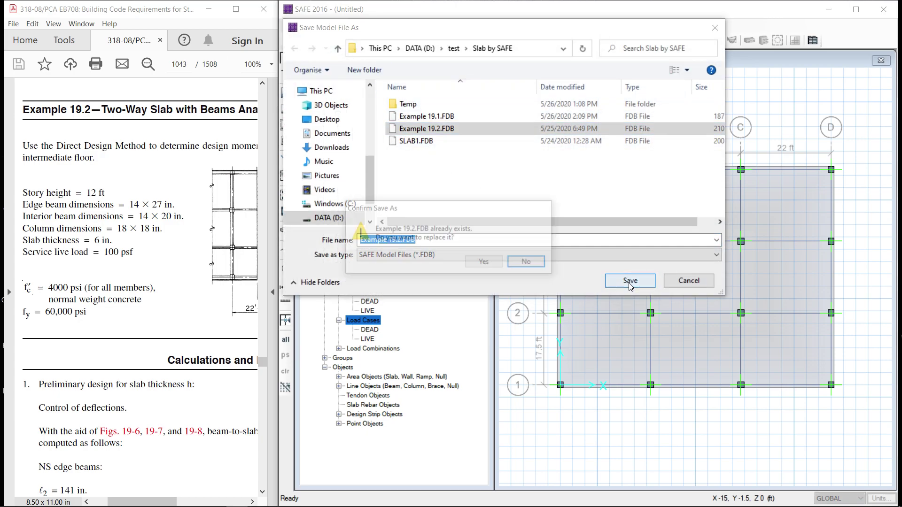
pyautogui.click(486, 264)
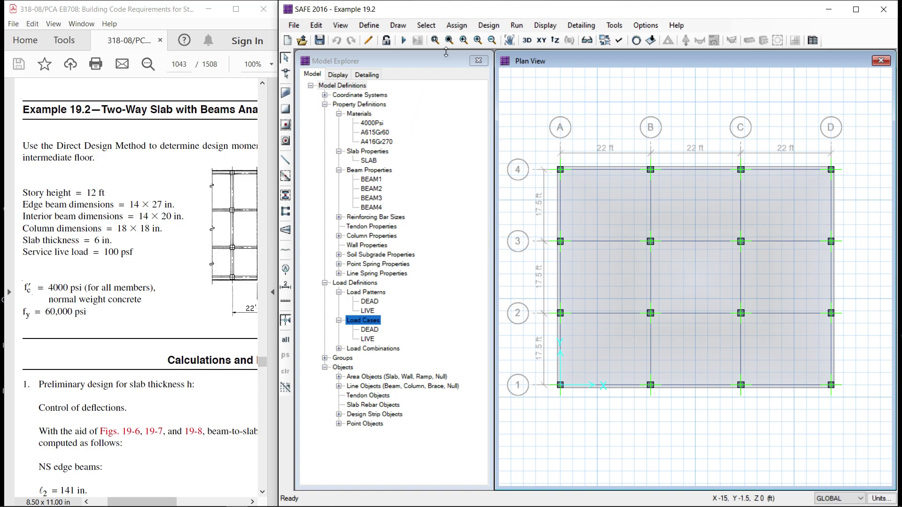
pyautogui.click(491, 28)
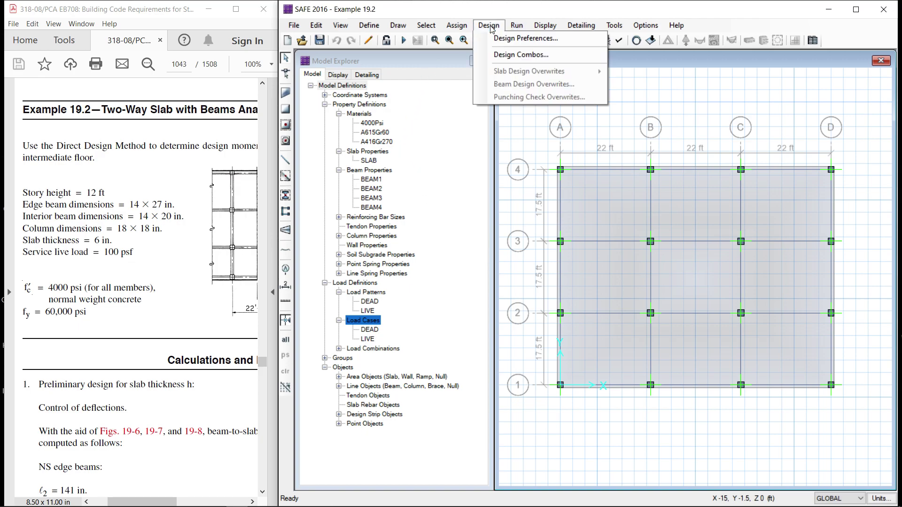
pyautogui.click(490, 54)
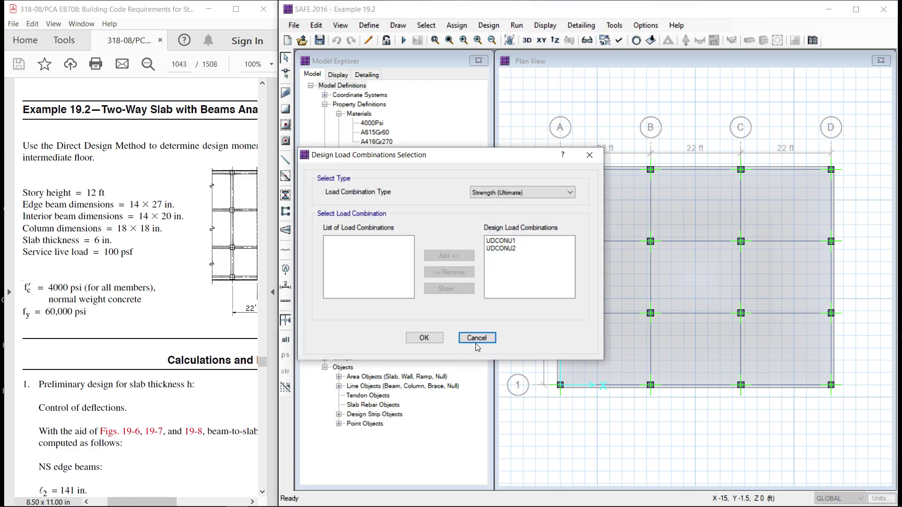
pyautogui.click(424, 338)
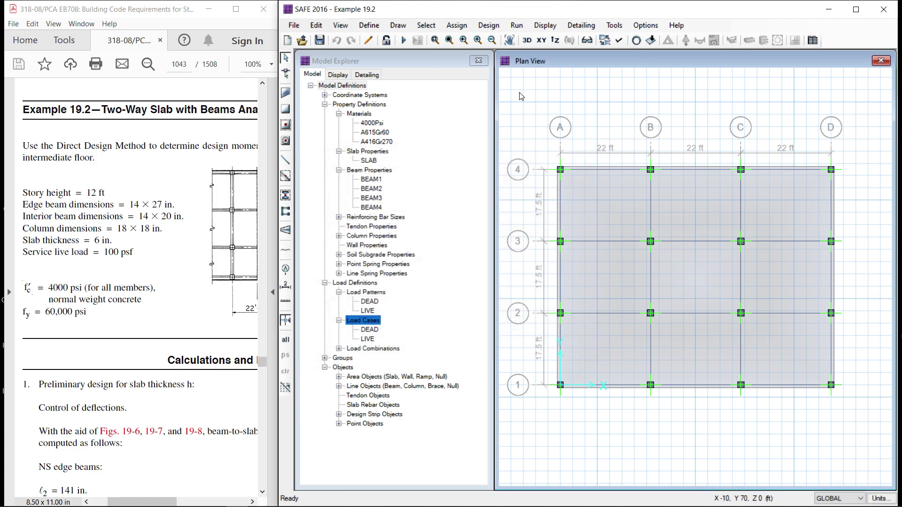
# - Run Analysis & Design, producing the DEAD-load deformed shape with −0.064337 in peak displacement
pyautogui.click(518, 26)
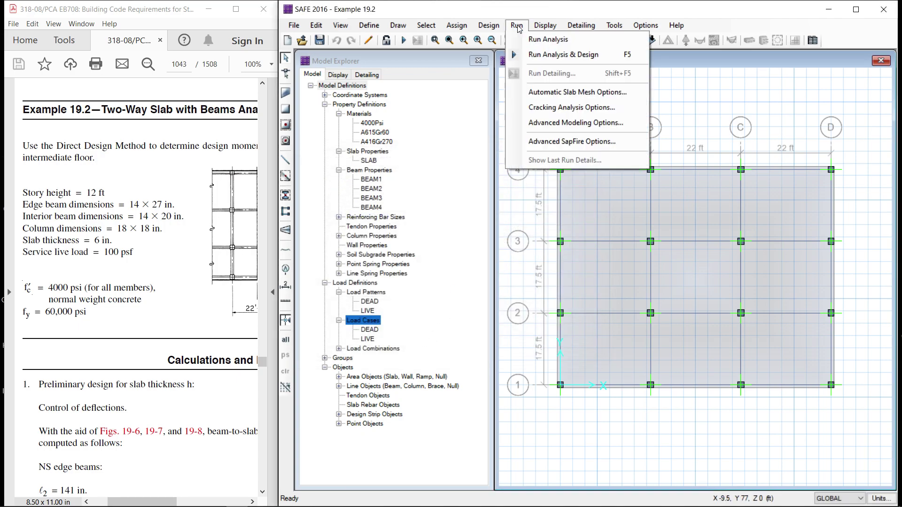
pyautogui.click(541, 55)
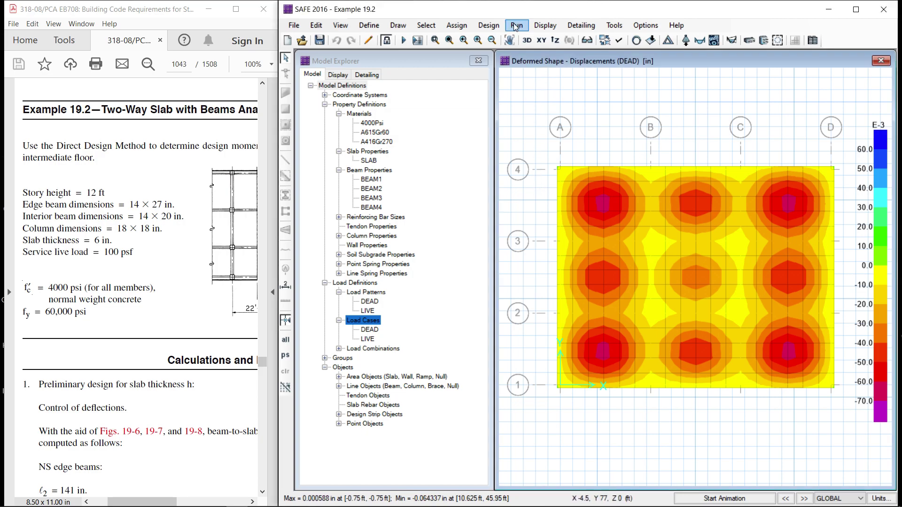
pyautogui.click(545, 25)
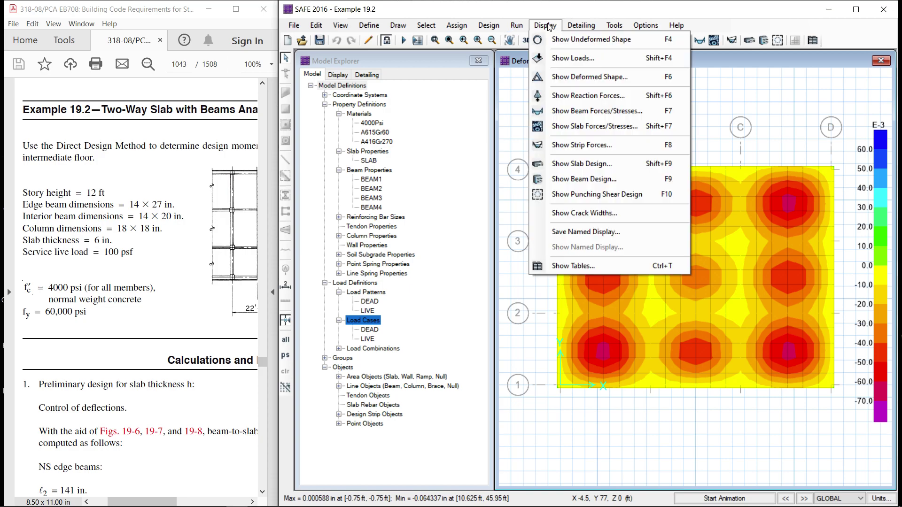
# - Display Layer A strip reinforcement as numbers of #4 bars for both top and bottom
pyautogui.click(560, 169)
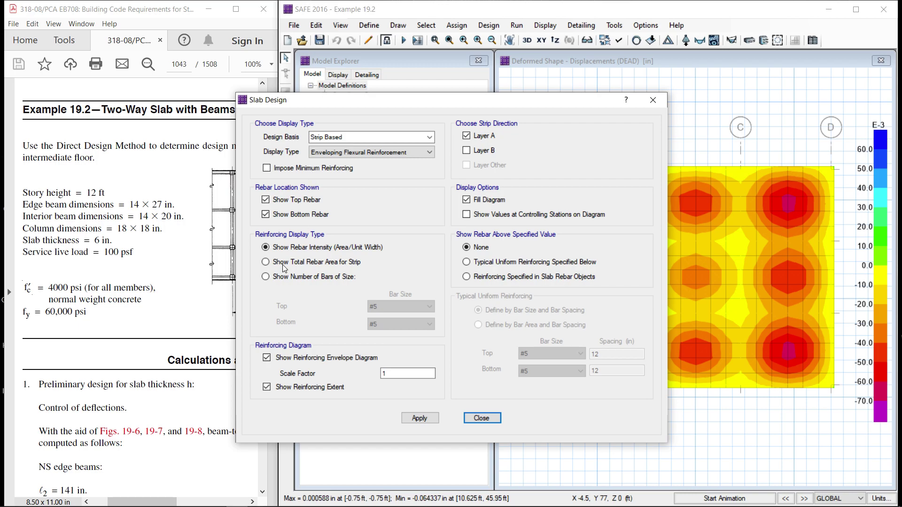
pyautogui.click(265, 276)
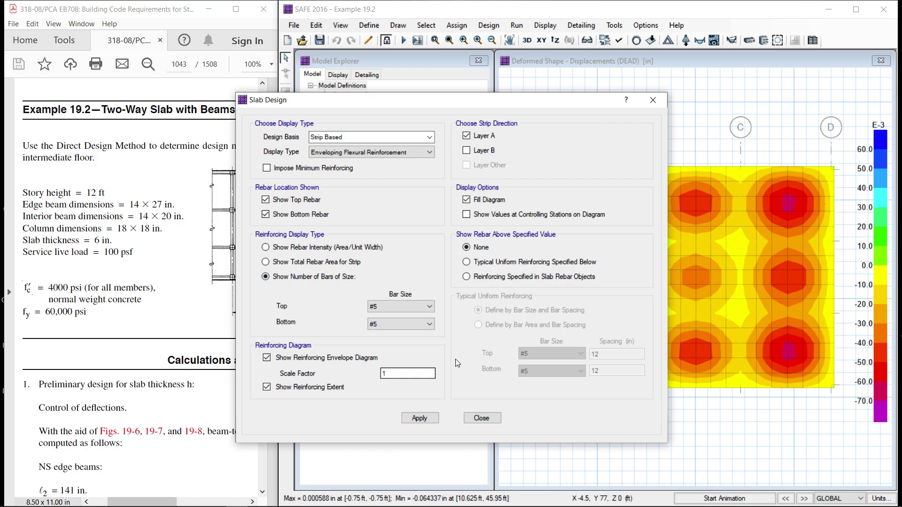
pyautogui.click(429, 306)
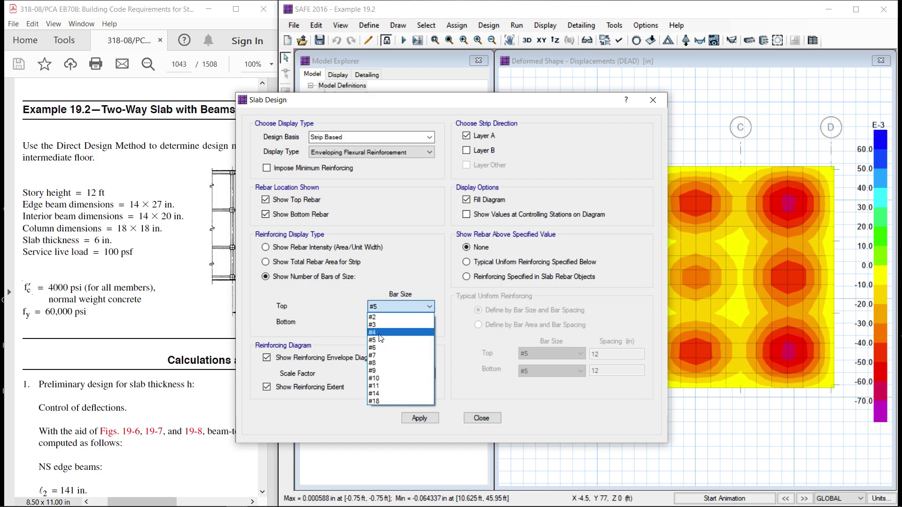
pyautogui.click(380, 332)
pyautogui.click(430, 323)
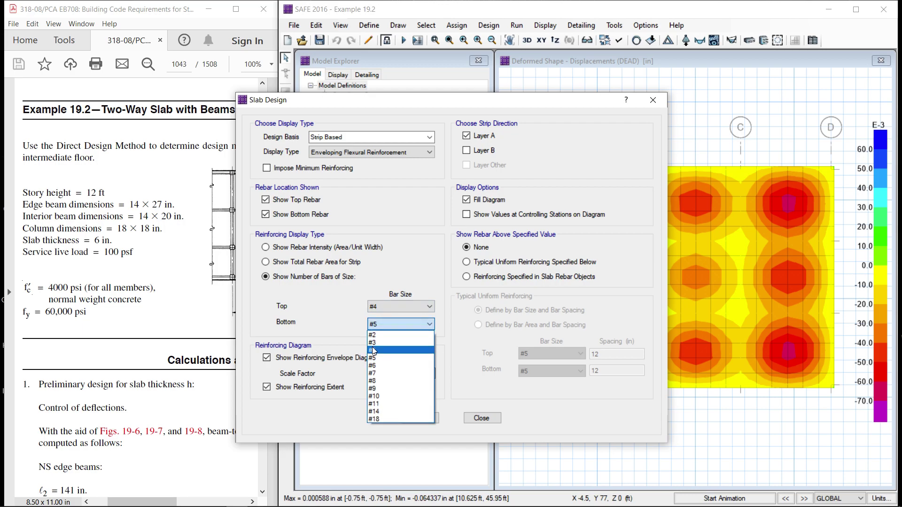
pyautogui.click(374, 350)
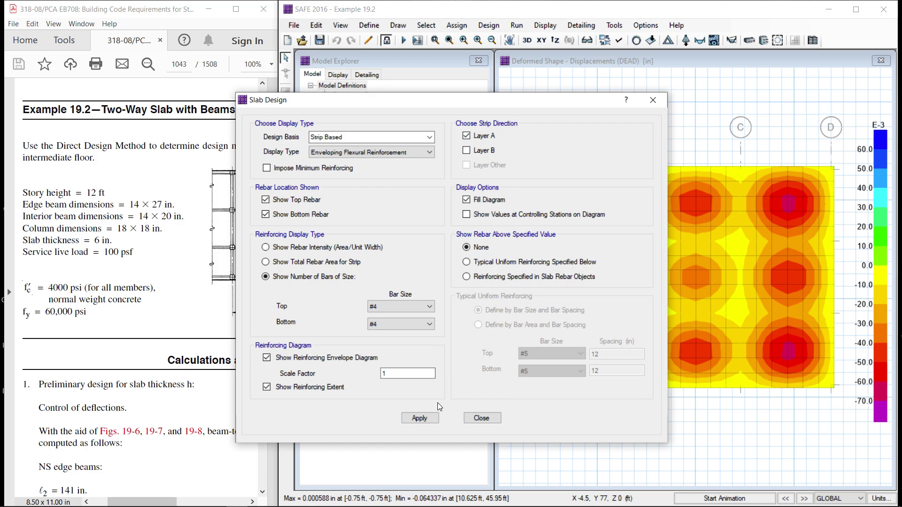
pyautogui.click(416, 418)
pyautogui.click(482, 418)
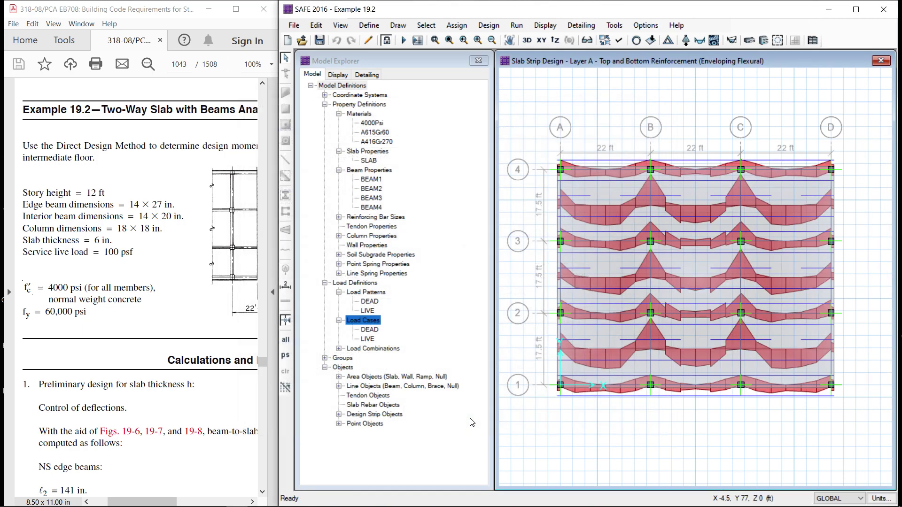
# - Turn off the diagram fill so strips show bar-count labels like 8-#4 and 3-#4
pyautogui.click(545, 26)
pyautogui.click(571, 164)
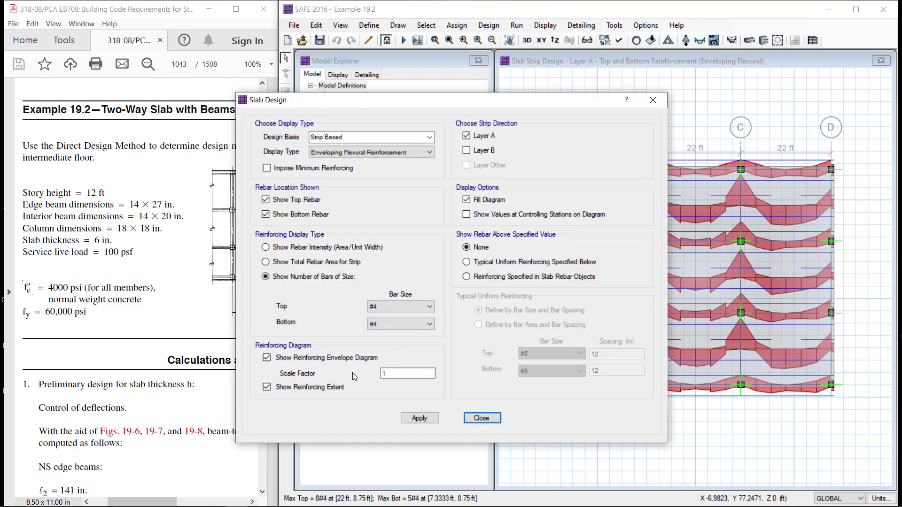
pyautogui.click(467, 200)
pyautogui.click(421, 418)
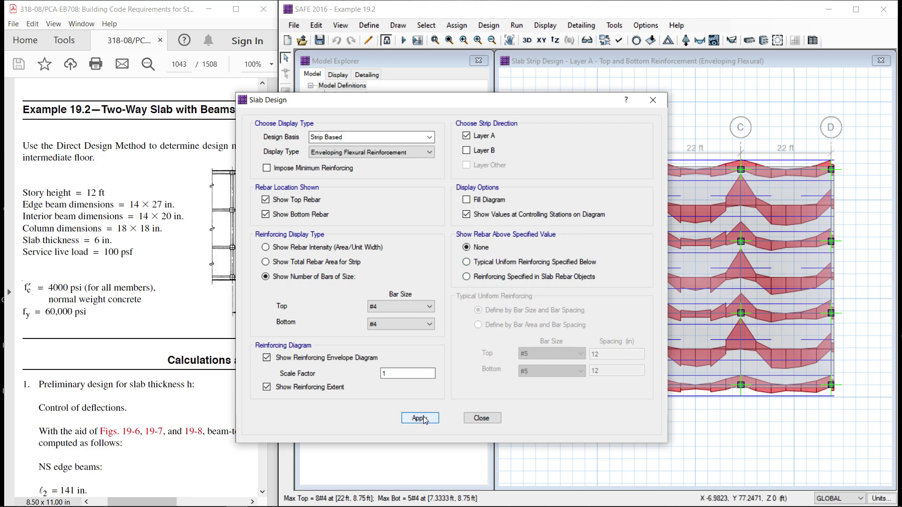
pyautogui.click(477, 418)
pyautogui.moveTo(604, 256)
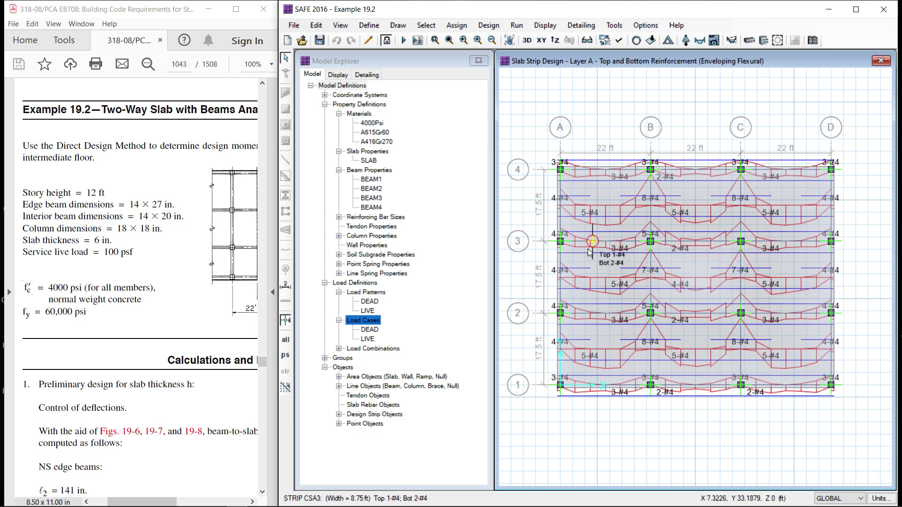
pyautogui.click(551, 30)
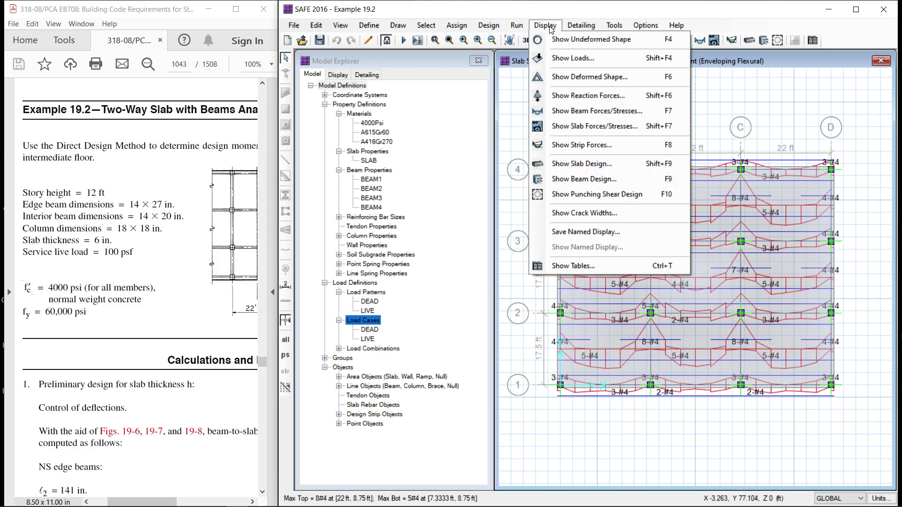
pyautogui.click(562, 160)
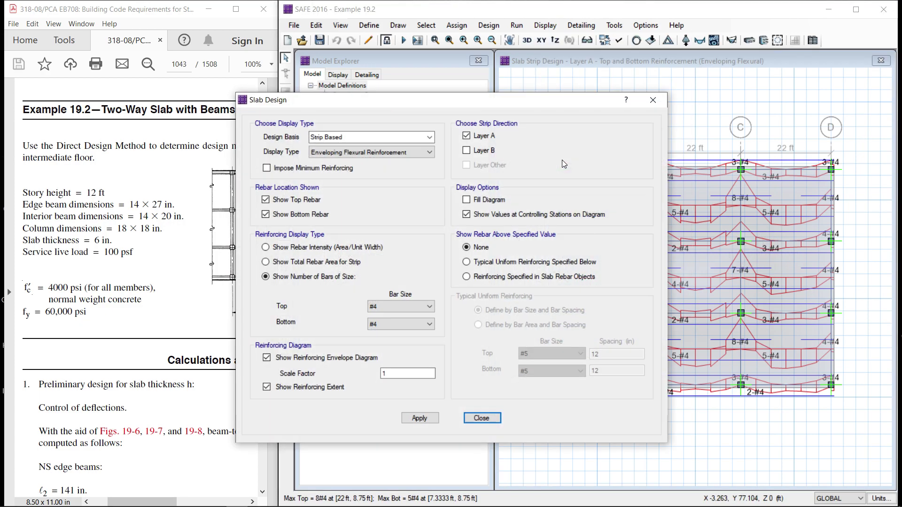
pyautogui.click(466, 136)
pyautogui.click(467, 150)
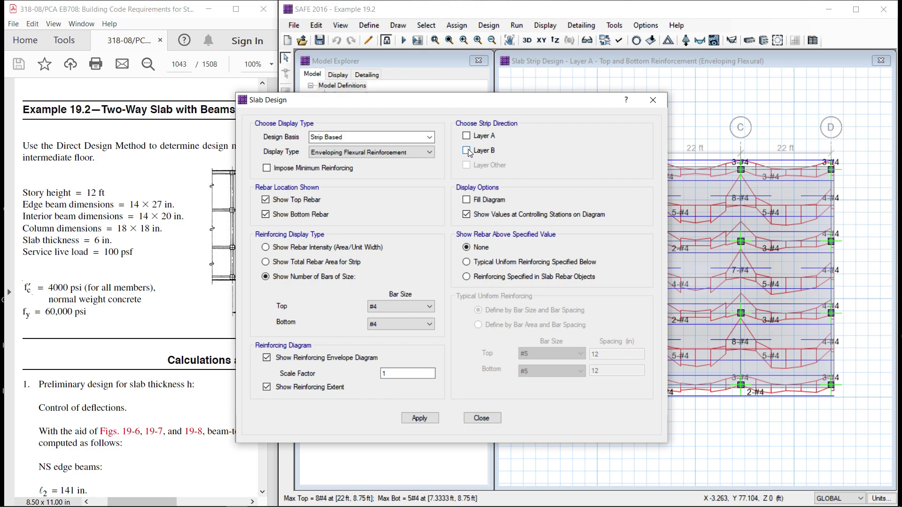
pyautogui.click(435, 420)
pyautogui.click(474, 417)
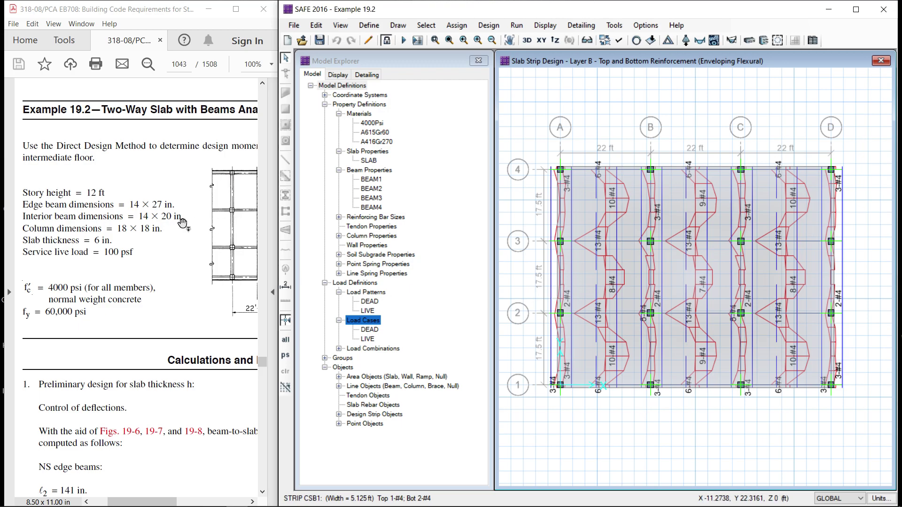
# - Fit the Example 19.2 calculation pages to the window and scroll through to page 19-30
pyautogui.click(169, 237)
pyautogui.hotkey('ctrl', '0')
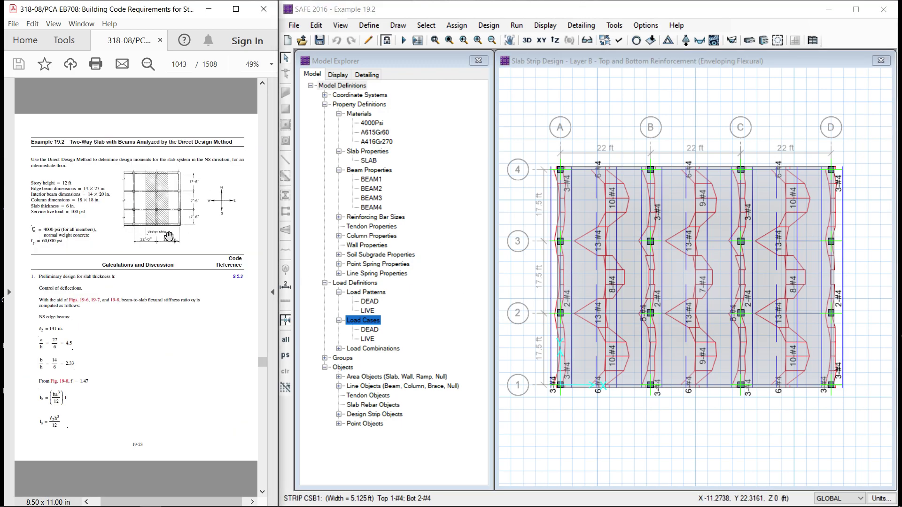
pyautogui.scroll(-1, 169, 236)
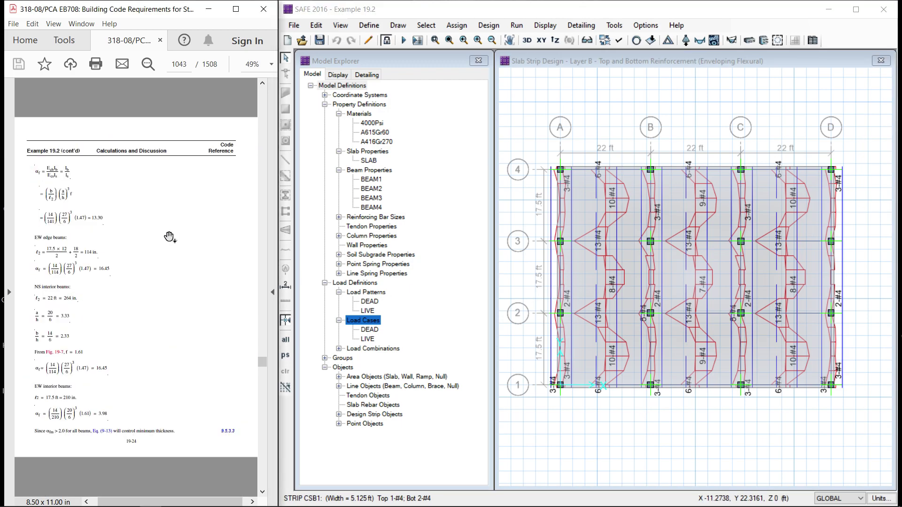
pyautogui.scroll(-1, 169, 236)
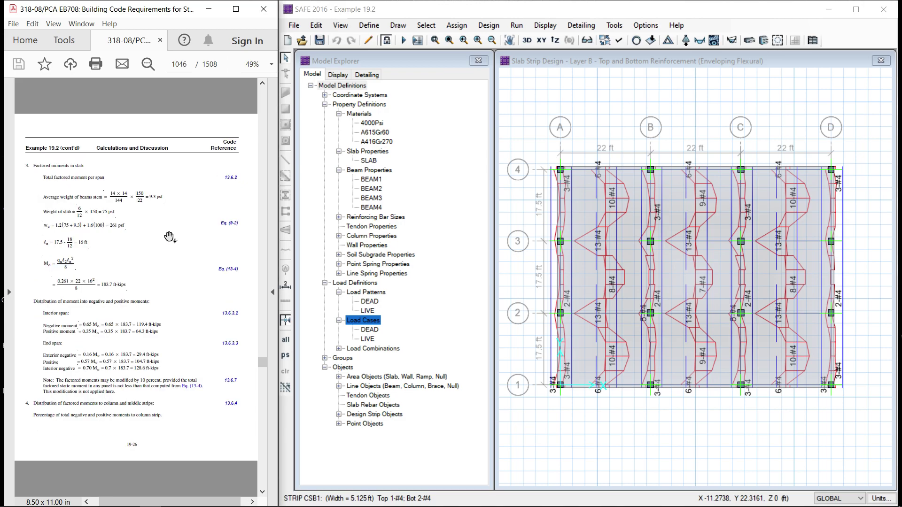
pyautogui.scroll(-3, 169, 237)
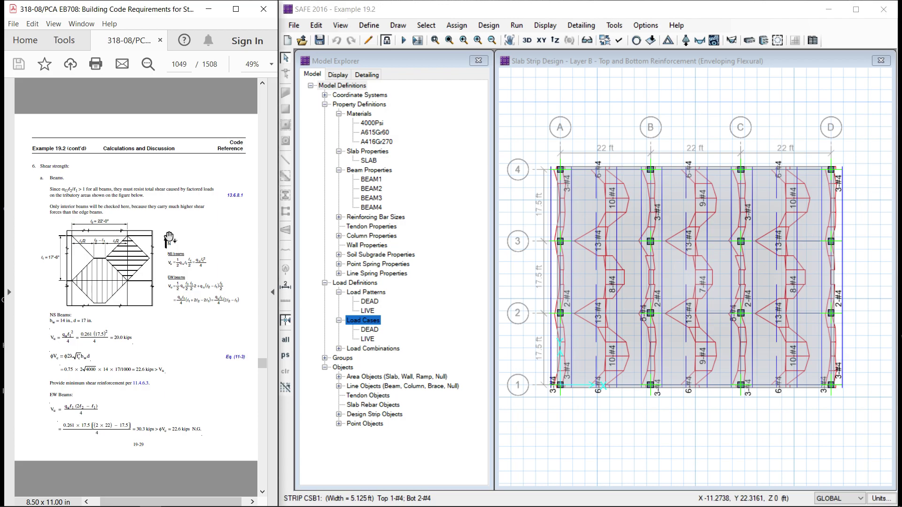
pyautogui.scroll(-1, 169, 236)
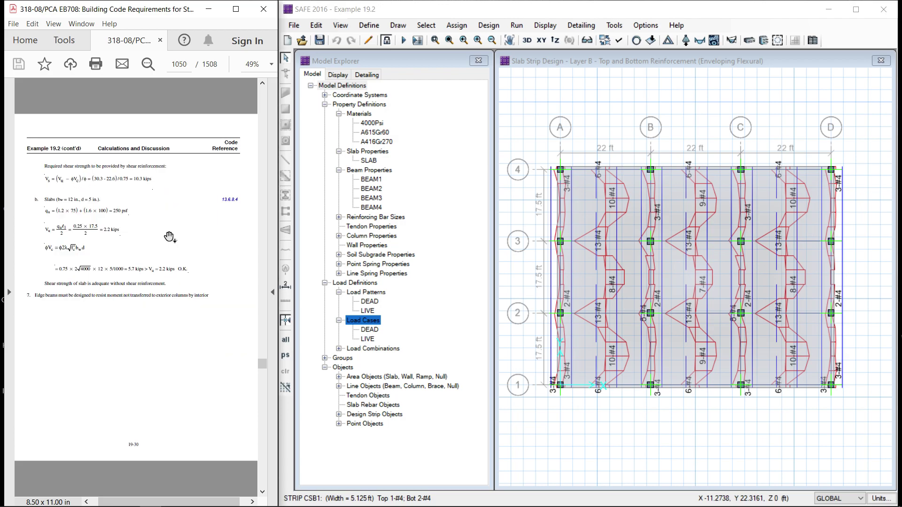
pyautogui.scroll(-1, 169, 236)
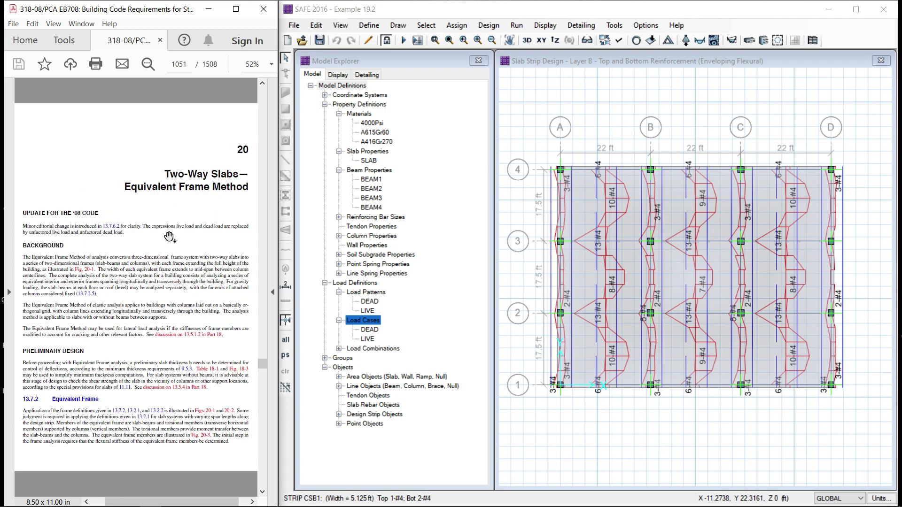
pyautogui.scroll(1, 170, 236)
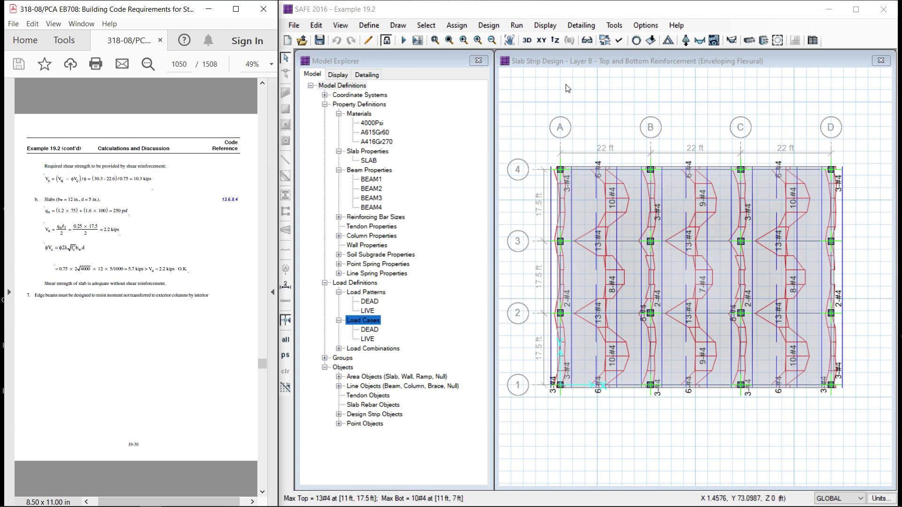
pyautogui.click(518, 26)
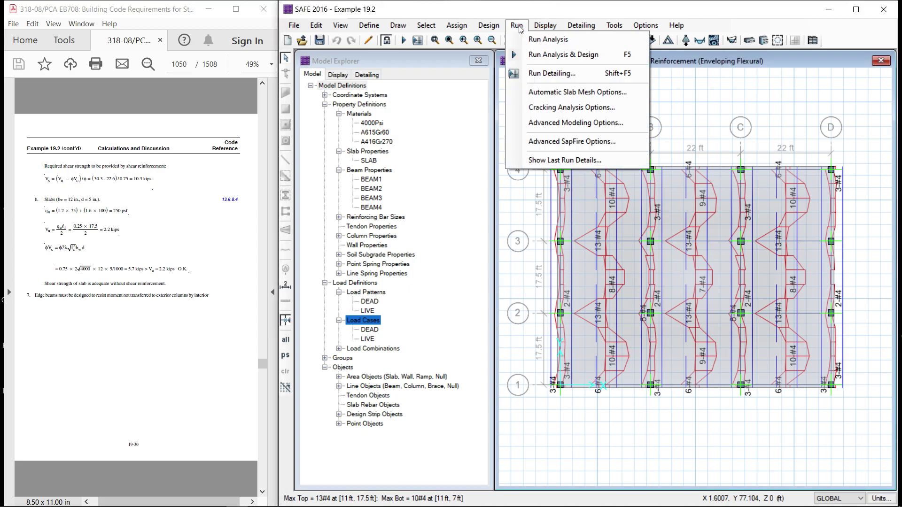
# - Run Detailing with the default options to produce the Framing Plan drawing
pyautogui.click(537, 75)
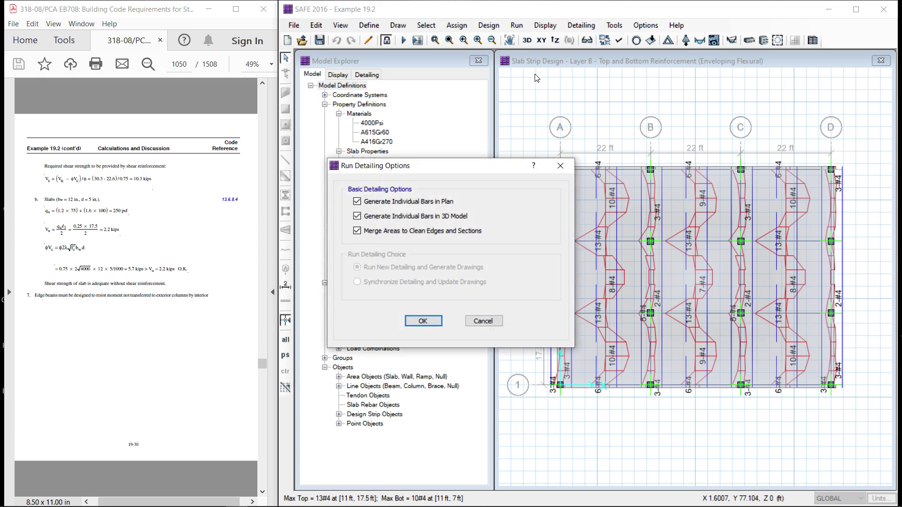
pyautogui.click(422, 321)
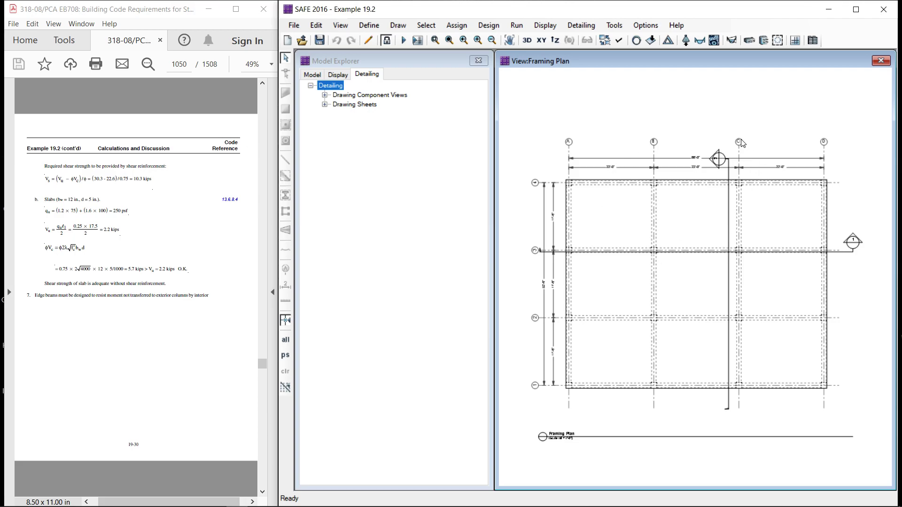
# - Expand Drawing Component Views and display the Drawing List, General Notes and Rebar Shape Codes
pyautogui.click(325, 96)
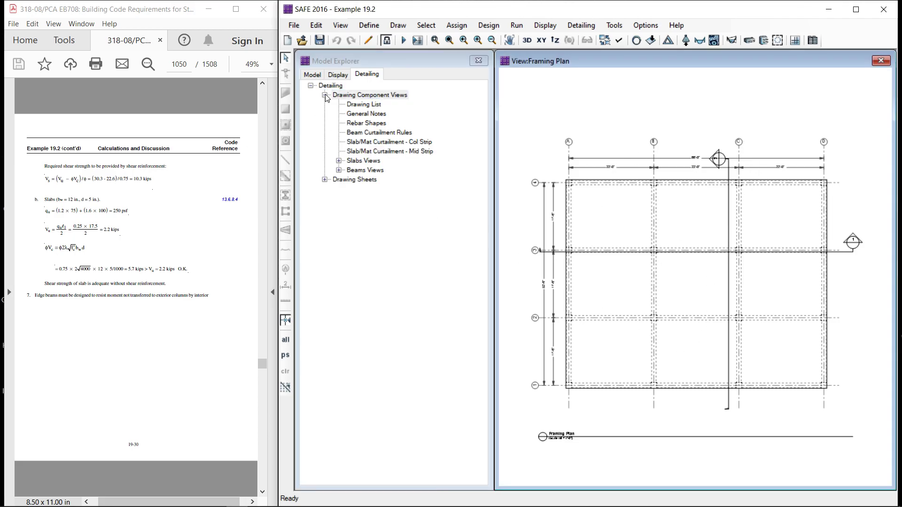
pyautogui.click(369, 105)
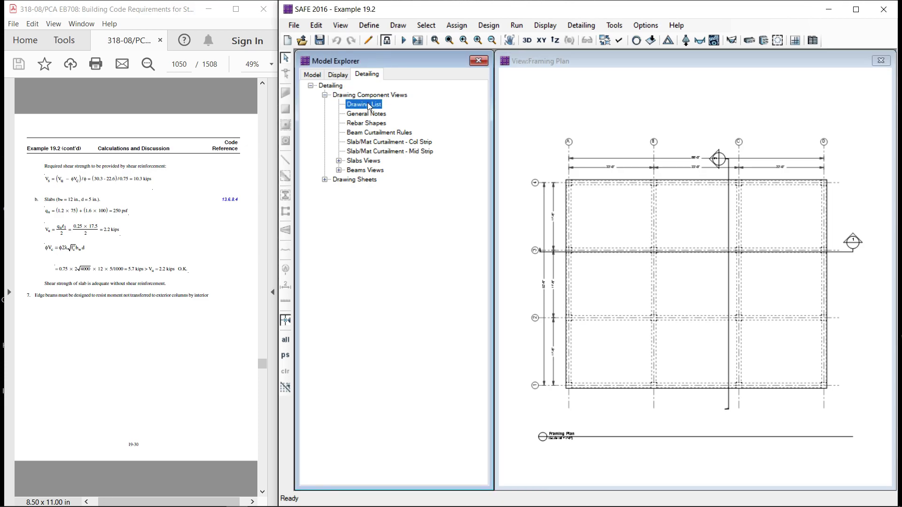
pyautogui.doubleClick(368, 105)
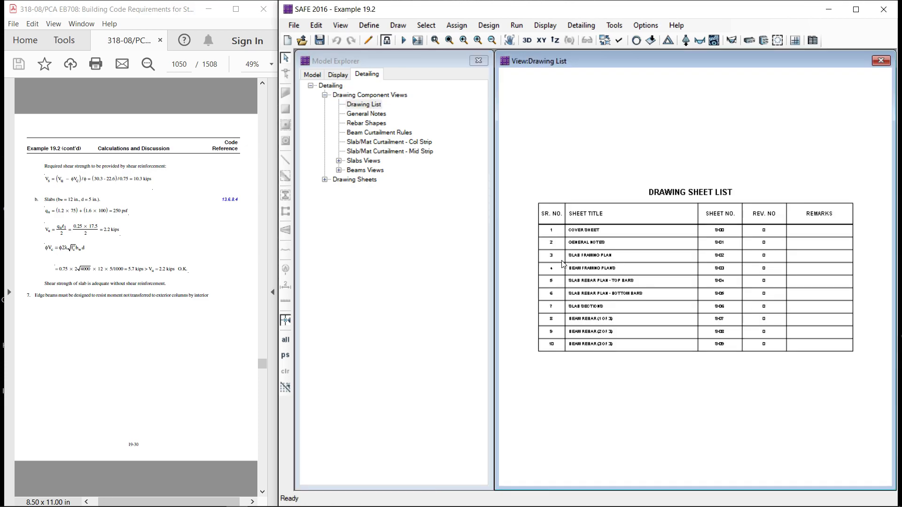
pyautogui.doubleClick(368, 114)
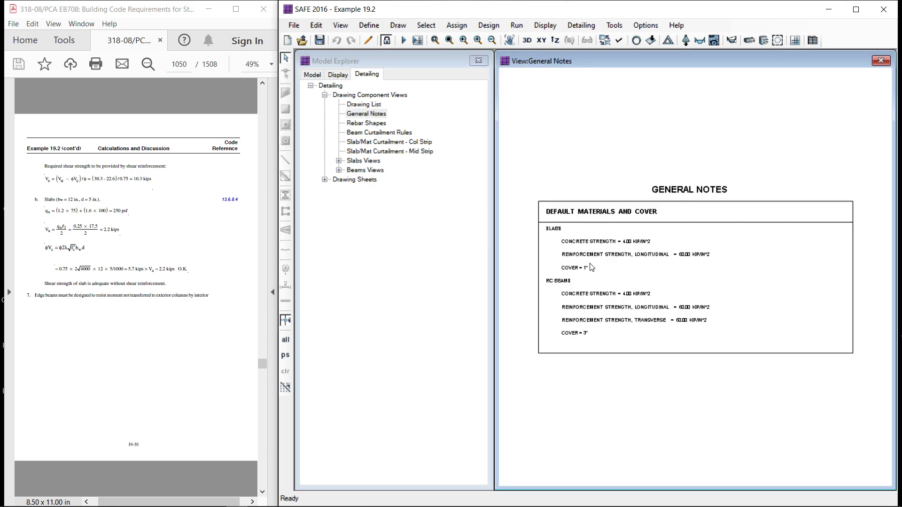
pyautogui.doubleClick(366, 124)
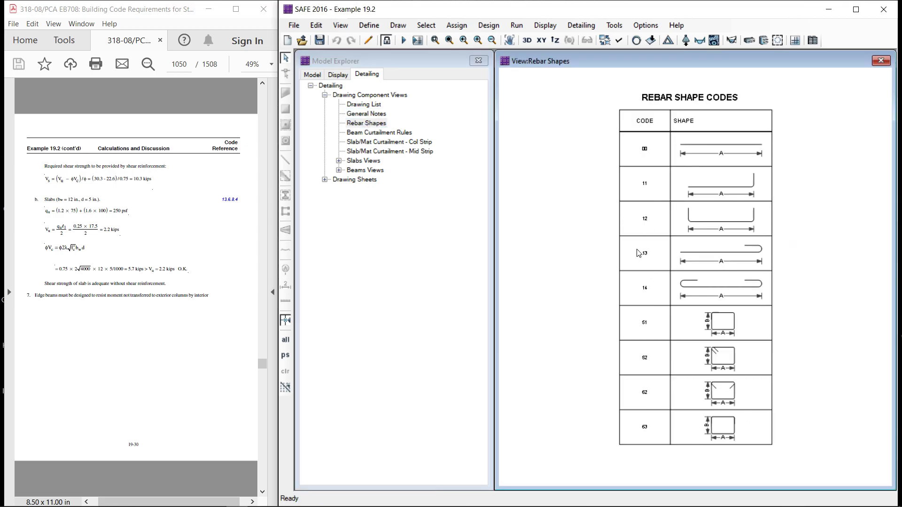
# - Display the beam curtailment, column strip and middle strip slab rebar curtailment diagrams
pyautogui.doubleClick(380, 133)
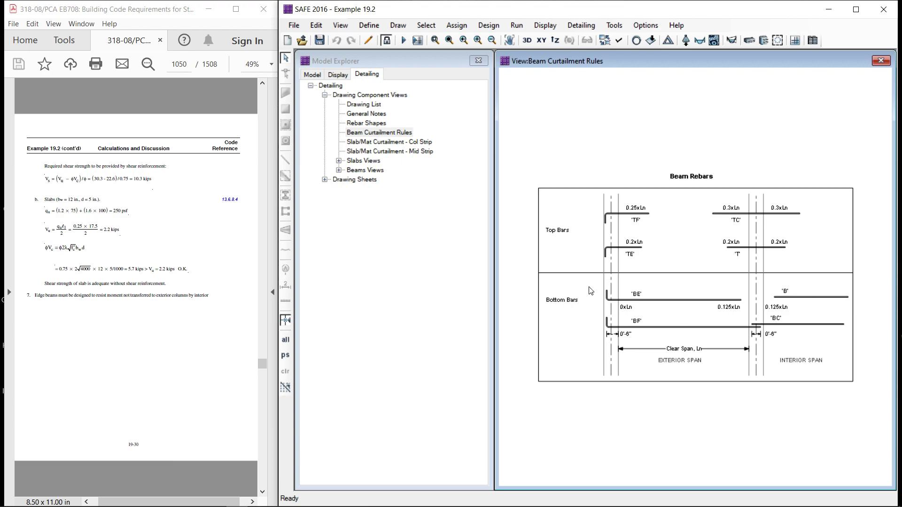
pyautogui.doubleClick(388, 142)
pyautogui.doubleClick(388, 142)
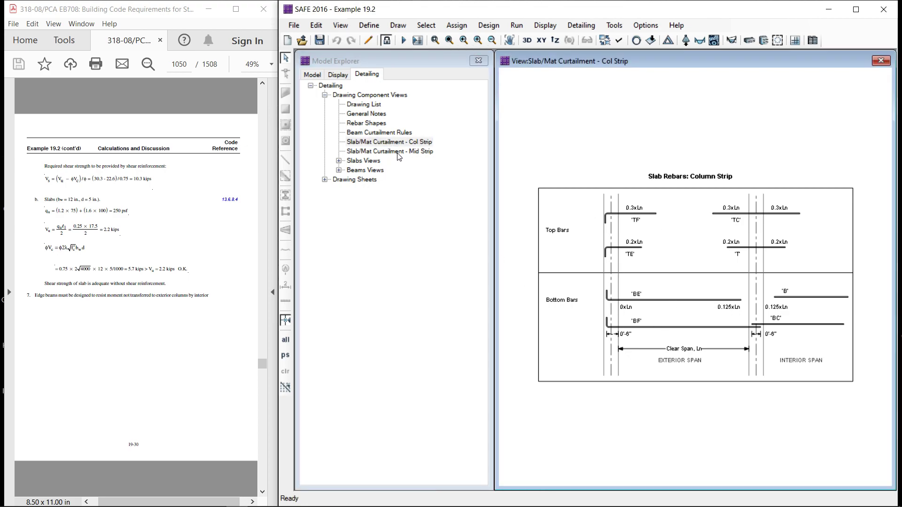
pyautogui.doubleClick(396, 152)
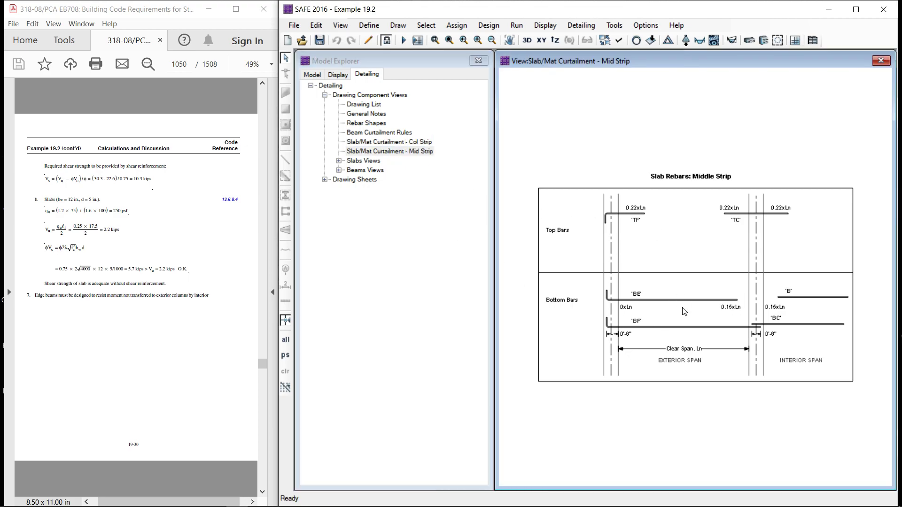
pyautogui.click(338, 161)
# - Display the slab Framing Plan, Rebar Table, Rebar Schedule and Bill of Quantities views
pyautogui.doubleClick(378, 170)
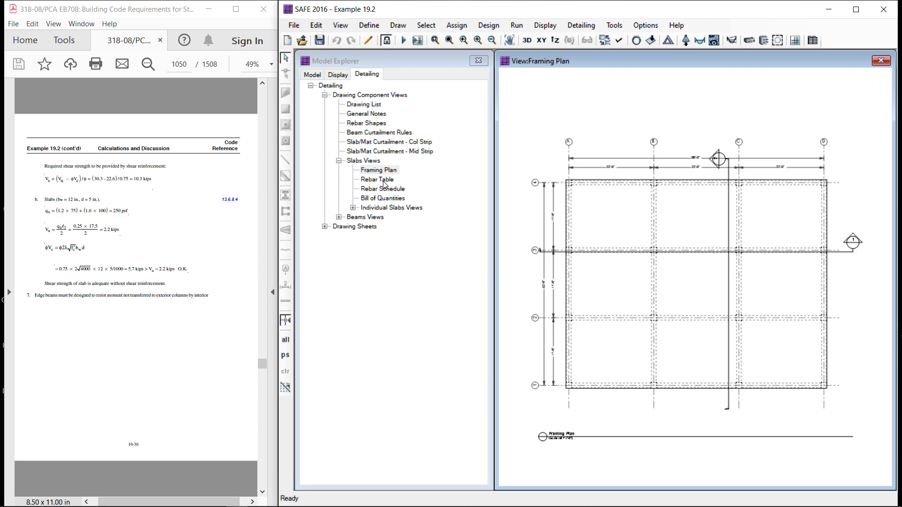
pyautogui.doubleClick(384, 180)
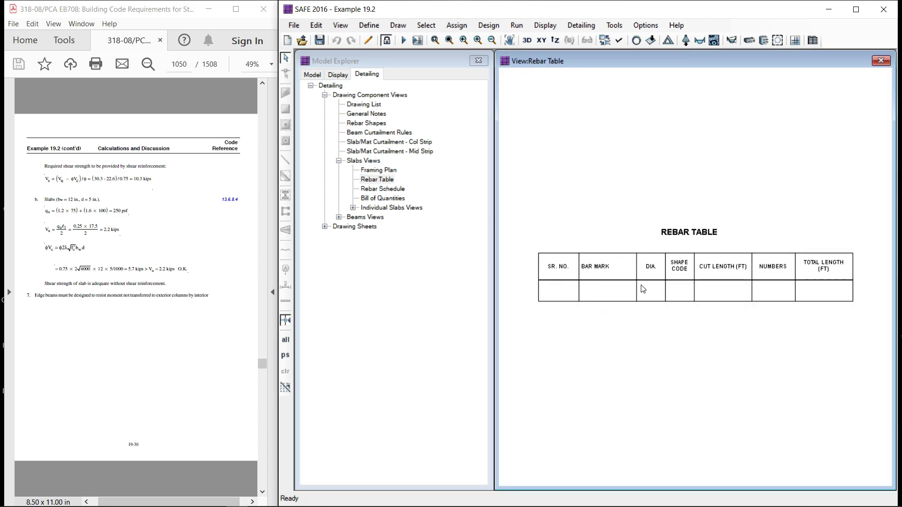
pyautogui.scroll(-2, 643, 289)
pyautogui.scroll(1, 642, 289)
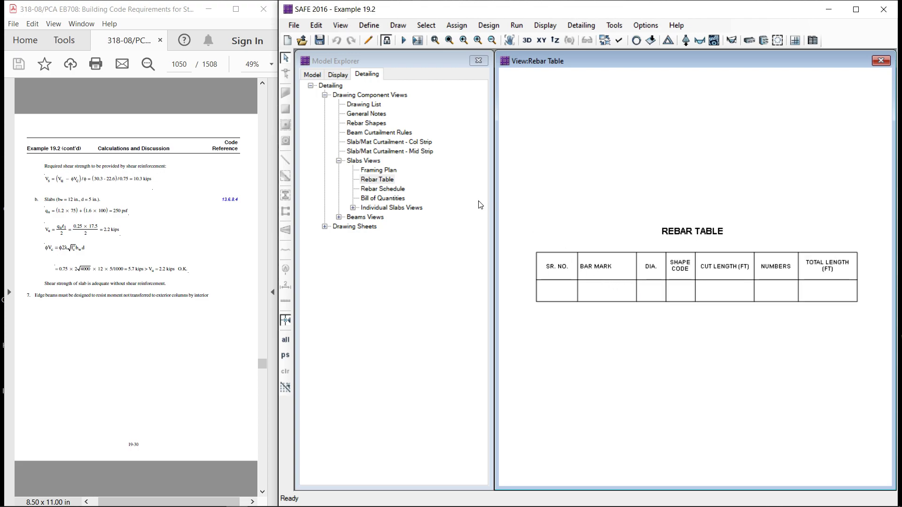
pyautogui.doubleClick(373, 189)
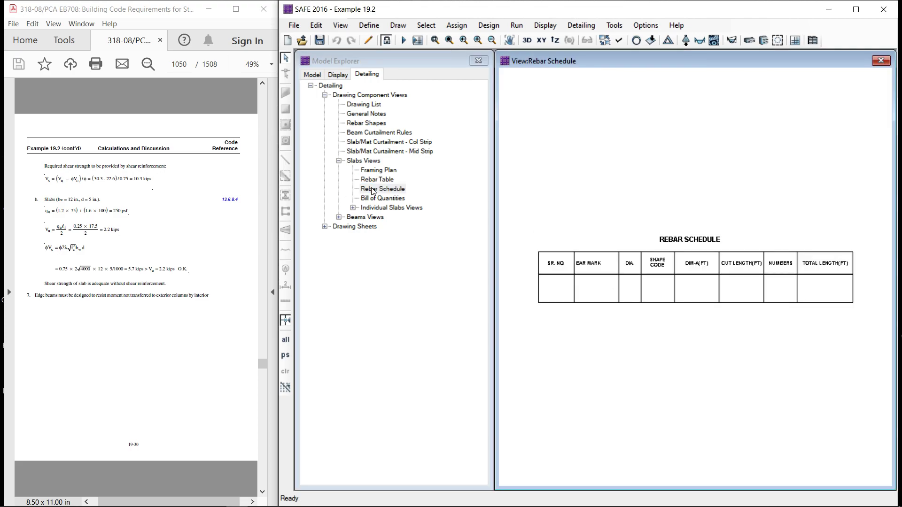
pyautogui.doubleClick(378, 199)
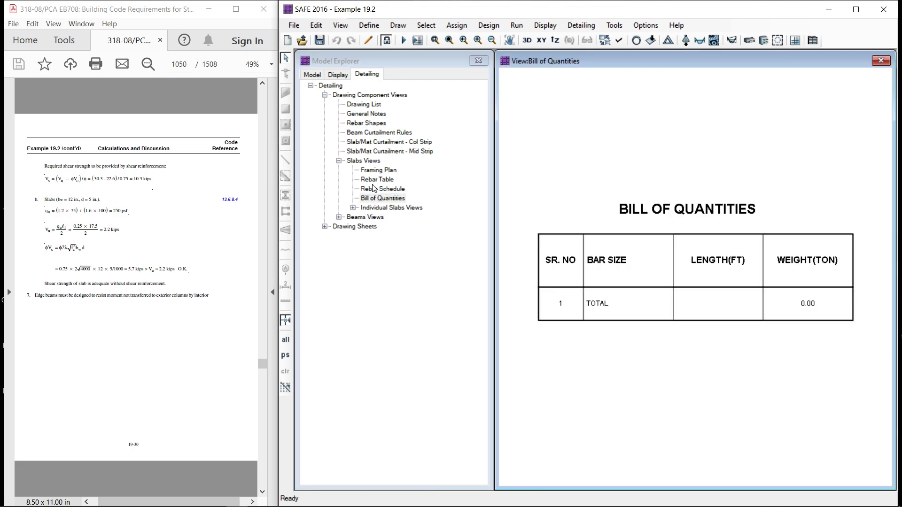
# - Display the Beam Framing - Floor plan, beams rebar table and beams bill of quantities
pyautogui.click(339, 217)
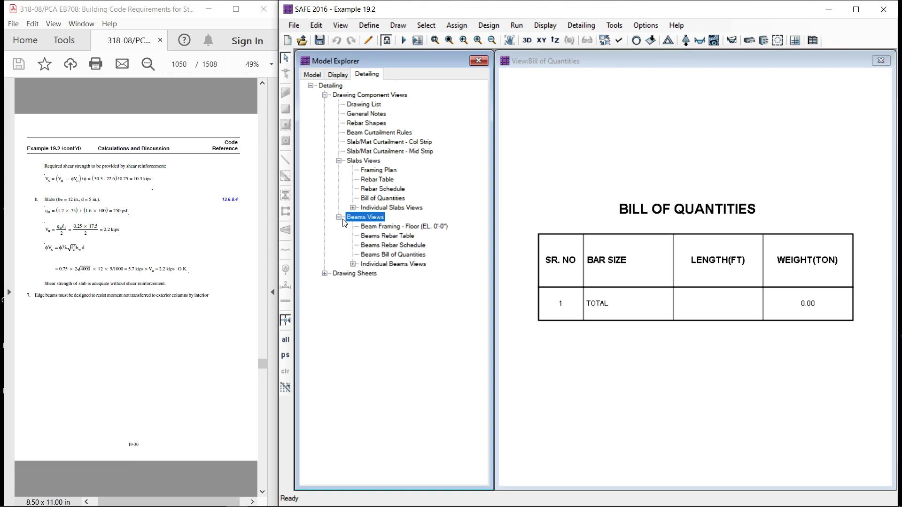
pyautogui.click(393, 229)
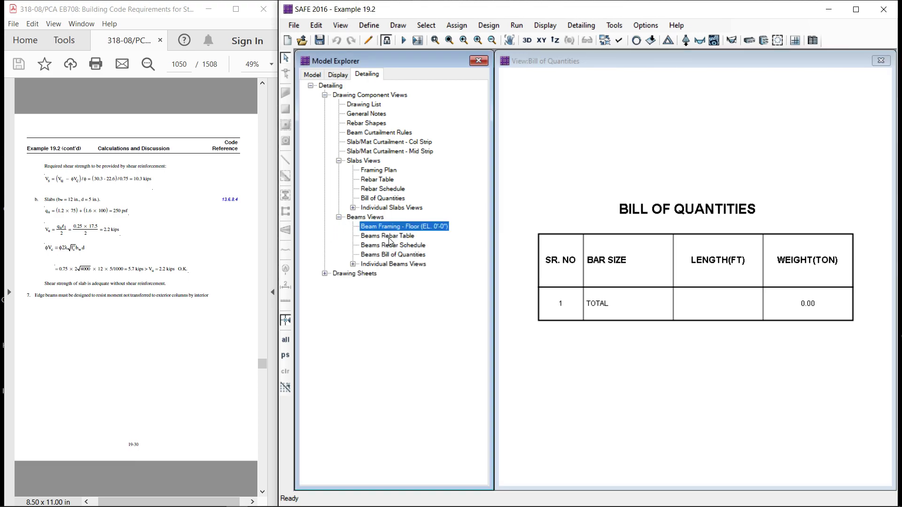
pyautogui.doubleClick(394, 228)
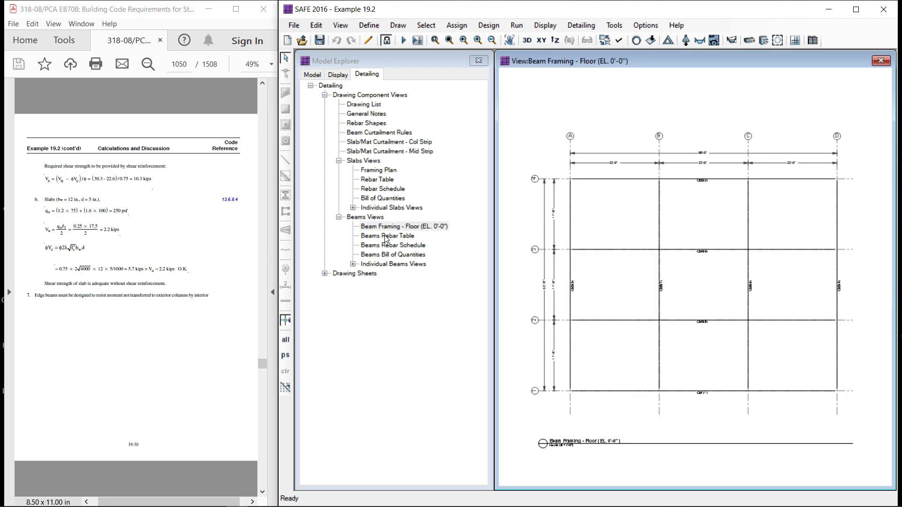
pyautogui.doubleClick(385, 237)
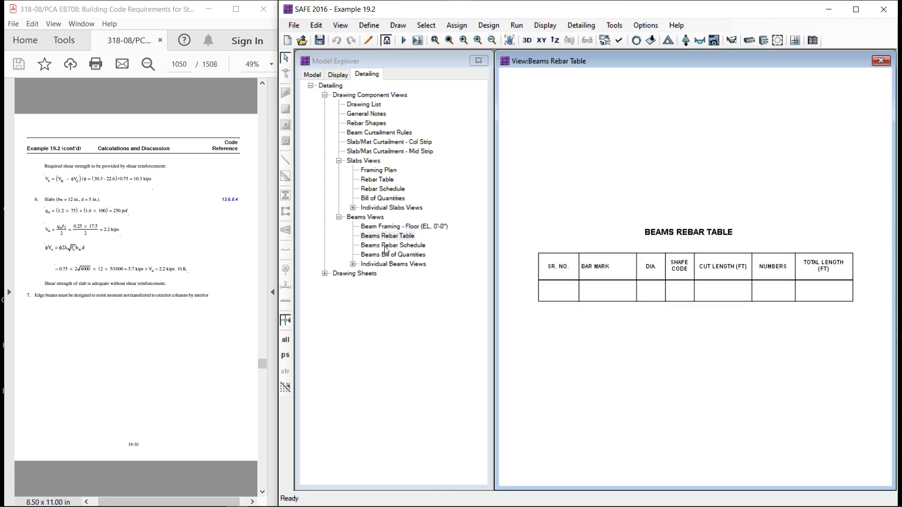
pyautogui.doubleClick(384, 255)
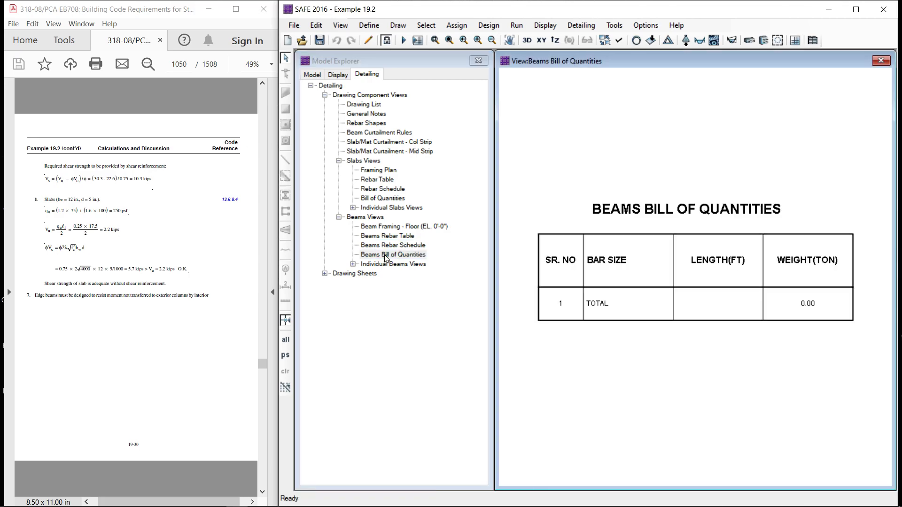
pyautogui.click(325, 274)
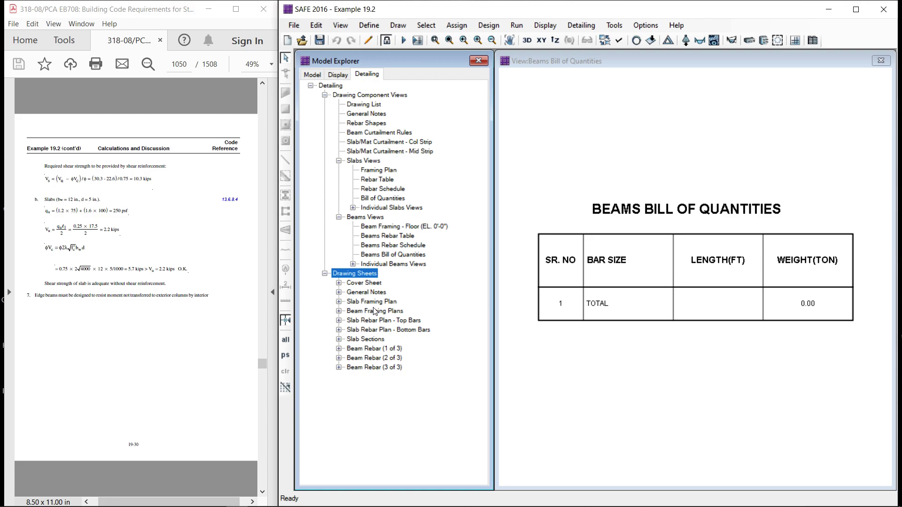
# - Open the General Notes sheet and zoom over its drawing list, notes and rebar shape codes tables
pyautogui.click(338, 293)
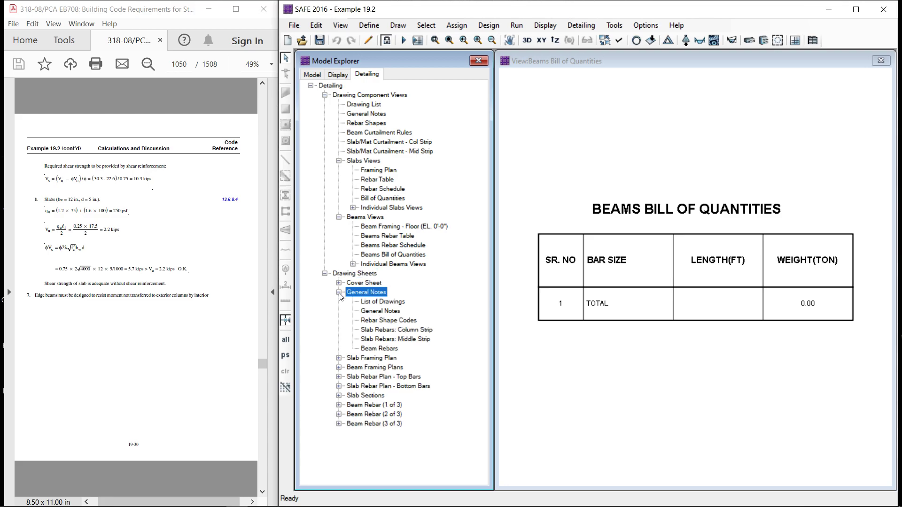
pyautogui.doubleClick(371, 302)
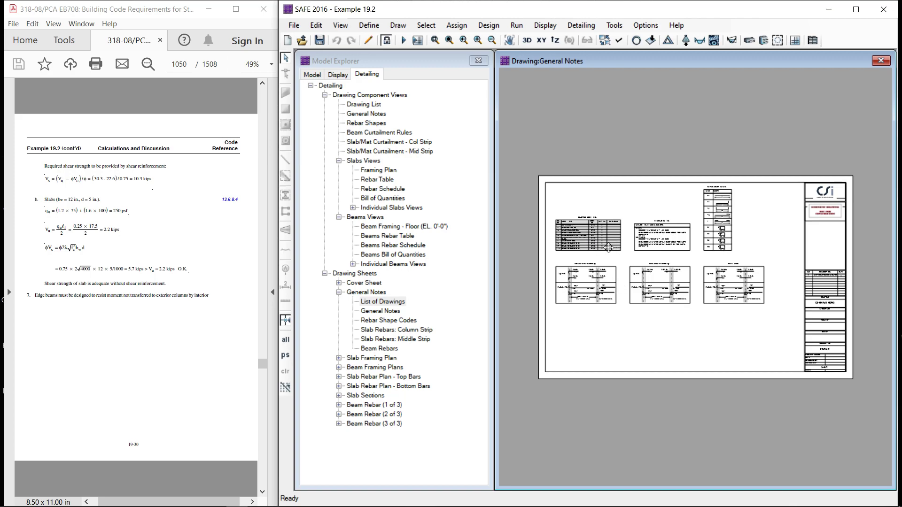
pyautogui.scroll(4, 614, 246)
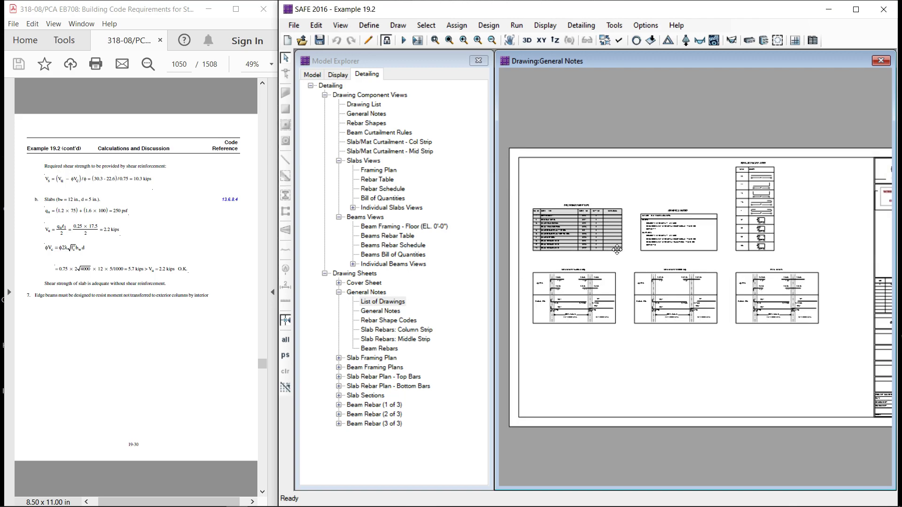
pyautogui.scroll(1, 617, 250)
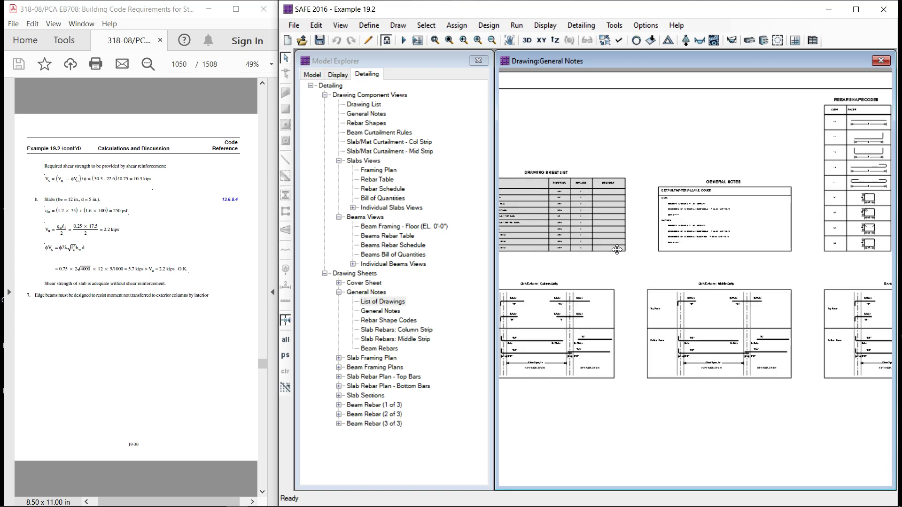
pyautogui.click(364, 312)
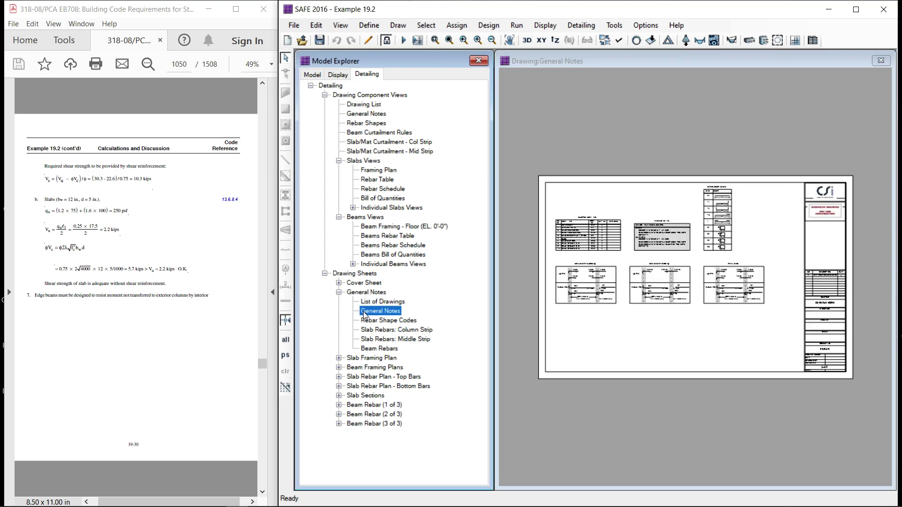
pyautogui.click(375, 322)
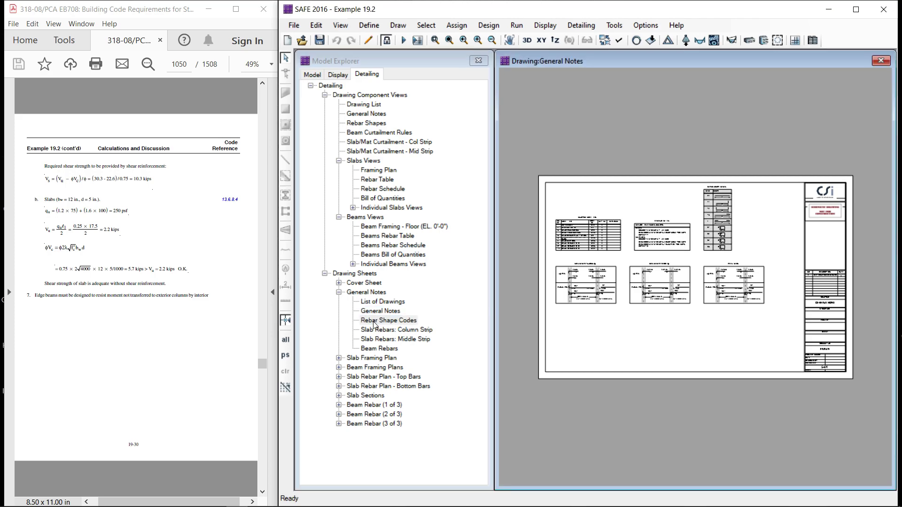
pyautogui.click(338, 358)
# - Open the slab Framing Plan drawing sheet and zoom in
pyautogui.click(380, 367)
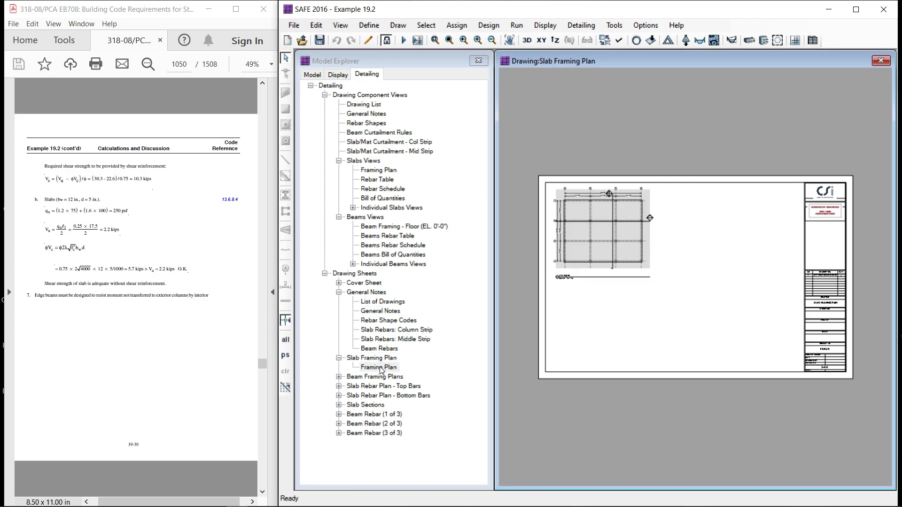
pyautogui.scroll(3, 603, 227)
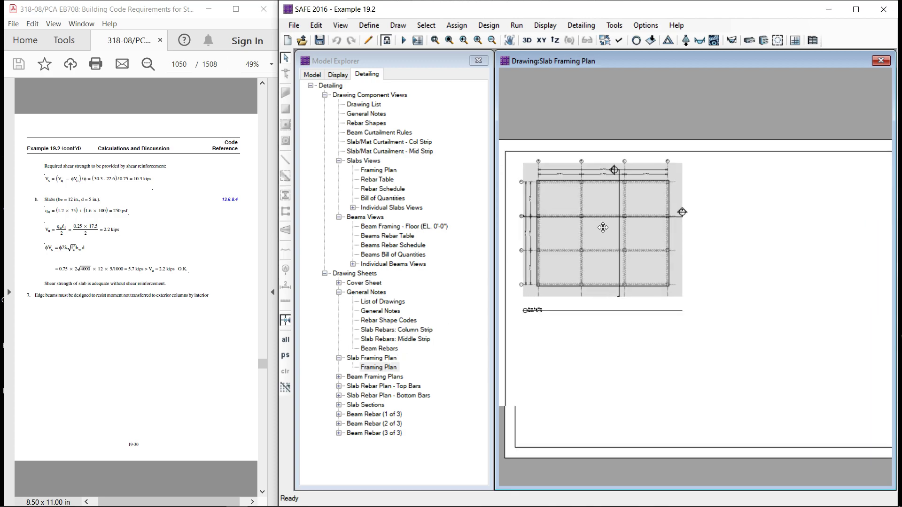
pyautogui.scroll(2, 603, 227)
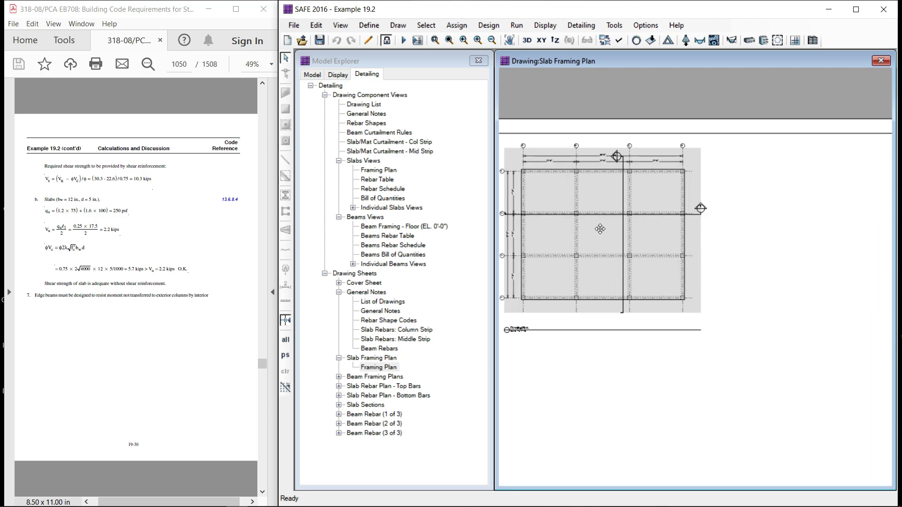
# - Open Beam Framing - Floor (EL. 0'-0") and zoom over beams CB1–CB8 and 22'-0" bays
pyautogui.click(338, 377)
pyautogui.click(393, 386)
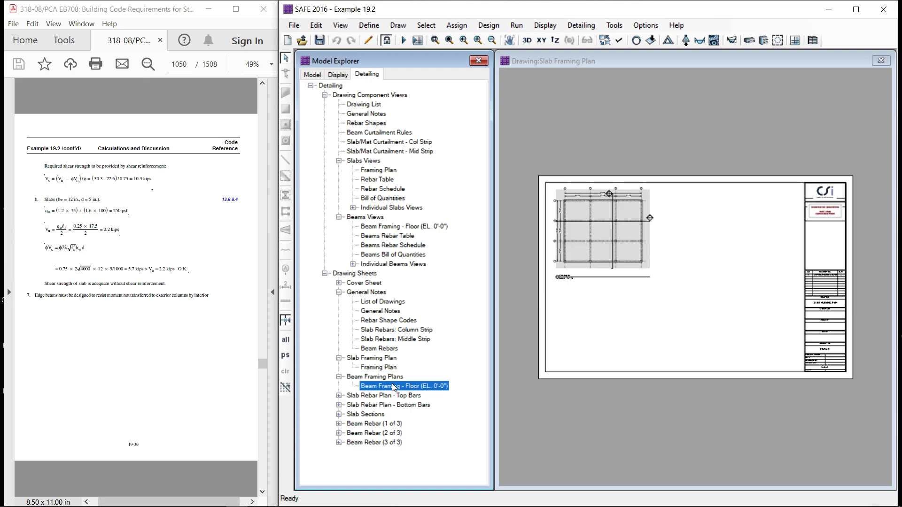
pyautogui.scroll(3, 583, 226)
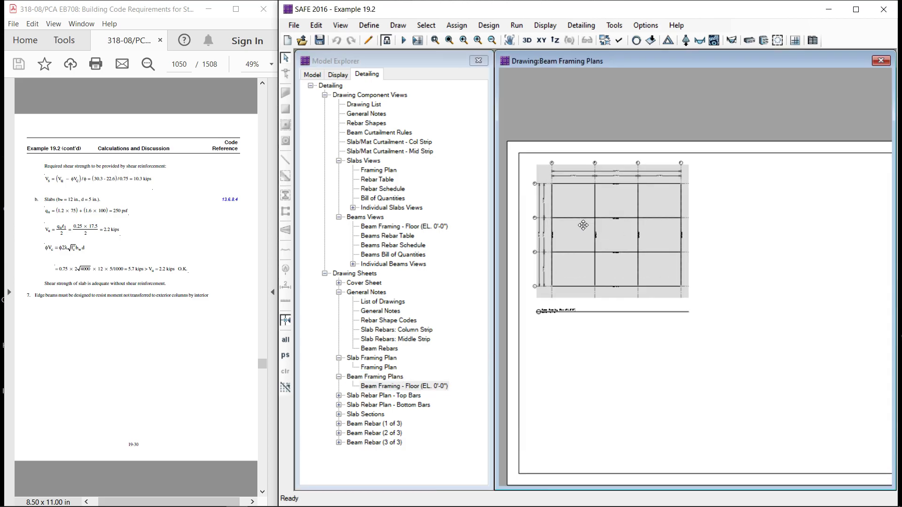
pyautogui.scroll(5, 583, 225)
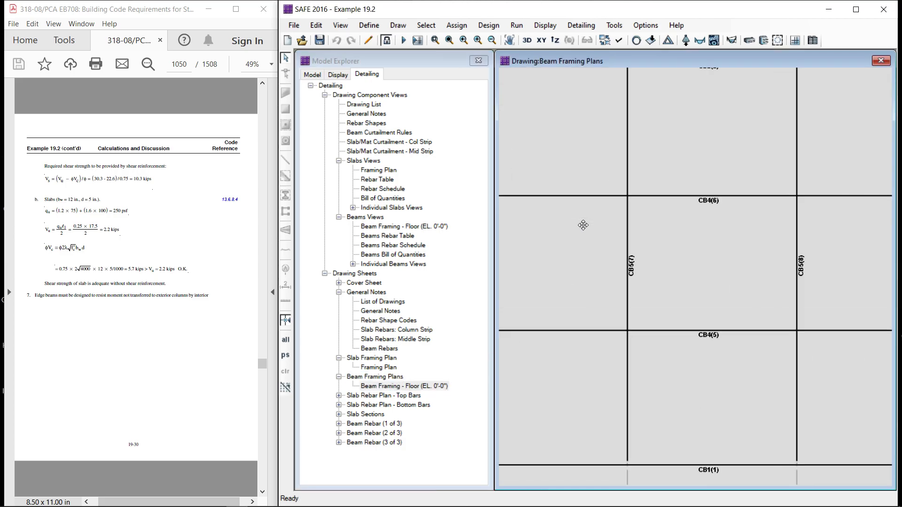
pyautogui.scroll(1, 583, 226)
pyautogui.scroll(3, 766, 221)
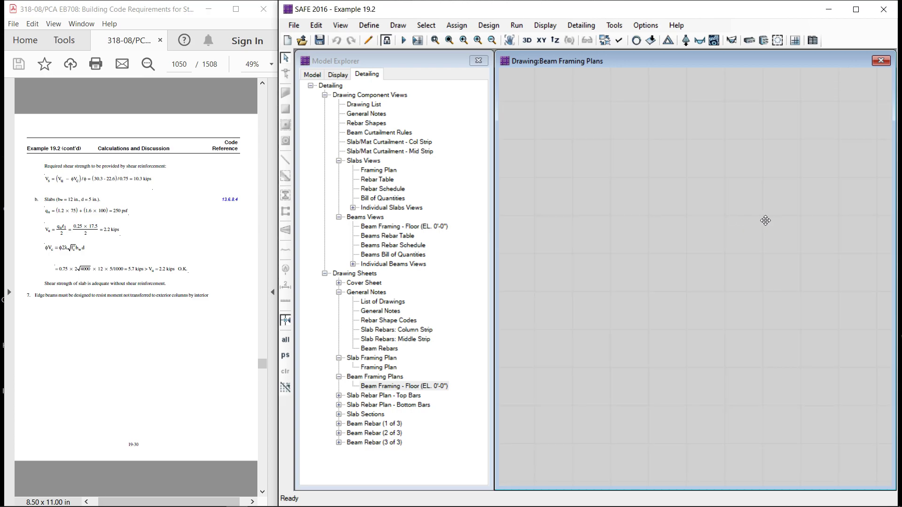
pyautogui.scroll(-2, 753, 221)
pyautogui.scroll(-2, 696, 226)
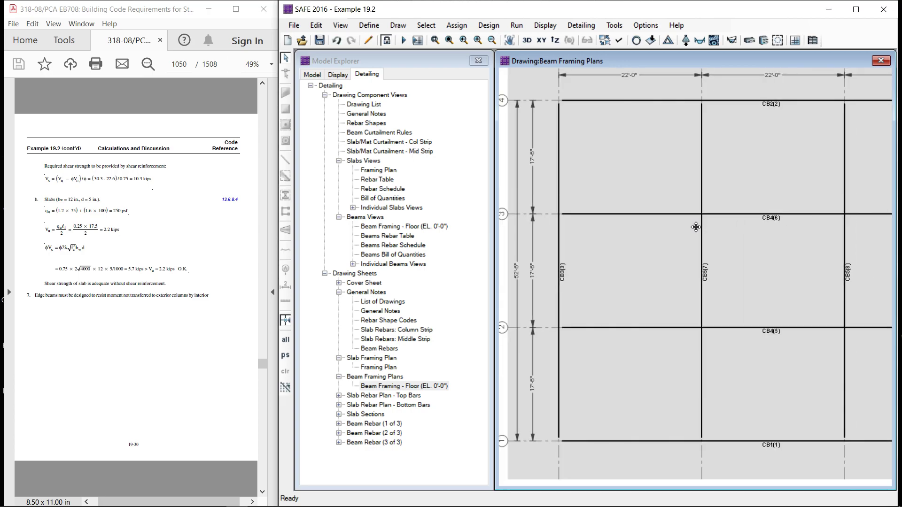
pyautogui.scroll(-1, 696, 228)
# - Open the Top Rebar Plan sheet and zoom in on its bar labels
pyautogui.click(339, 396)
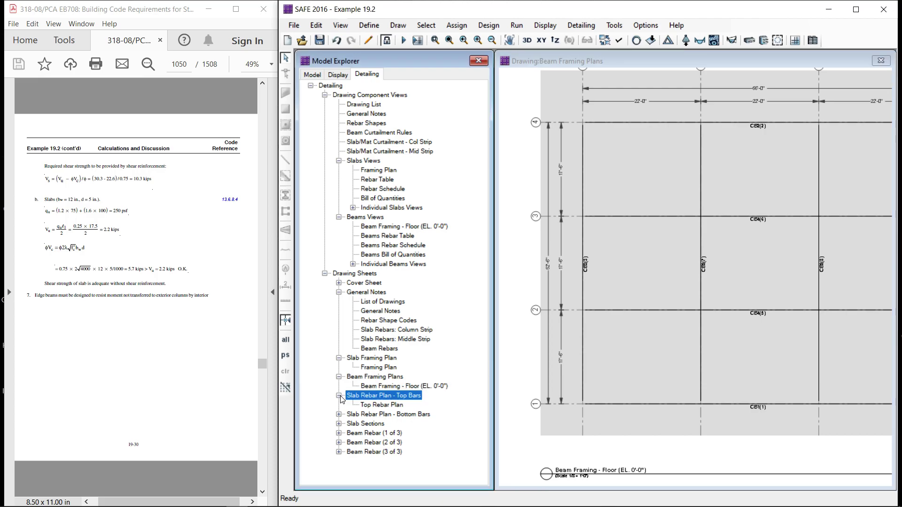
pyautogui.doubleClick(379, 404)
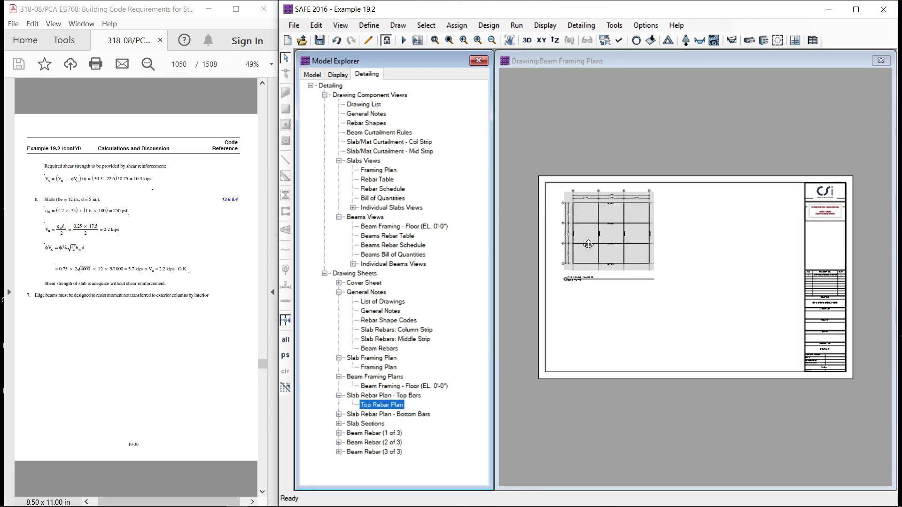
pyautogui.scroll(3, 572, 215)
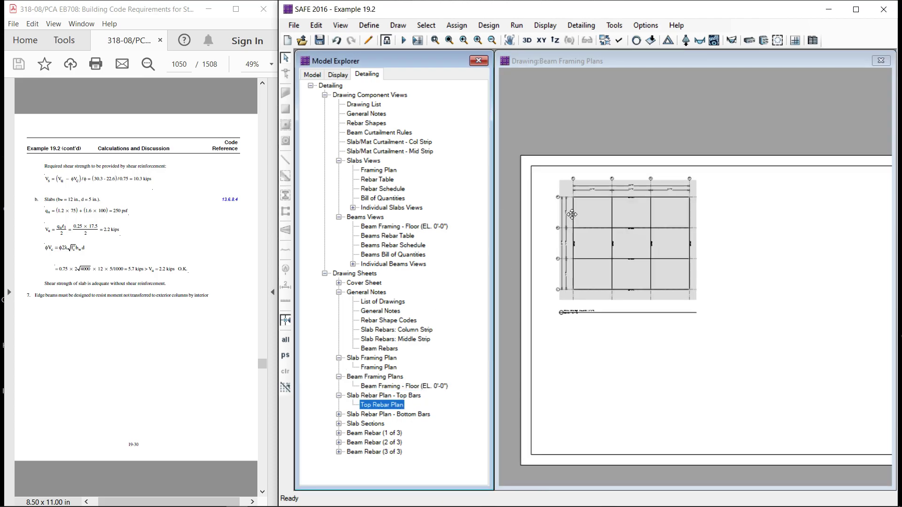
pyautogui.scroll(2, 572, 214)
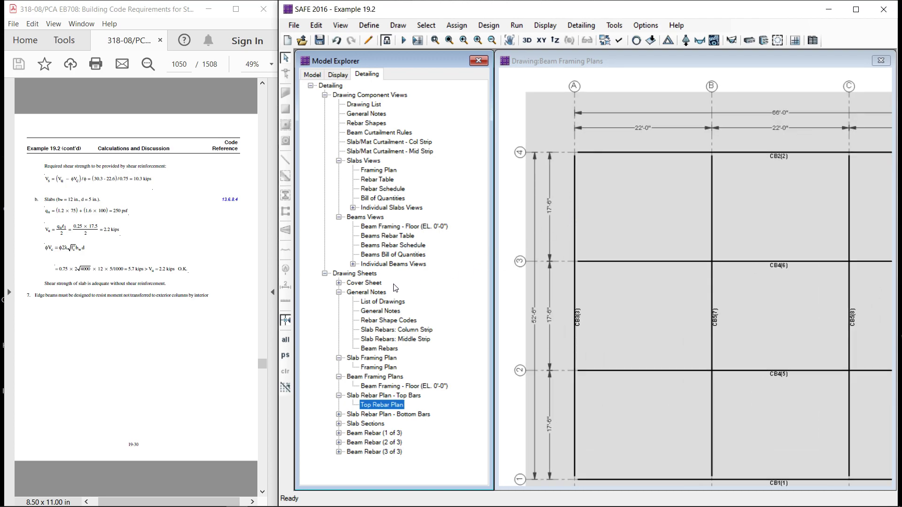
# - Open the Bottom Rebar Plan, zoom on callouts like 6-#4BF+5-#4BE, then open Slab Sections
pyautogui.doubleClick(377, 416)
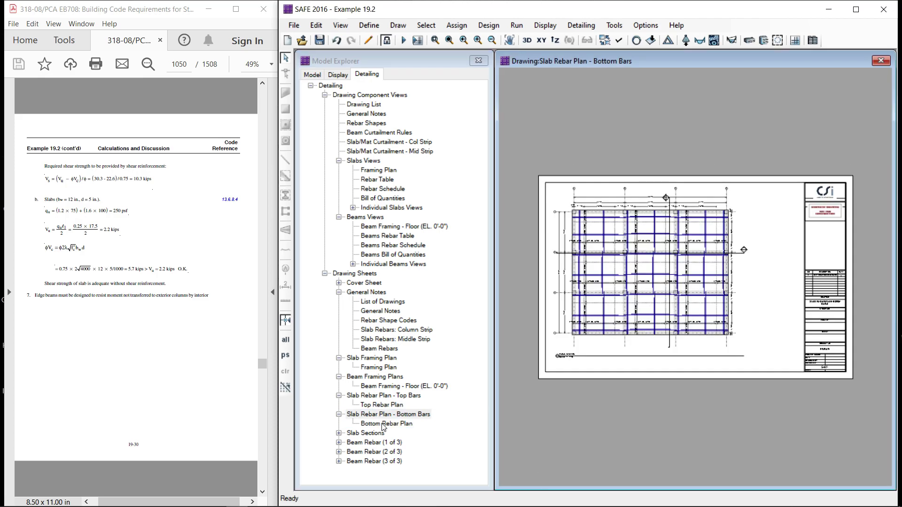
pyautogui.click(385, 425)
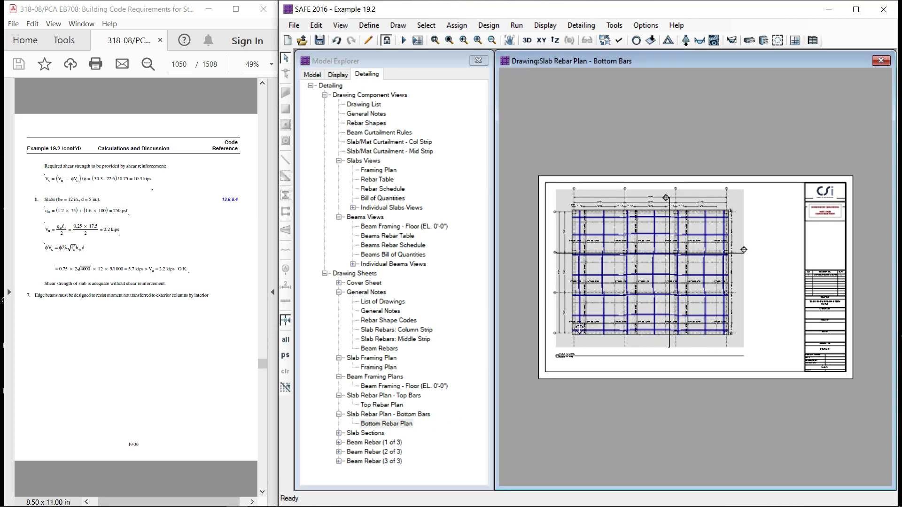
pyautogui.scroll(3, 577, 261)
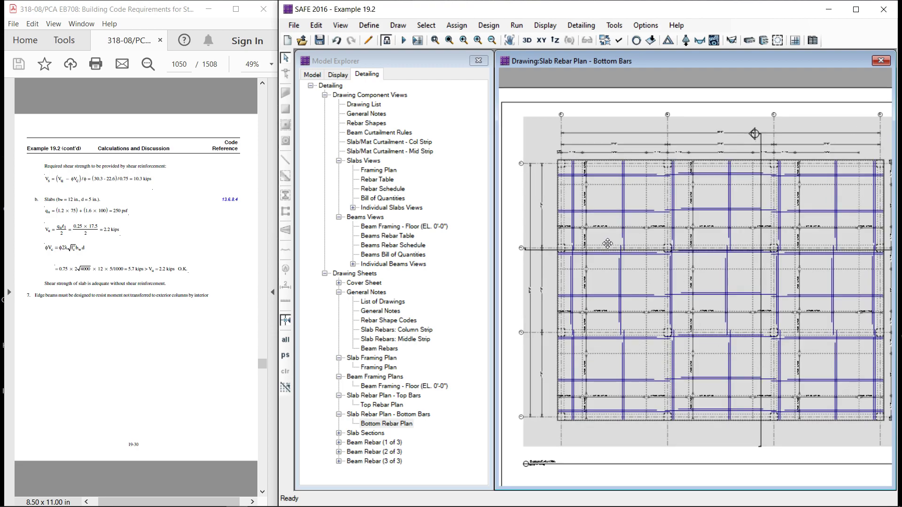
pyautogui.scroll(4, 607, 243)
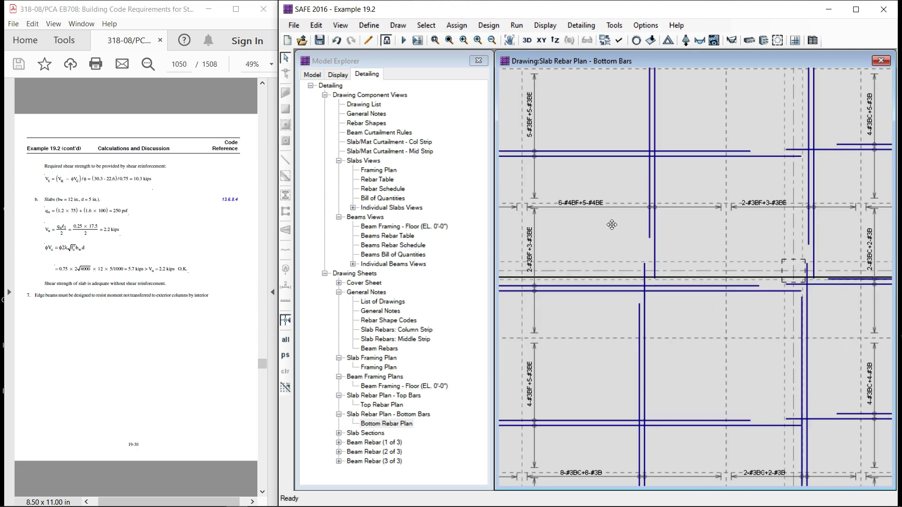
pyautogui.scroll(2, 612, 225)
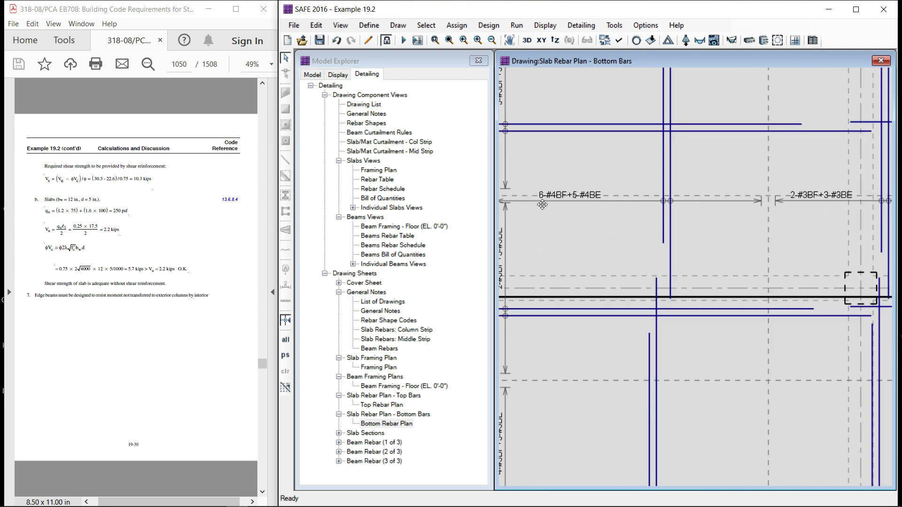
pyautogui.scroll(2, 622, 201)
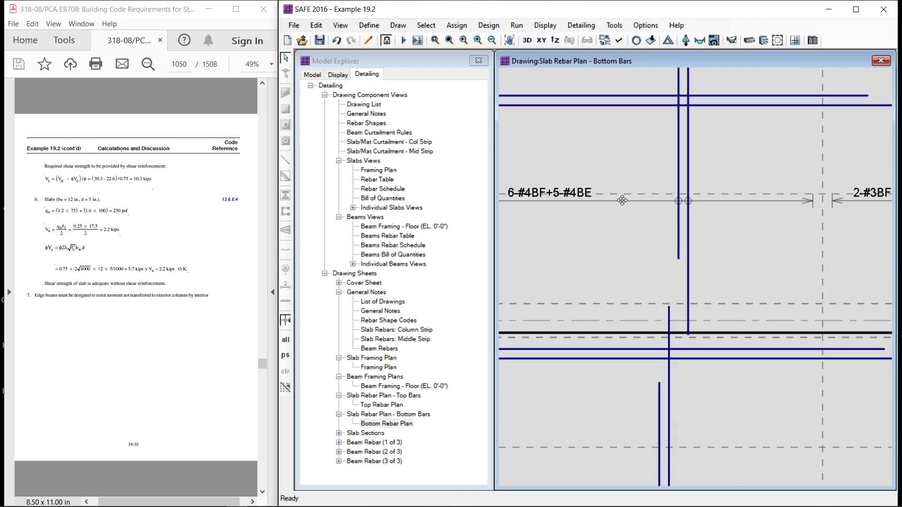
pyautogui.scroll(-3, 622, 200)
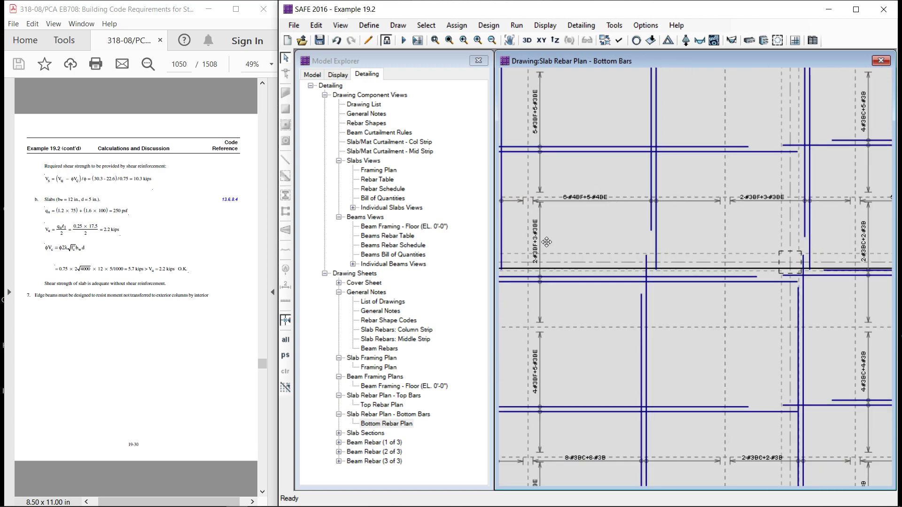
pyautogui.doubleClick(338, 433)
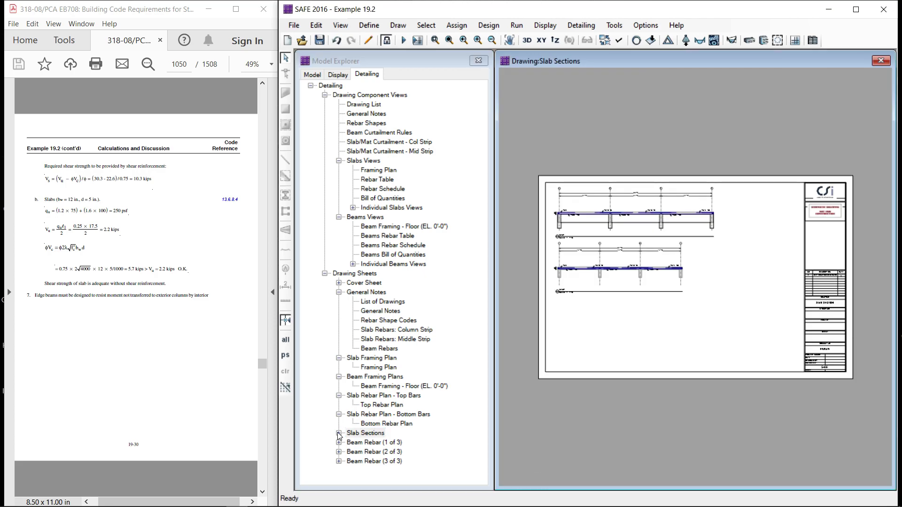
# - Zoom into Sect:1's #3TC+#3T and #3BC+#3B bars, then expand Beam Rebar (1 of 3)
pyautogui.click(339, 433)
pyautogui.click(369, 443)
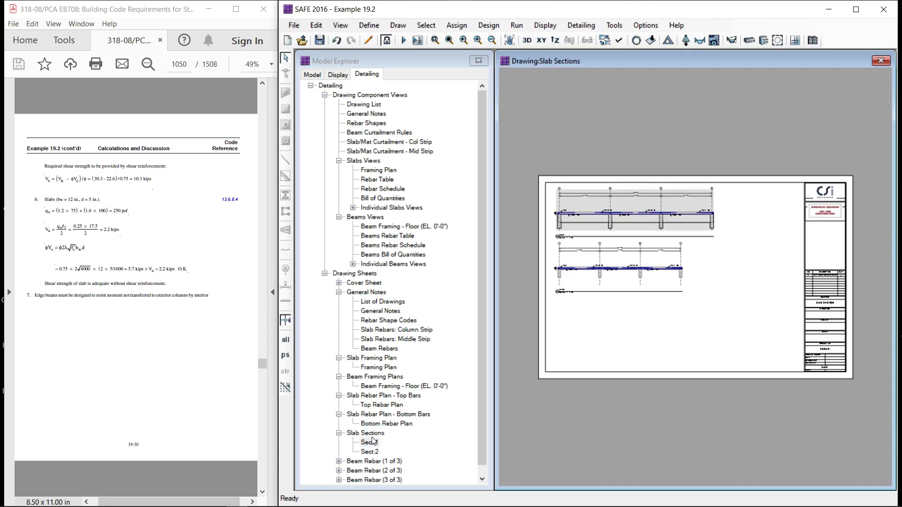
pyautogui.scroll(4, 621, 217)
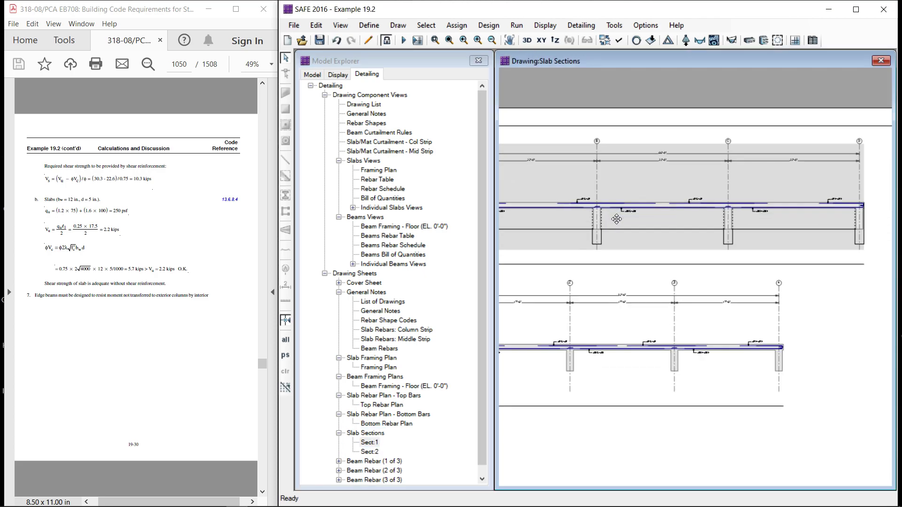
pyautogui.scroll(5, 616, 219)
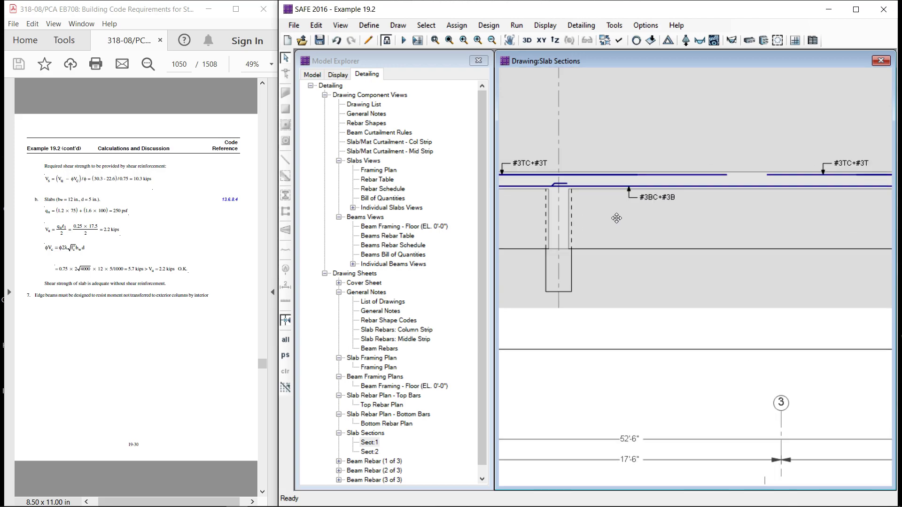
pyautogui.scroll(-1, 481, 232)
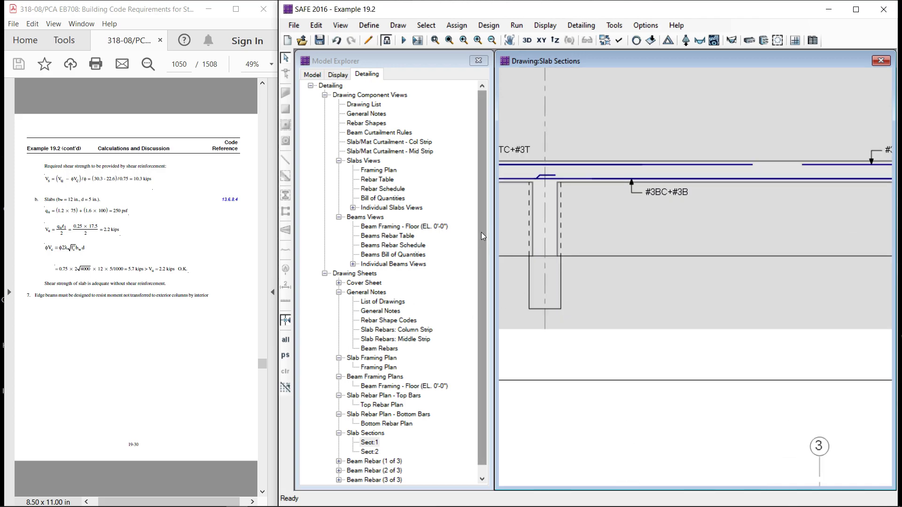
pyautogui.click(480, 252)
pyautogui.click(339, 452)
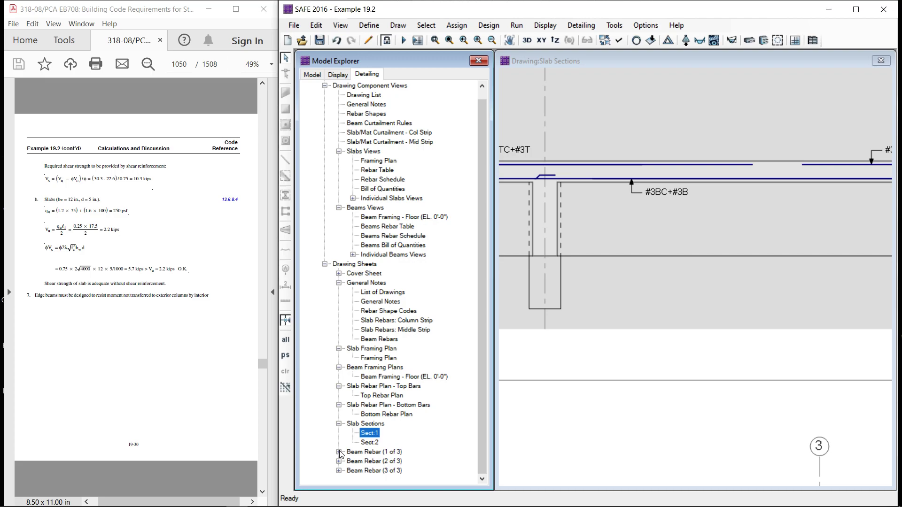
pyautogui.click(373, 443)
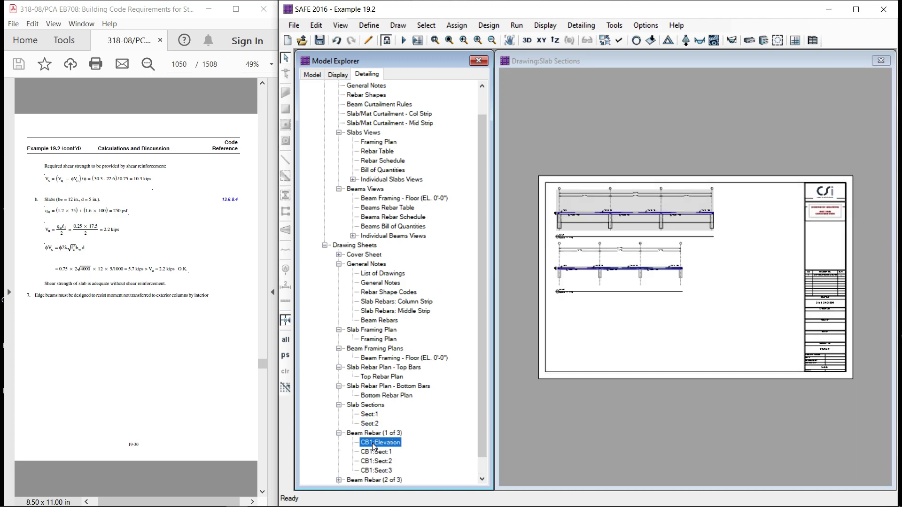
pyautogui.doubleClick(374, 444)
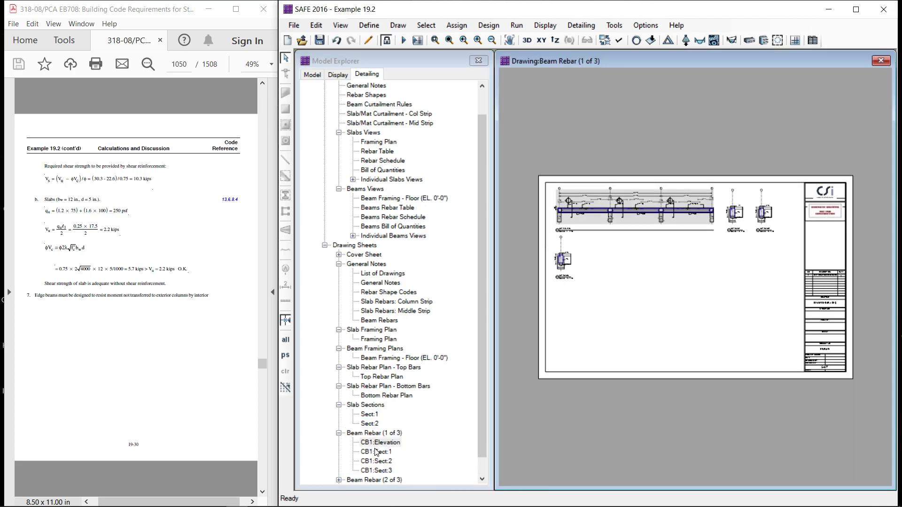
pyautogui.click(381, 453)
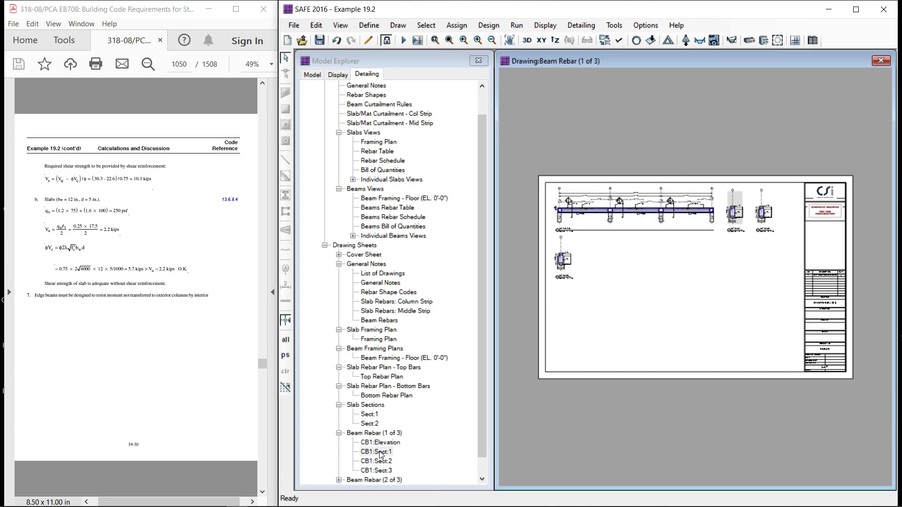
pyautogui.doubleClick(382, 443)
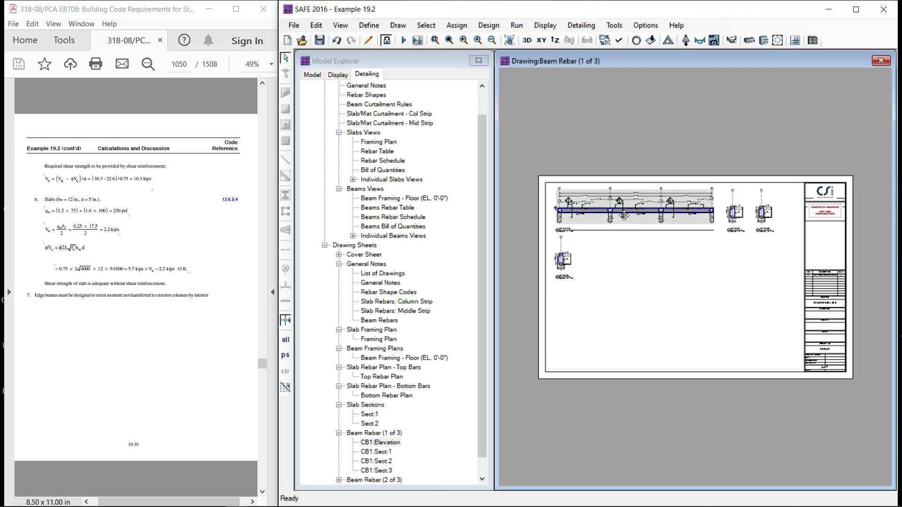
pyautogui.scroll(2, 620, 218)
pyautogui.scroll(5, 620, 218)
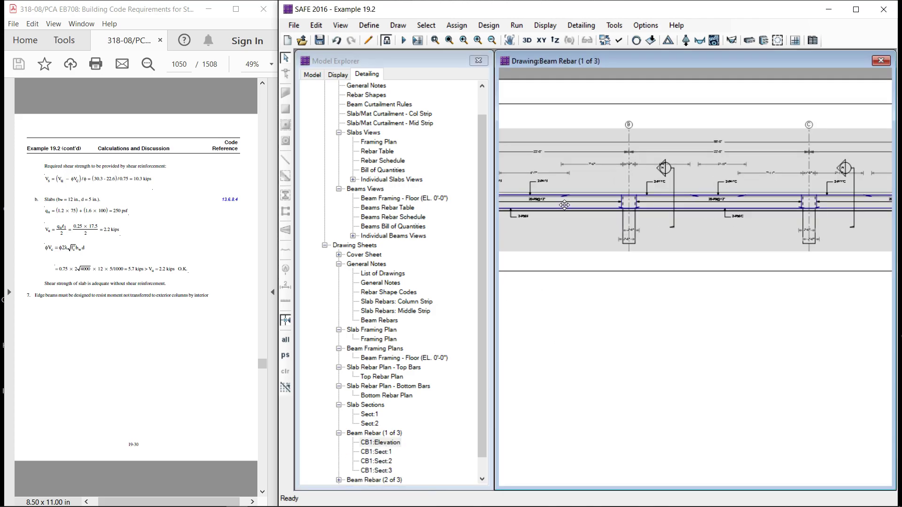
pyautogui.scroll(2, 580, 204)
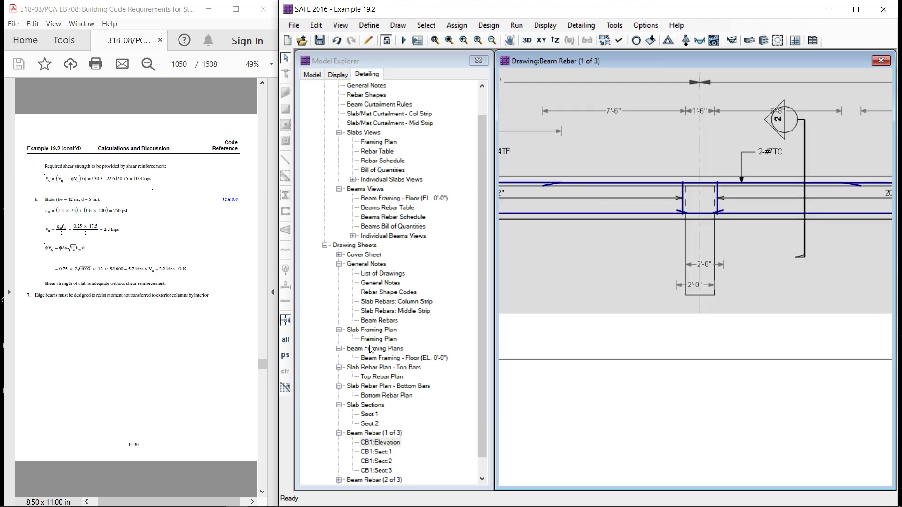
pyautogui.scroll(-1, 371, 350)
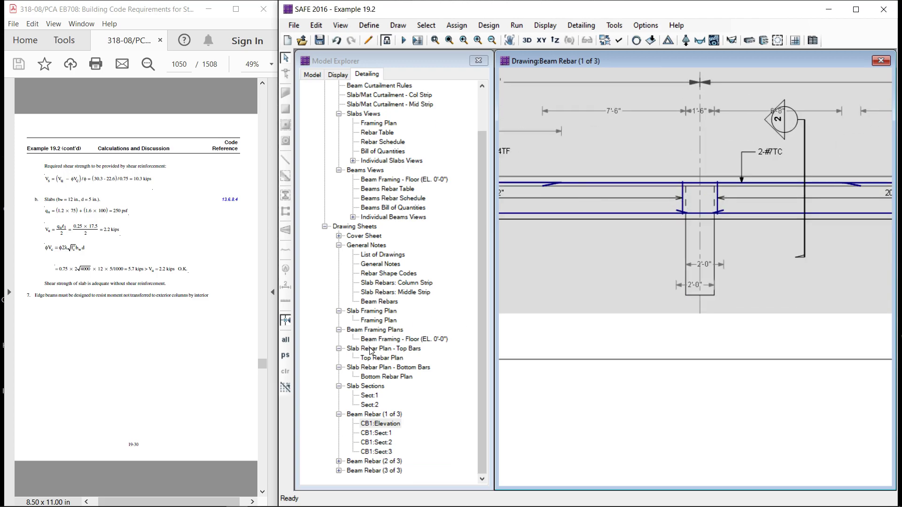
pyautogui.click(375, 435)
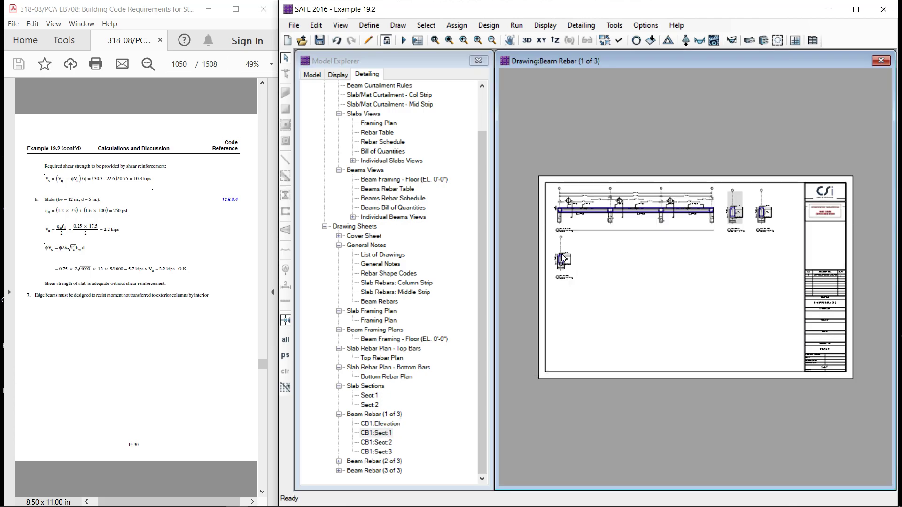
pyautogui.scroll(6, 563, 258)
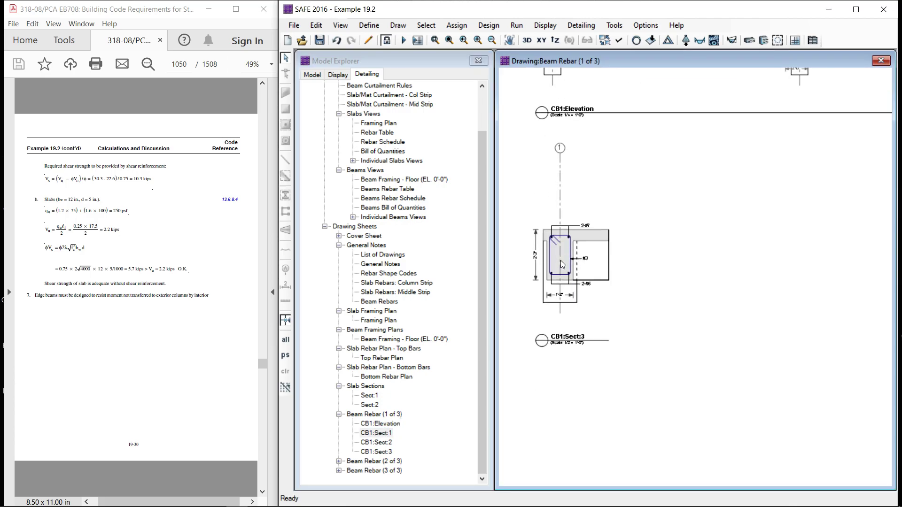
pyautogui.scroll(4, 560, 261)
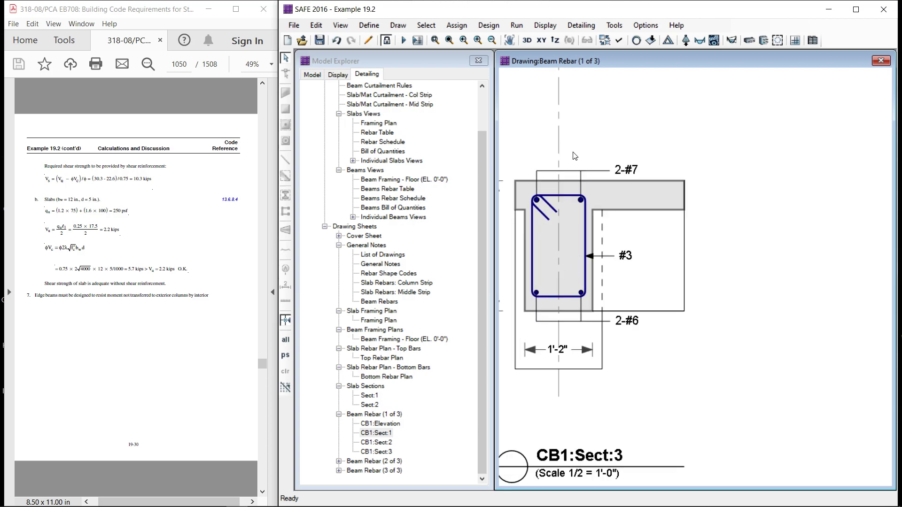
pyautogui.scroll(-3, 629, 208)
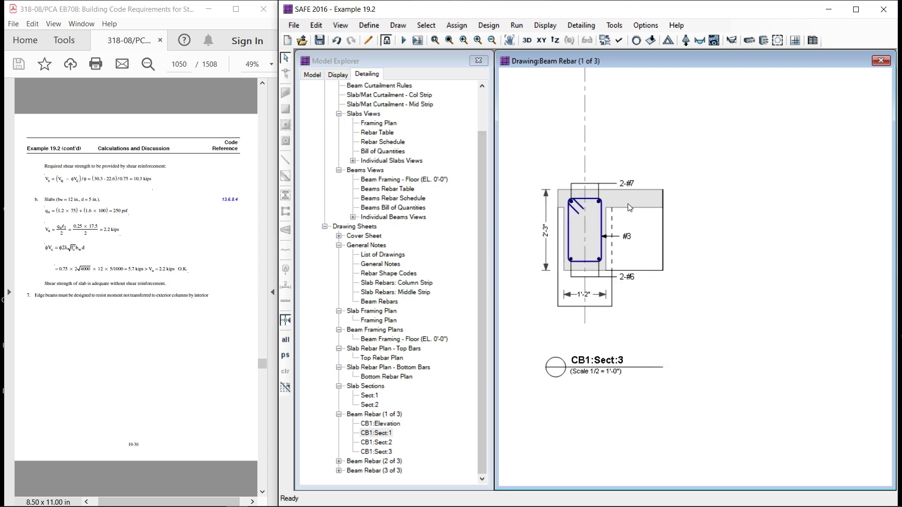
pyautogui.scroll(-6, 629, 207)
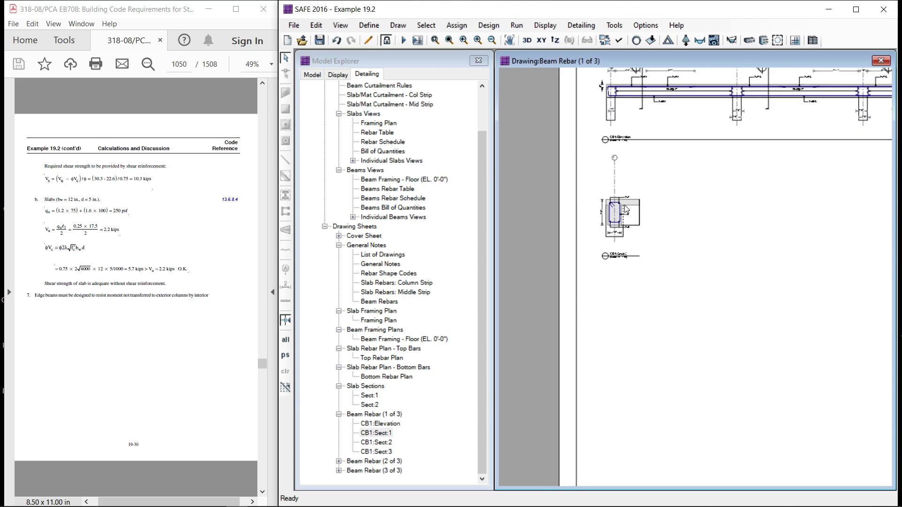
pyautogui.click(480, 197)
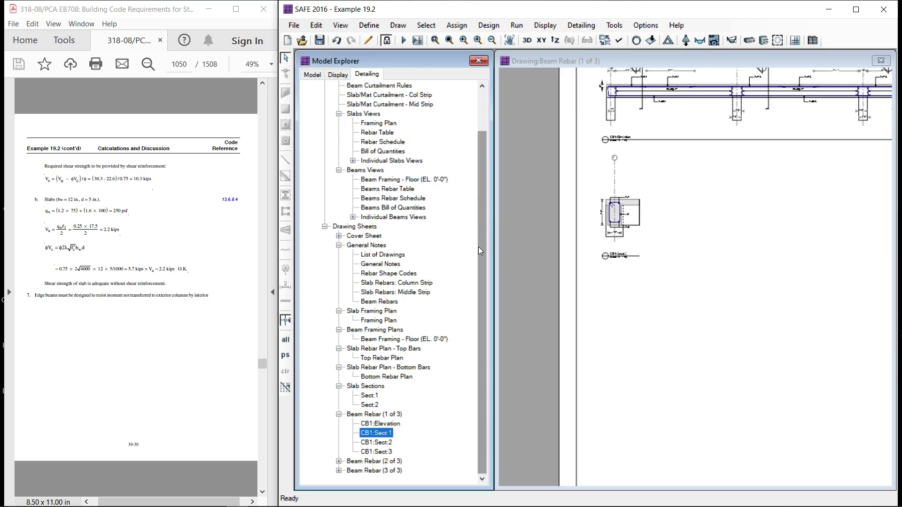
pyautogui.doubleClick(366, 443)
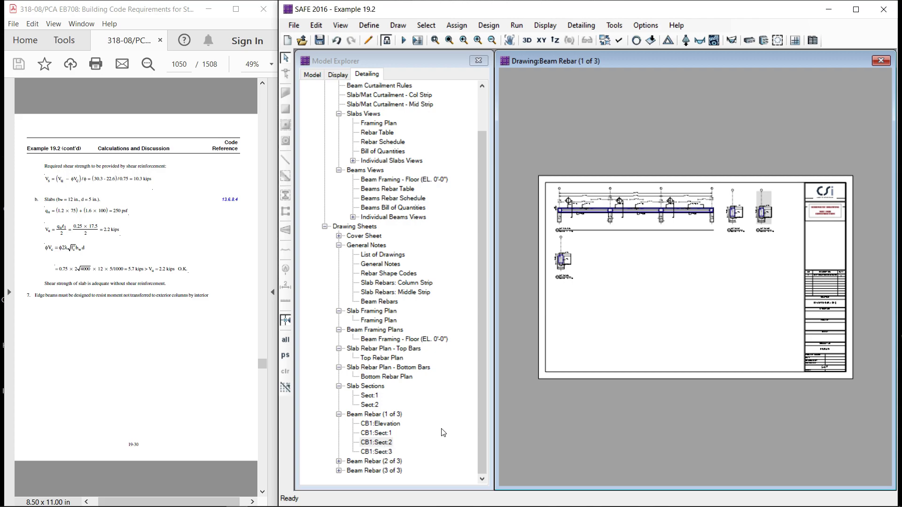
# - Zoom over the CB1 elevation callouts and section details, then bring up the File menu
pyautogui.scroll(6, 583, 227)
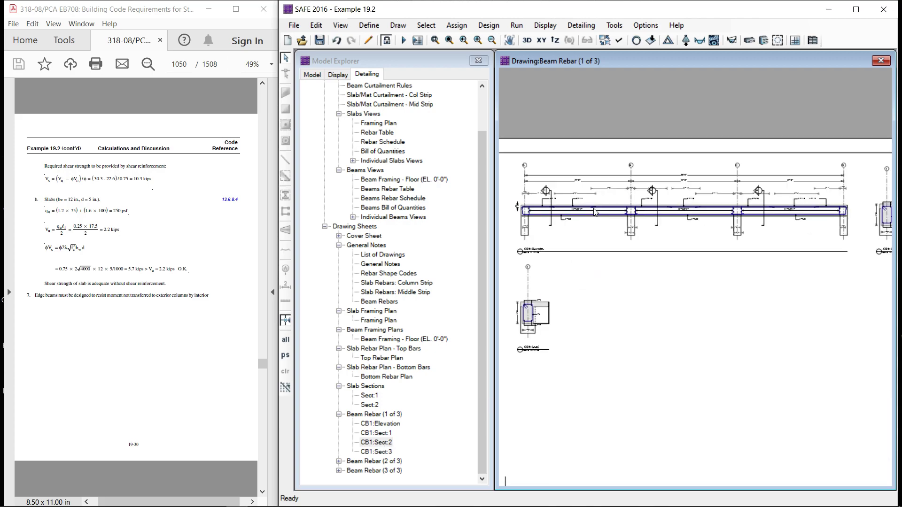
pyautogui.scroll(4, 594, 212)
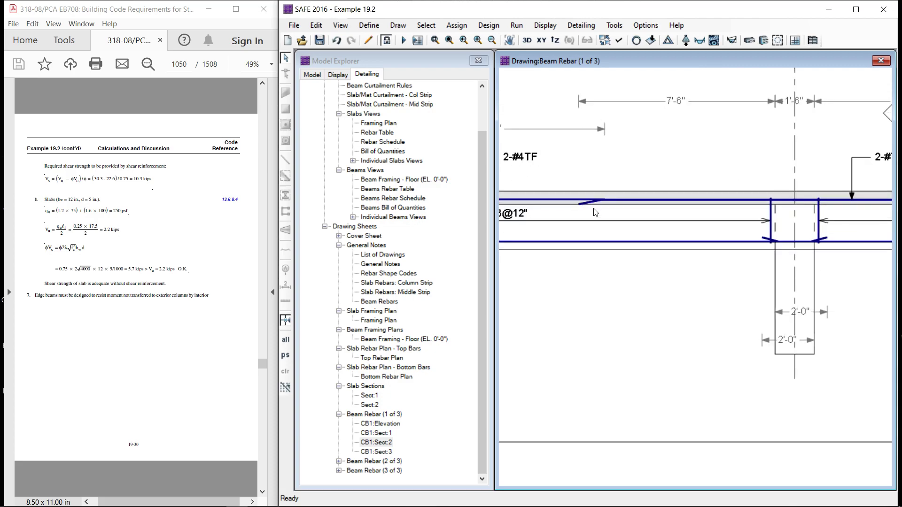
pyautogui.scroll(-8, 692, 212)
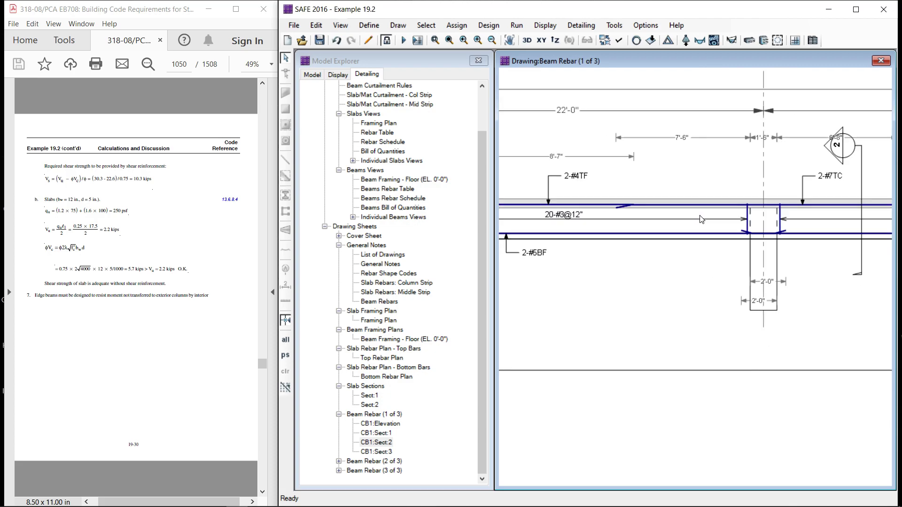
pyautogui.scroll(-1, 700, 221)
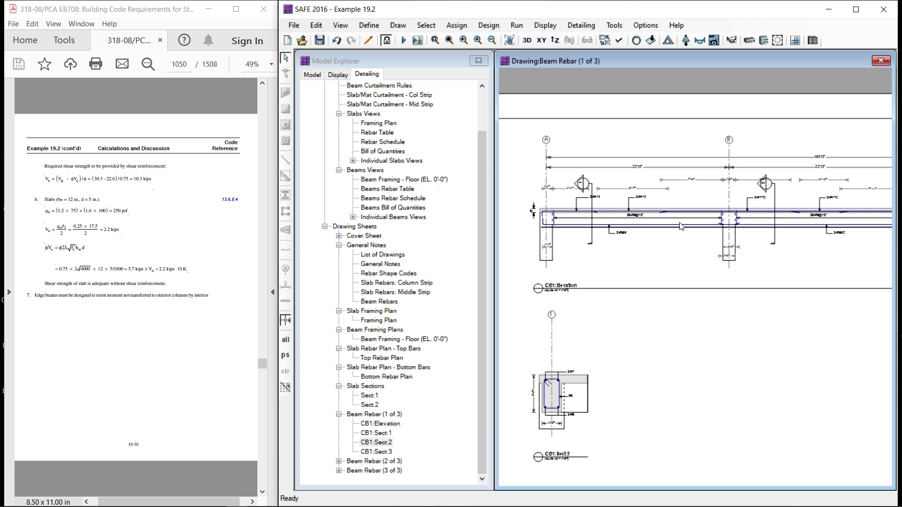
pyautogui.moveTo(483, 156); pyautogui.dragTo(480, 97)
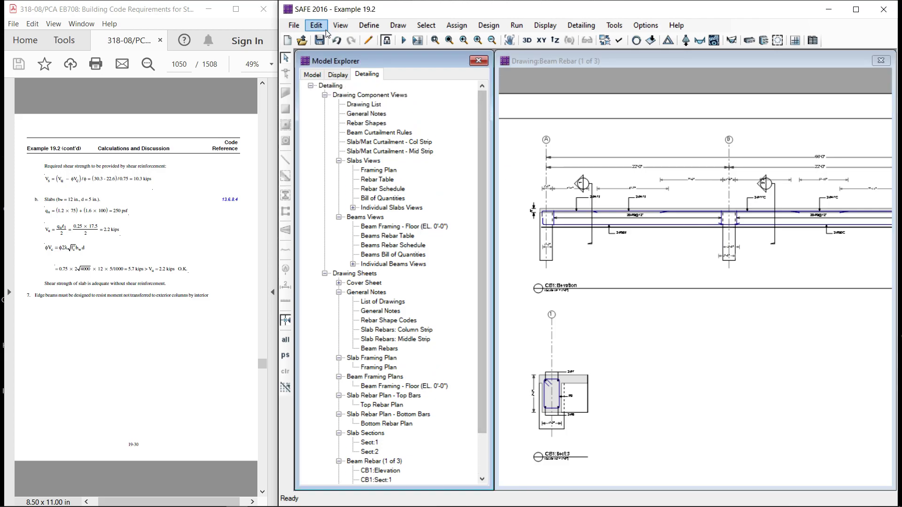
pyautogui.click(292, 26)
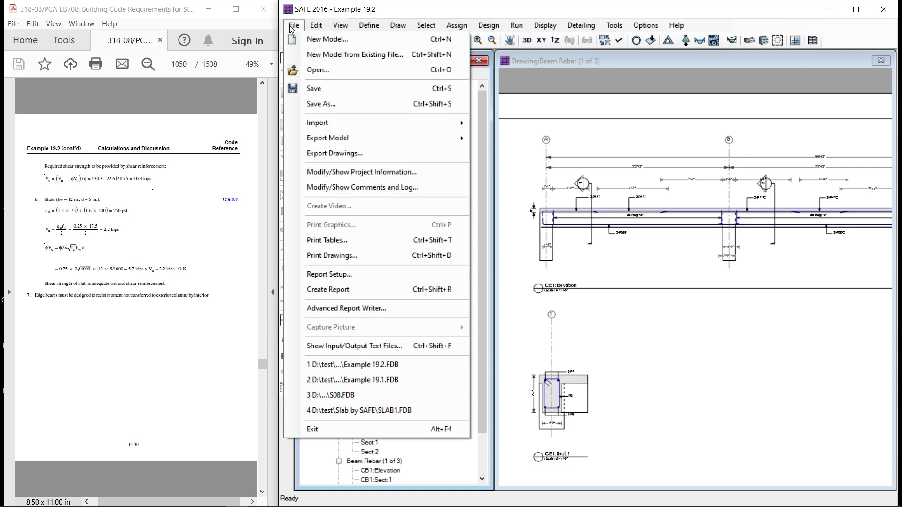
# - Open Export Drawings and set it to export all drawing sheets as DXF
pyautogui.click(332, 155)
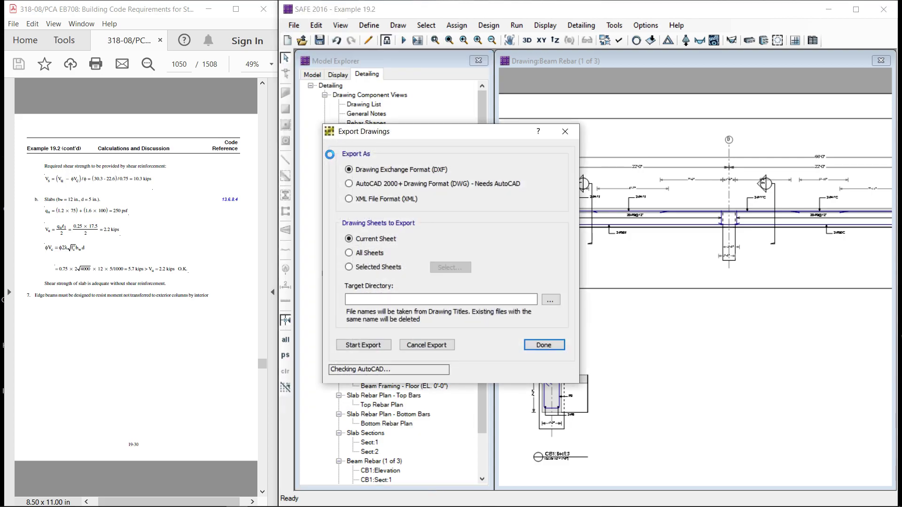
pyautogui.click(371, 253)
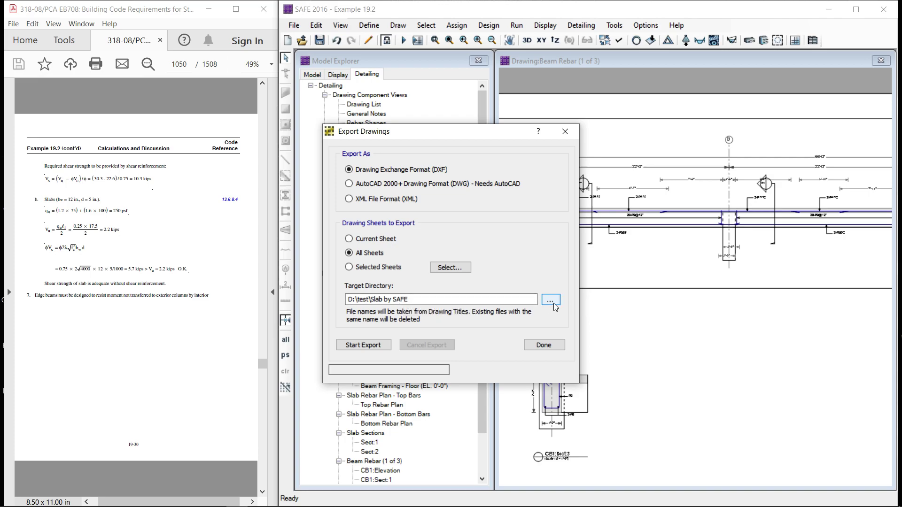
# - Export all 10 drawing sheets as DXF to D:\test\Slab by SAFE and close the dialog
pyautogui.click(367, 346)
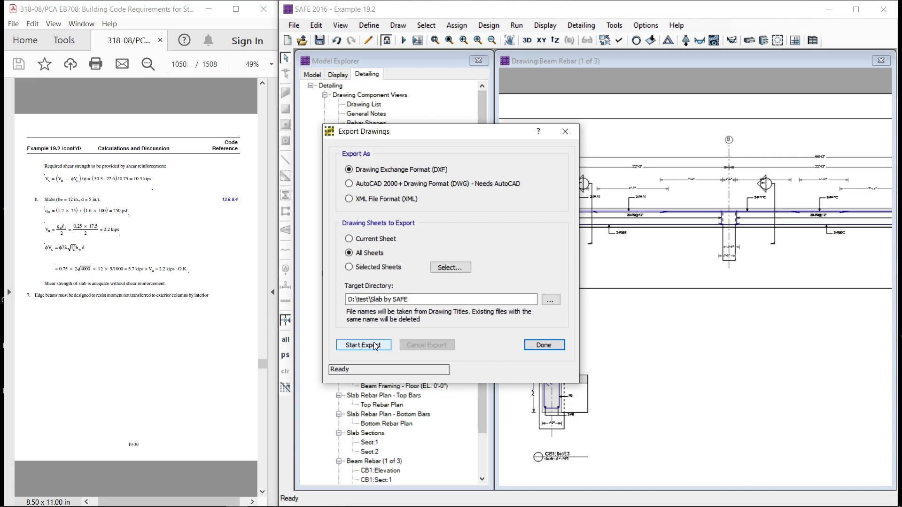
pyautogui.click(544, 345)
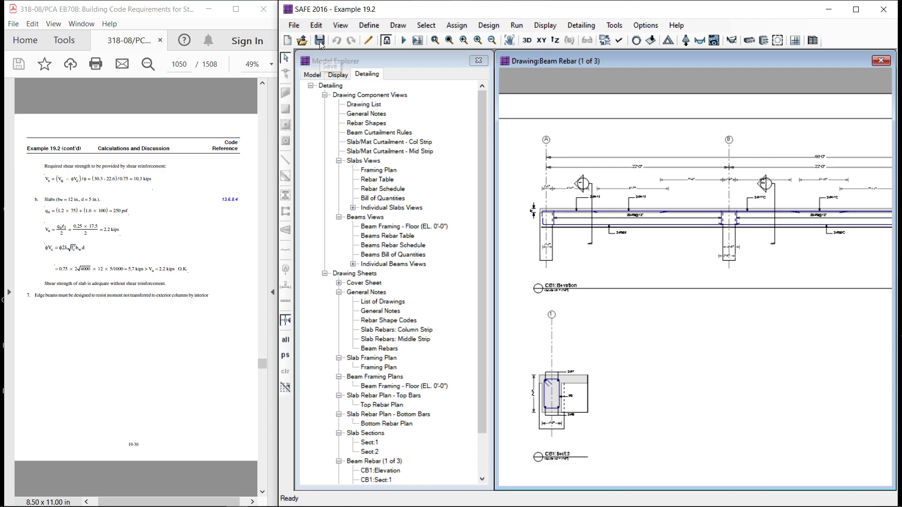
# - Exit SAFE 2016, close Acrobat Reader, and start AutoCAD 2018 from its desktop icon
pyautogui.click(294, 25)
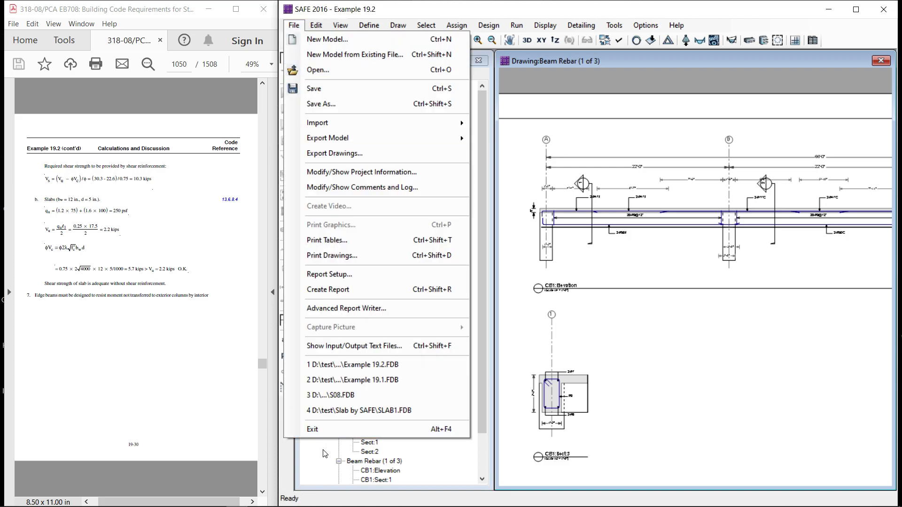
pyautogui.click(312, 429)
pyautogui.click(271, 10)
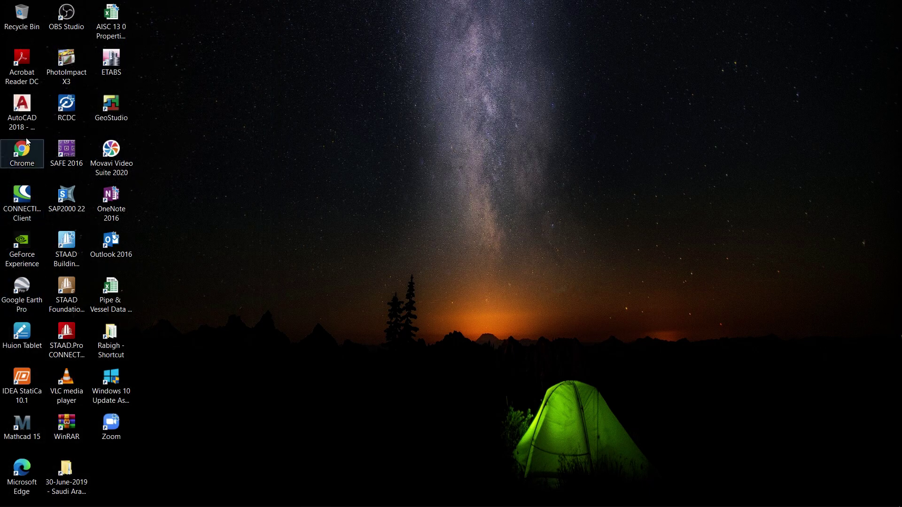
pyautogui.doubleClick(25, 123)
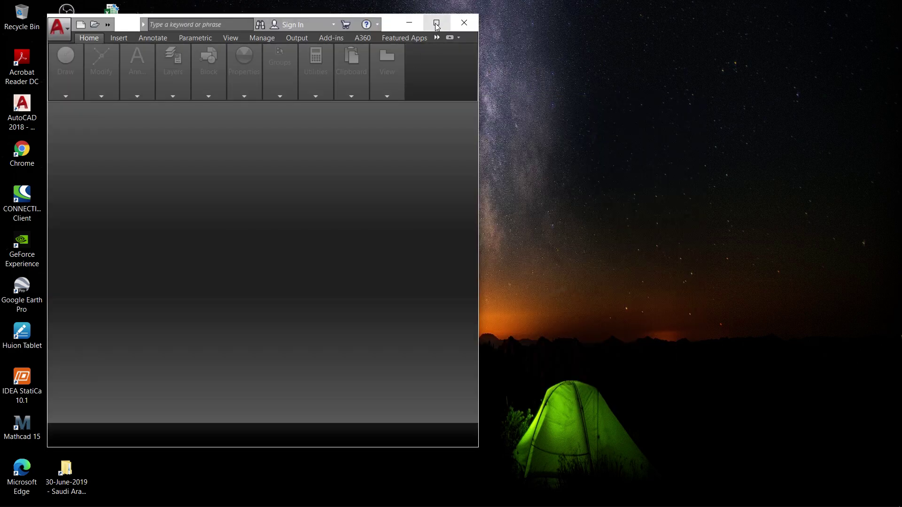
# - Maximize AutoCAD and open Example 19 Beam Framing Plans.dxf, zooming to the CB beam grid
pyautogui.click(436, 23)
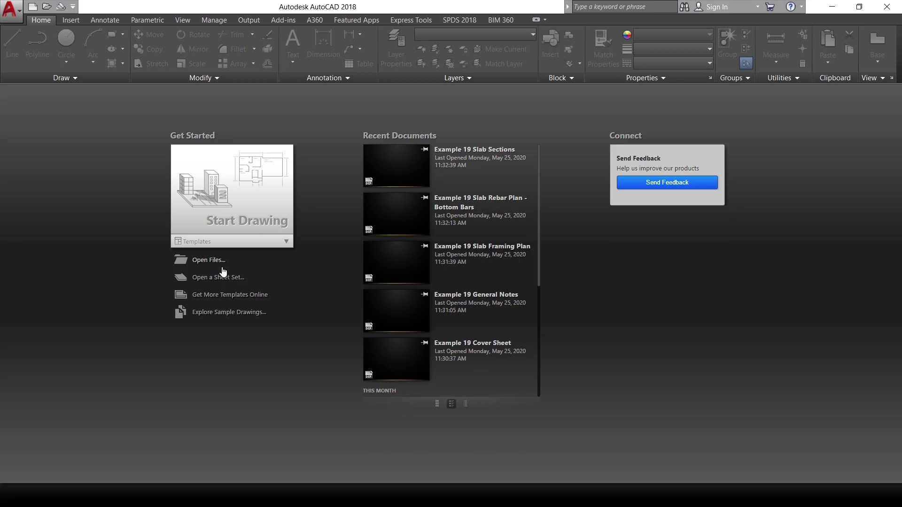
pyautogui.click(197, 263)
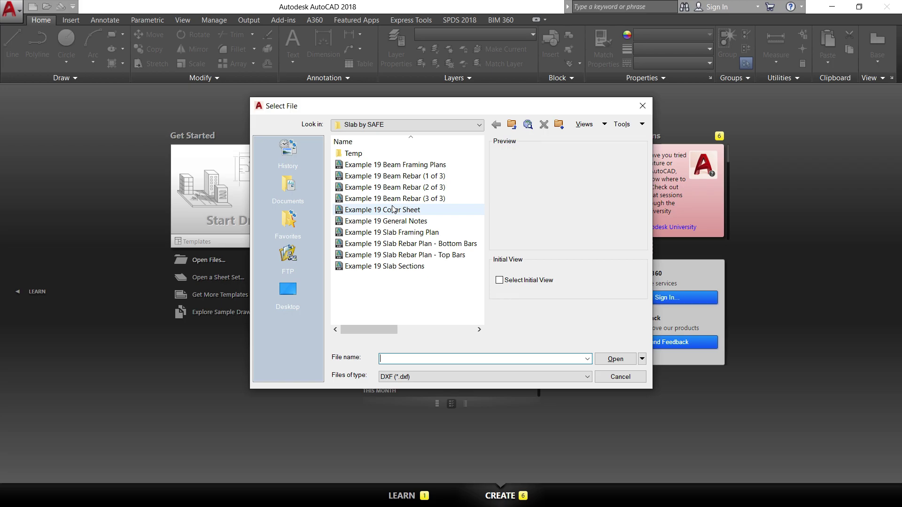
pyautogui.click(372, 167)
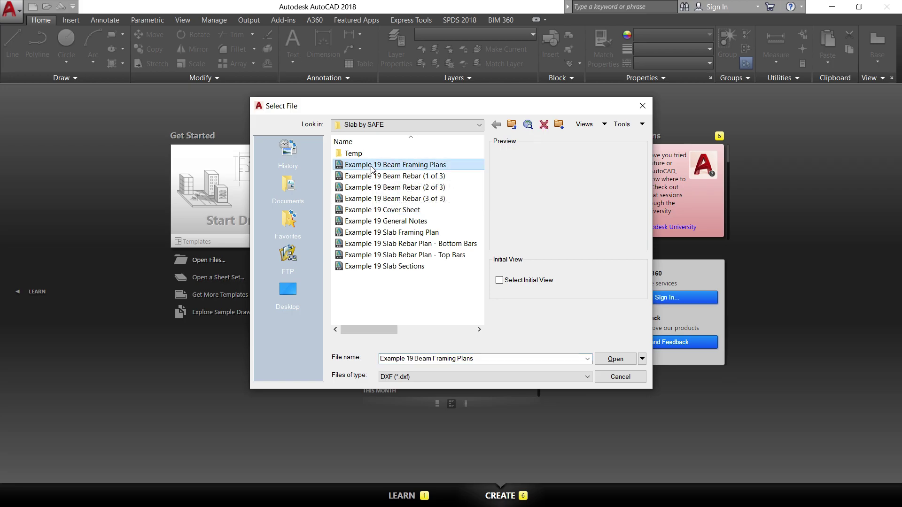
pyautogui.click(616, 360)
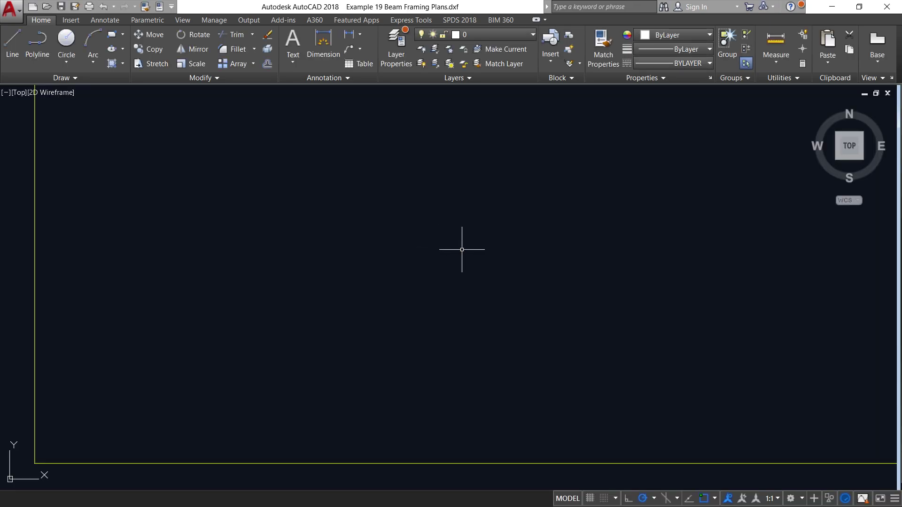
pyautogui.scroll(-8, 460, 249)
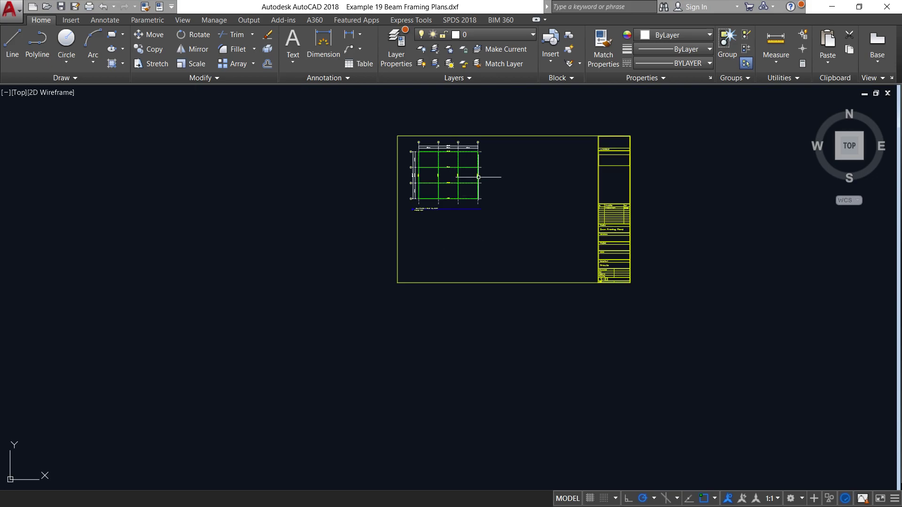
pyautogui.scroll(4, 437, 129)
pyautogui.scroll(6, 414, 222)
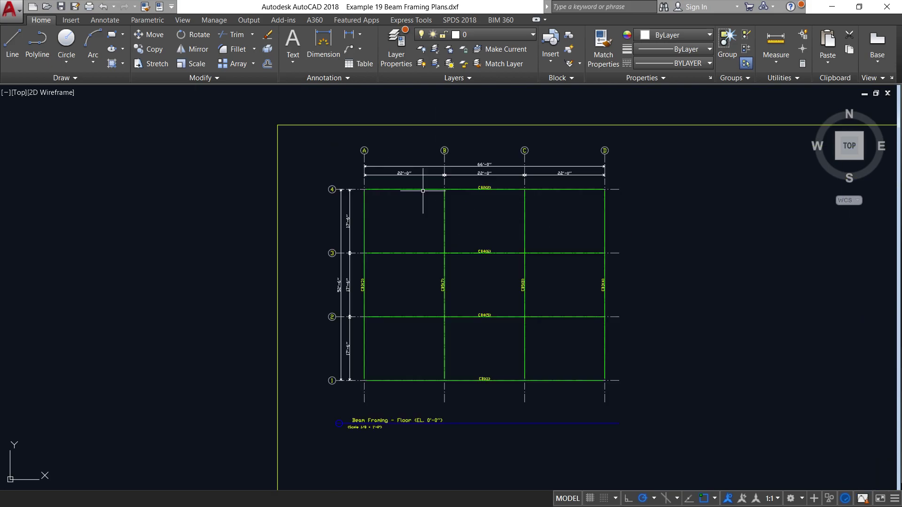
pyautogui.scroll(-2, 414, 223)
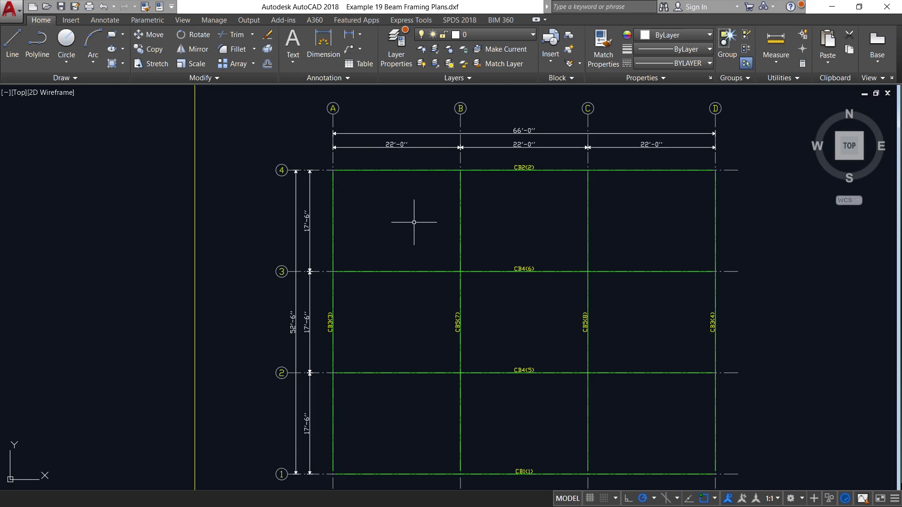
# - Open Example 19 Beam Rebar (1 of 3).dxf from the application menu
pyautogui.click(11, 9)
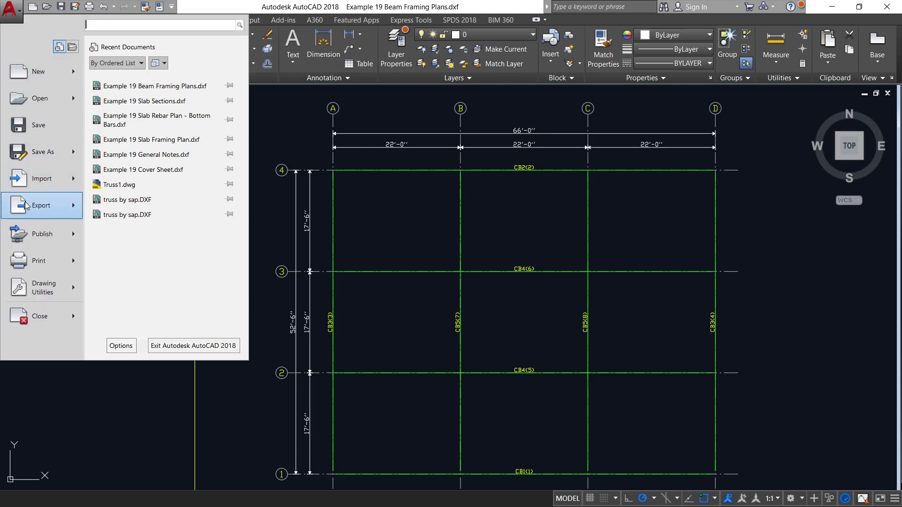
pyautogui.click(60, 100)
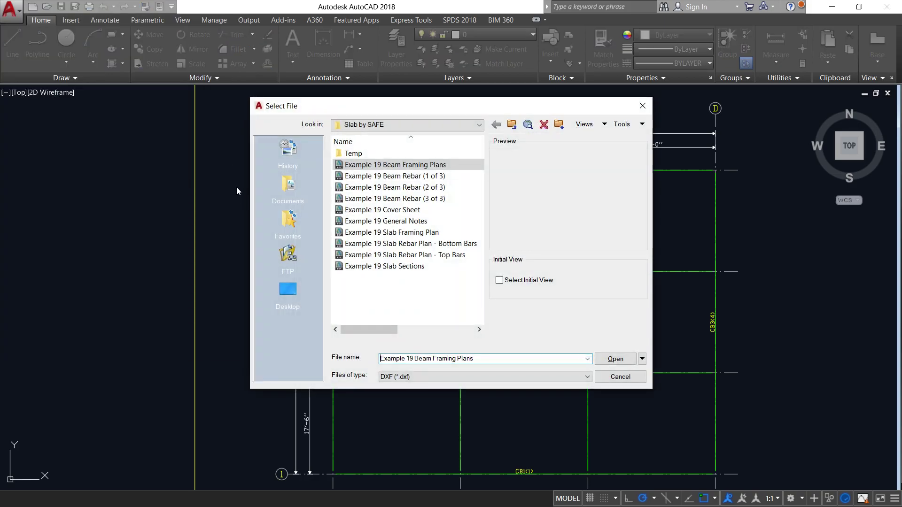
pyautogui.click(393, 177)
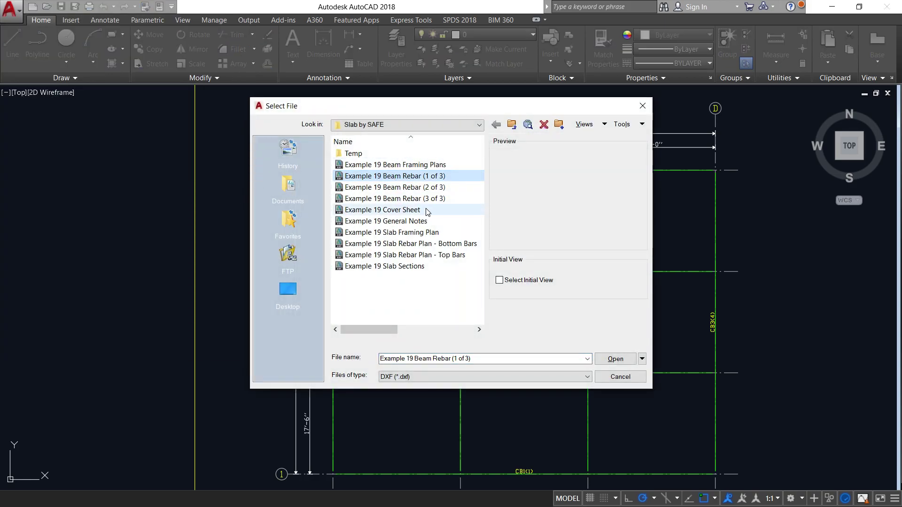
pyautogui.click(610, 360)
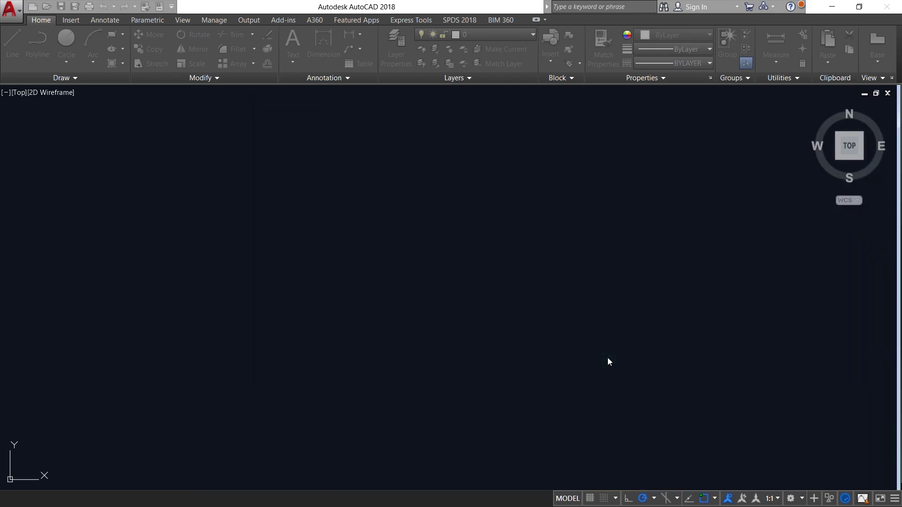
# - Zoom and pan to fit the whole beam rebar sheet and inspect the CB1 elevation
pyautogui.scroll(-6, 414, 201)
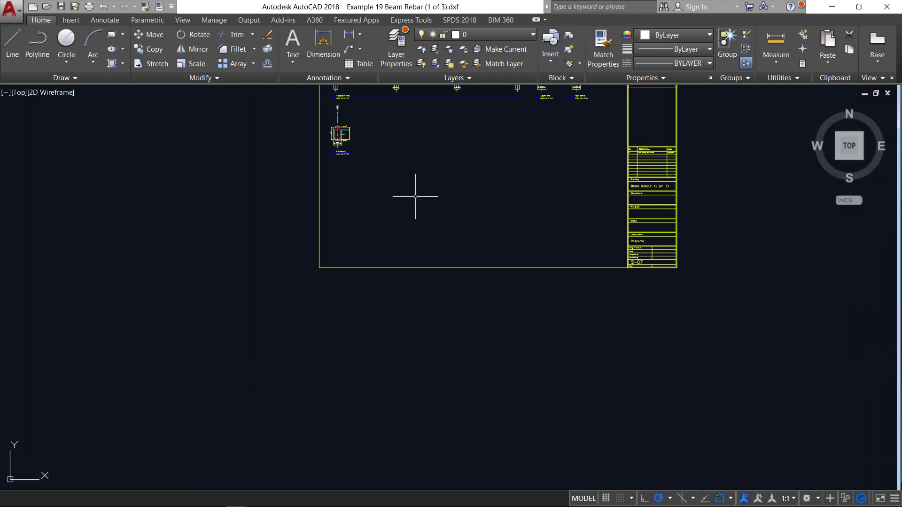
pyautogui.moveTo(433, 144); pyautogui.dragTo(423, 255, button='middle')
pyautogui.scroll(4, 423, 256)
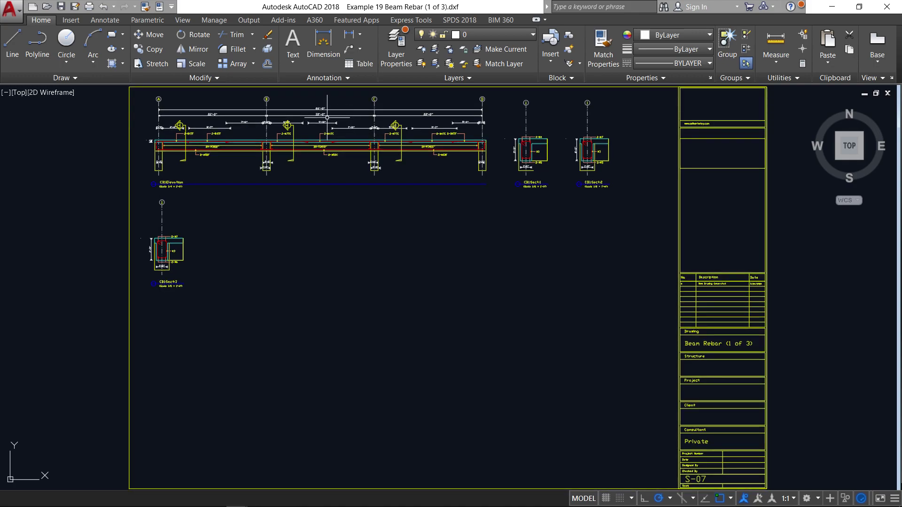
pyautogui.scroll(-2, 327, 117)
pyautogui.moveTo(327, 118)
pyautogui.mouseDown(button='middle')
pyautogui.moveTo(327, 135)
pyautogui.moveTo(358, 177)
pyautogui.mouseUp(button='middle')
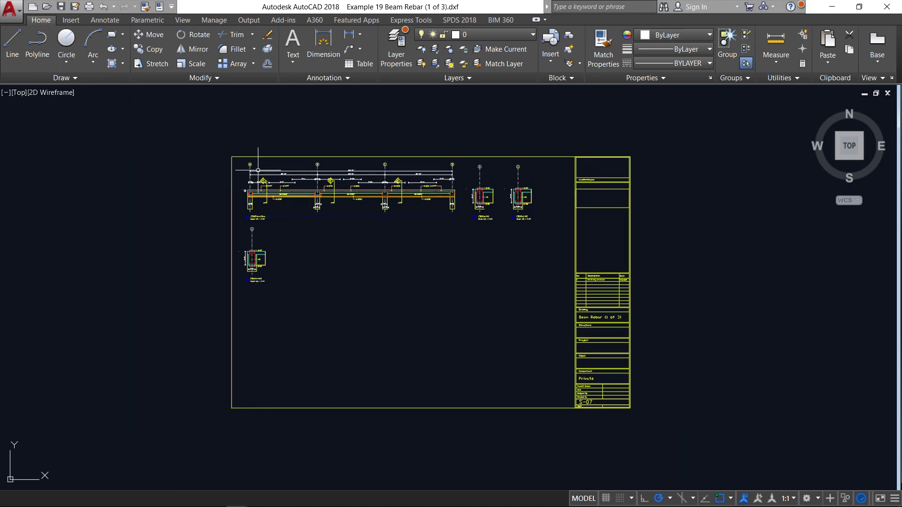
pyautogui.scroll(8, 258, 170)
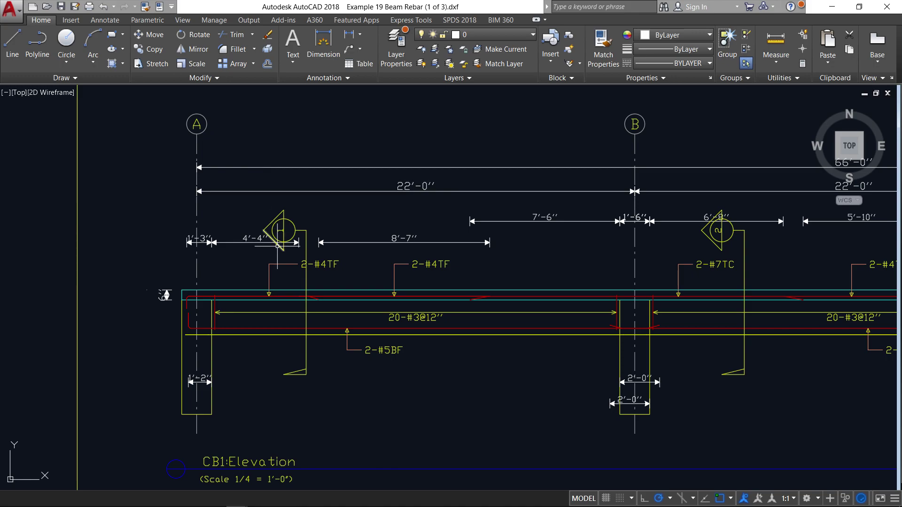
pyautogui.scroll(2, 262, 273)
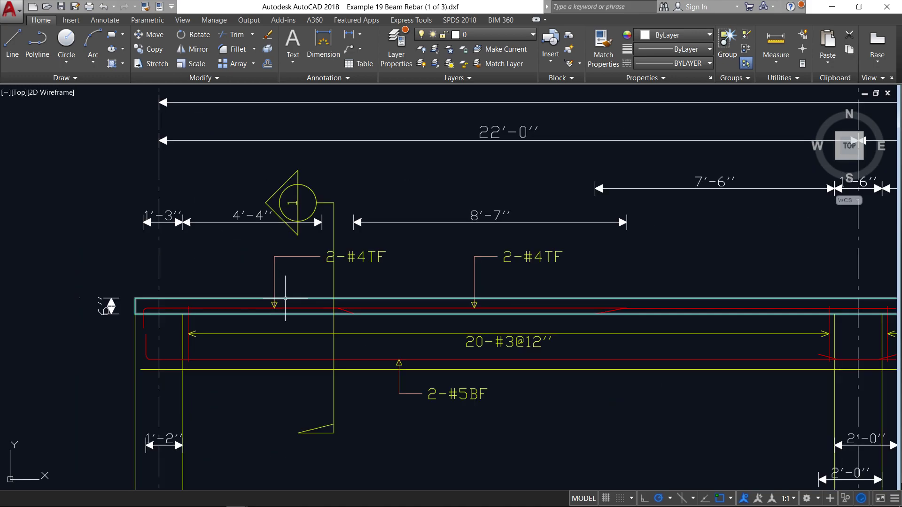
pyautogui.scroll(-4, 442, 324)
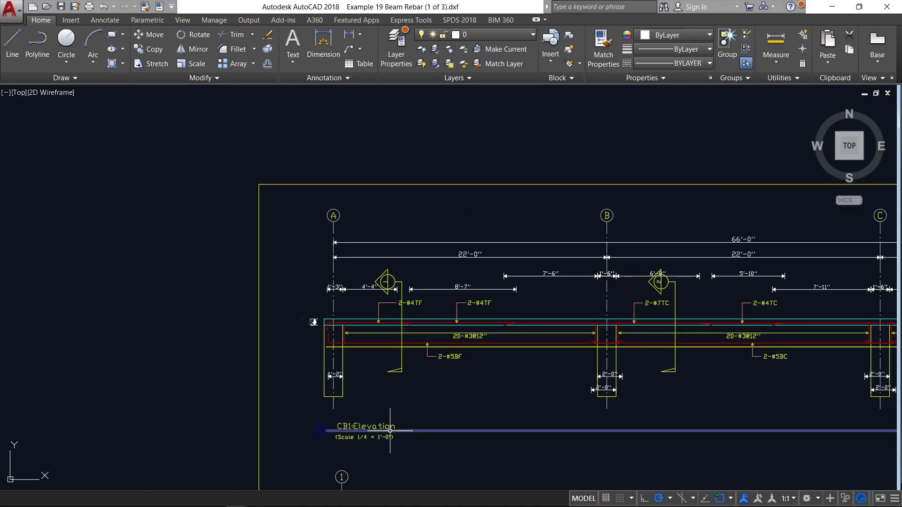
pyautogui.scroll(-2, 526, 380)
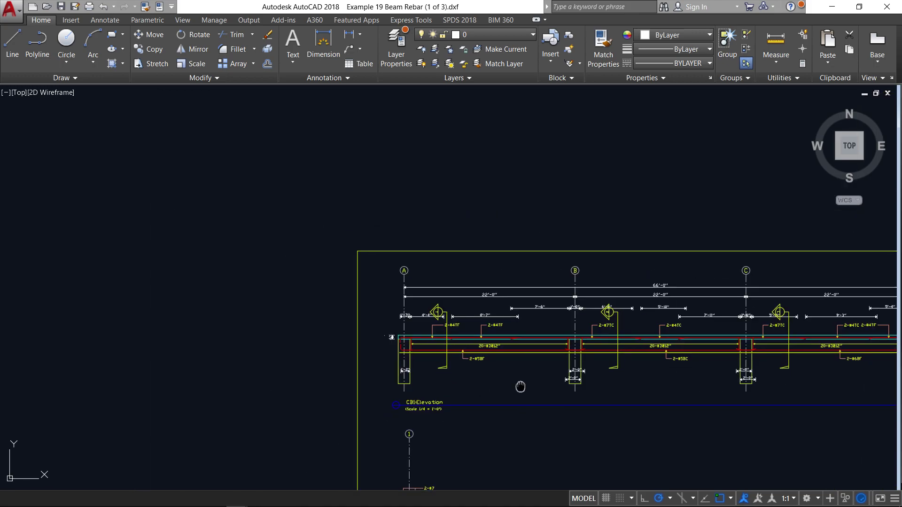
# - Pan down and zoom in on beam sections Sect:1–3 below the elevation
pyautogui.moveTo(519, 387); pyautogui.dragTo(475, 223, button='middle')
pyautogui.scroll(4, 371, 376)
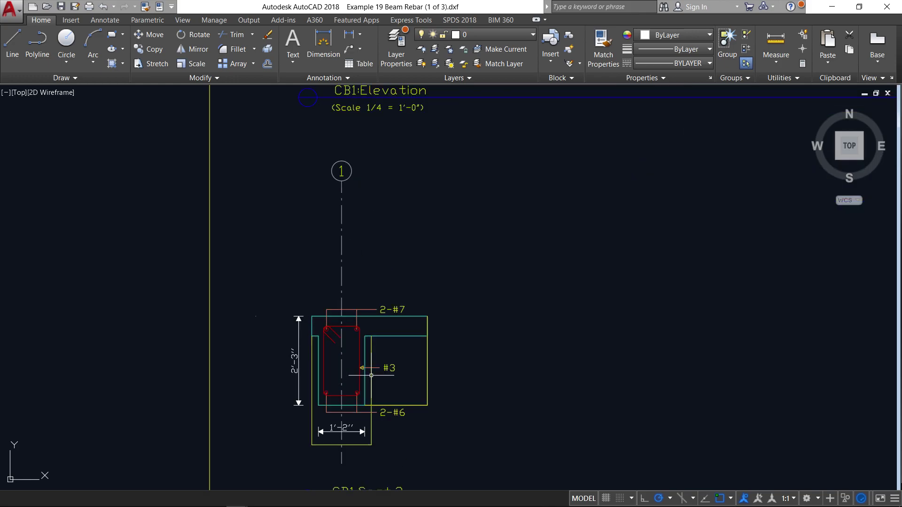
pyautogui.scroll(2, 372, 376)
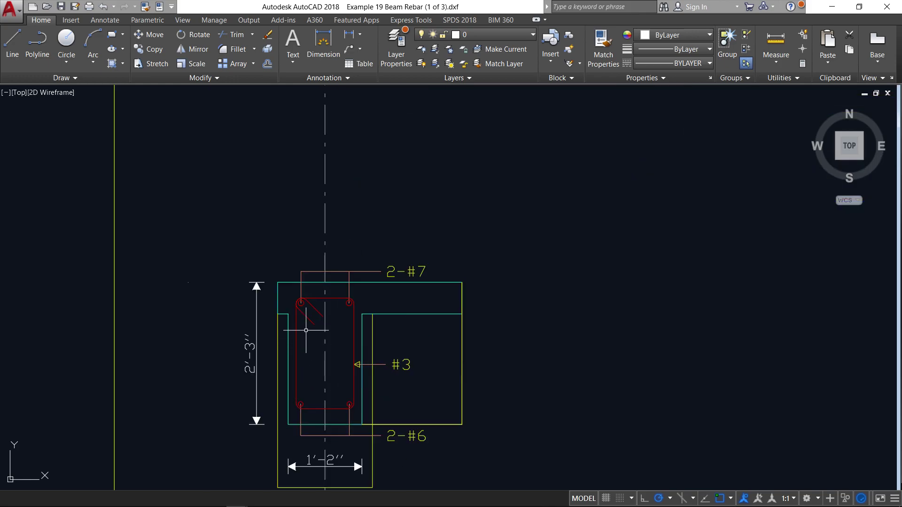
pyautogui.scroll(-7, 306, 331)
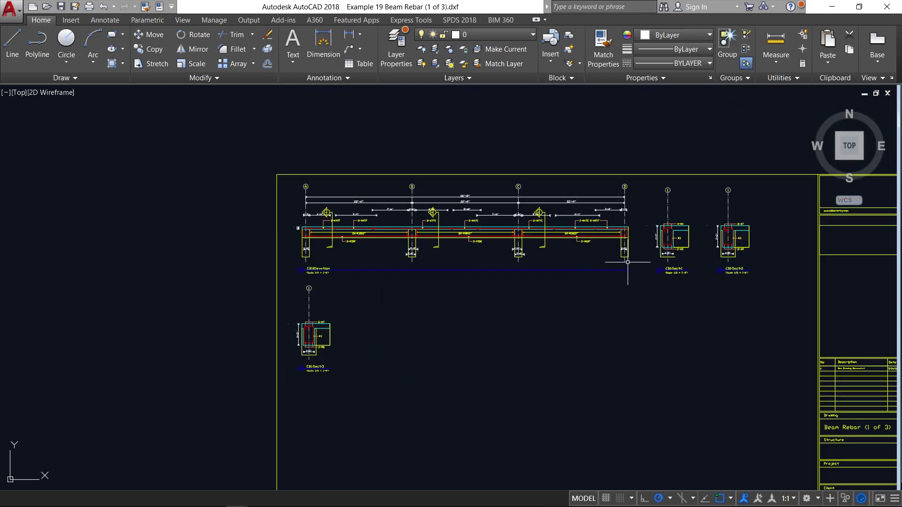
pyautogui.scroll(4, 684, 245)
pyautogui.scroll(-2, 684, 244)
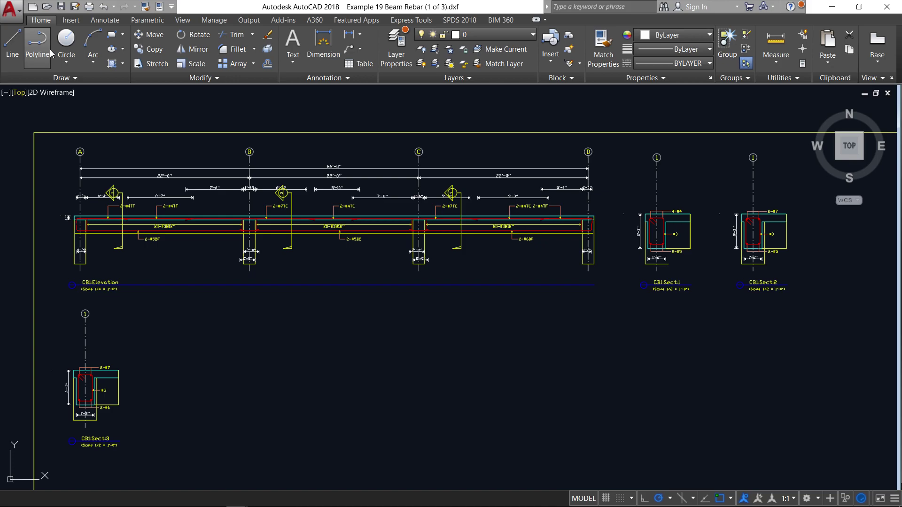
# - Open Example 19 Slab Rebar Plan - Bottom Bars.dxf from the application menu
pyautogui.click(12, 10)
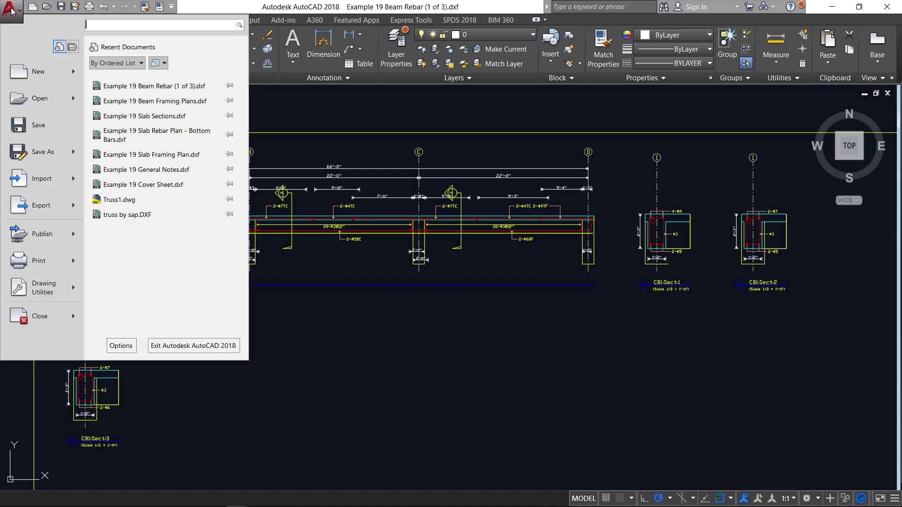
pyautogui.click(28, 99)
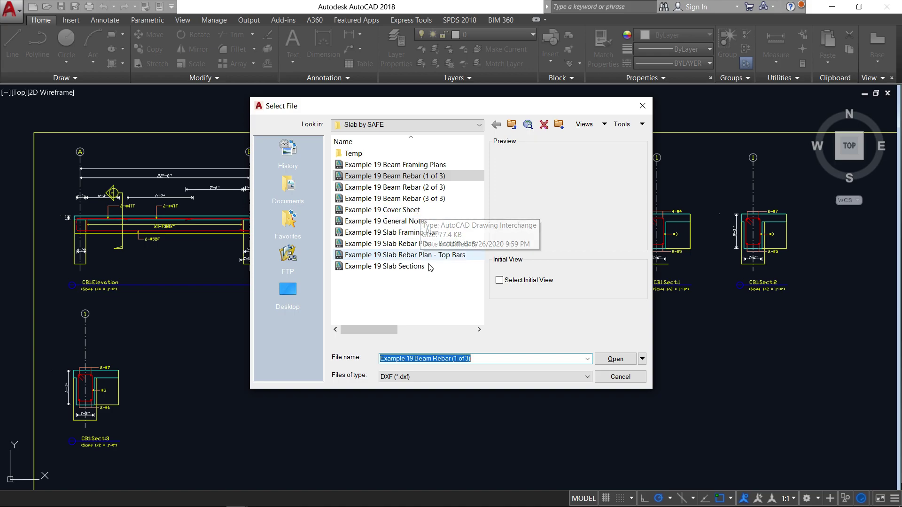
pyautogui.click(403, 244)
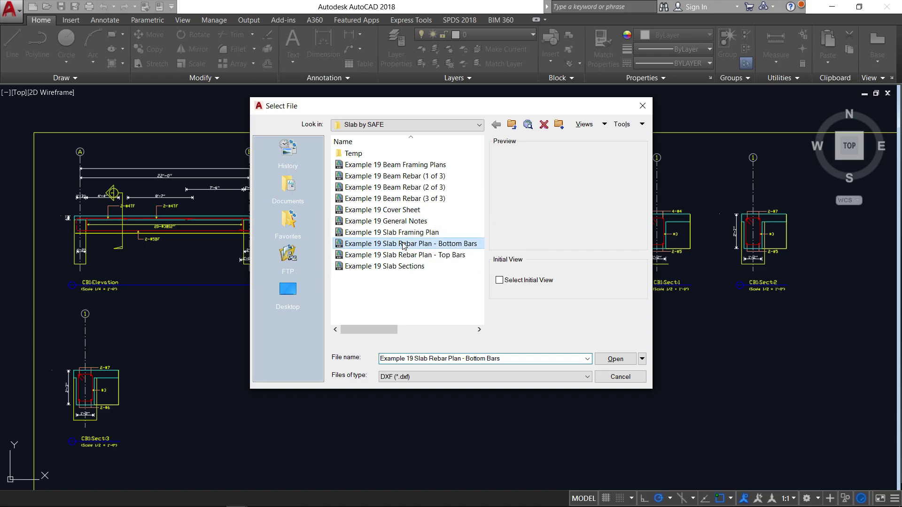
pyautogui.click(615, 359)
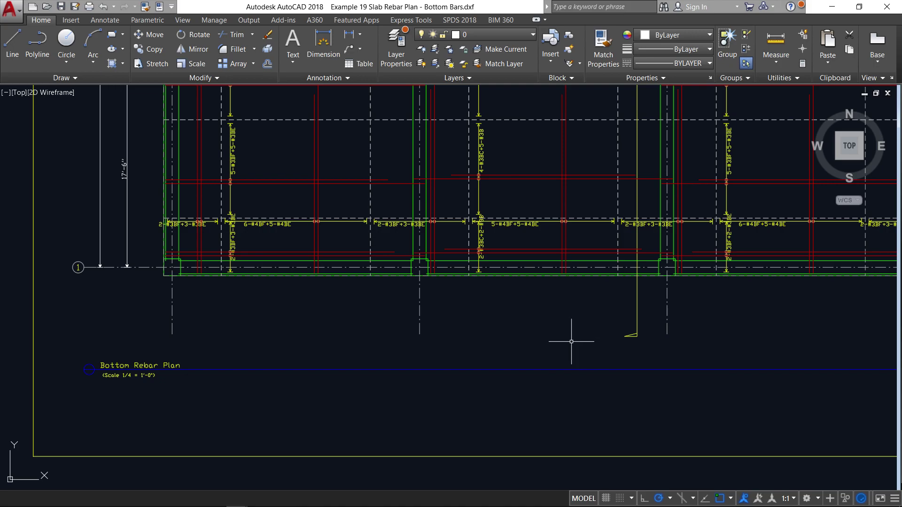
# - Zoom and pan across the bottom bar plan to read callouts like 6-#4BF+5-#4BE
pyautogui.scroll(-2, 340, 209)
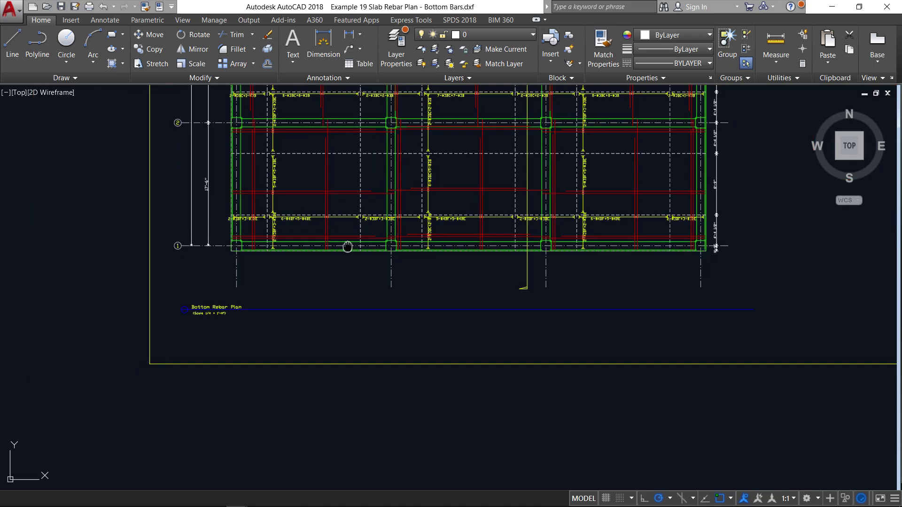
pyautogui.moveTo(346, 246)
pyautogui.mouseDown(button='middle')
pyautogui.moveTo(362, 357)
pyautogui.moveTo(414, 318)
pyautogui.mouseUp(button='middle')
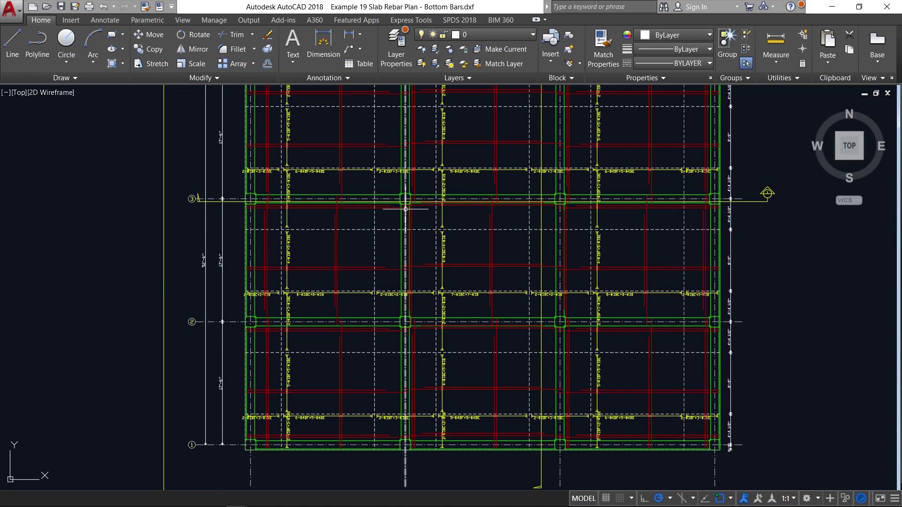
pyautogui.scroll(-3, 405, 209)
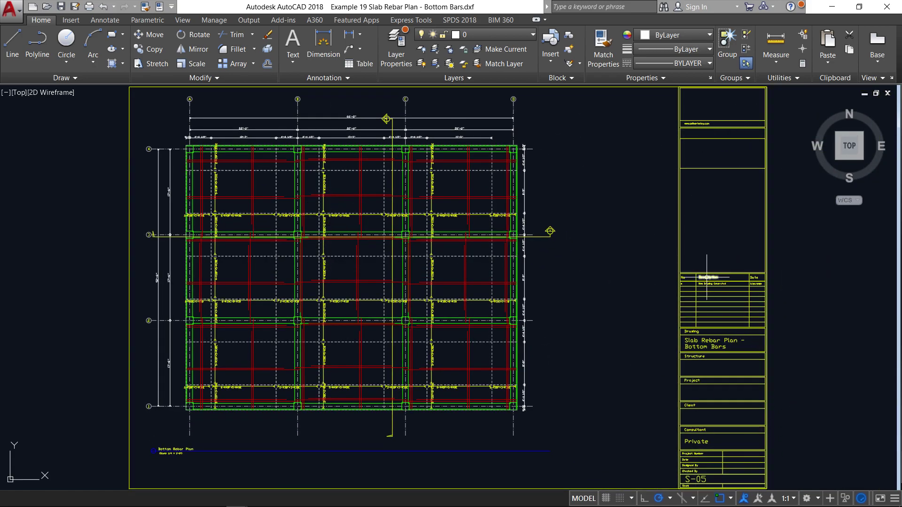
pyautogui.scroll(-2, 714, 360)
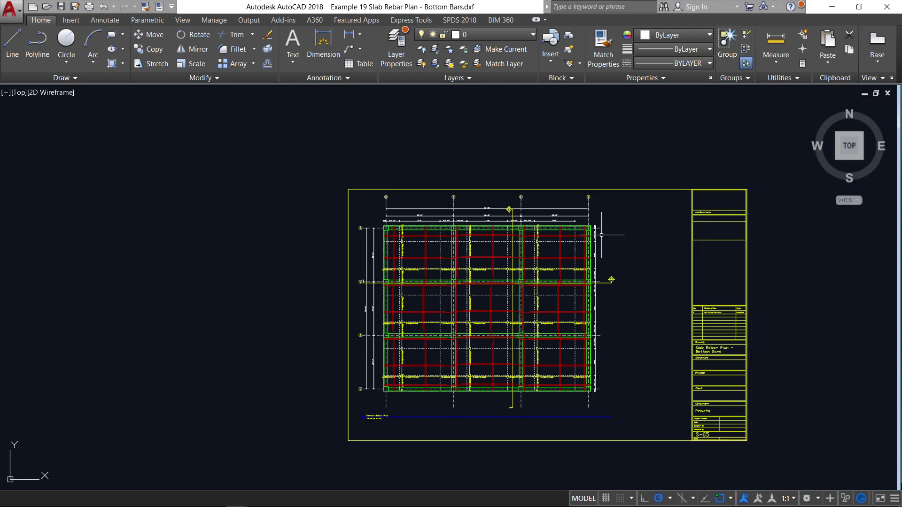
pyautogui.scroll(2, 535, 253)
pyautogui.scroll(4, 534, 253)
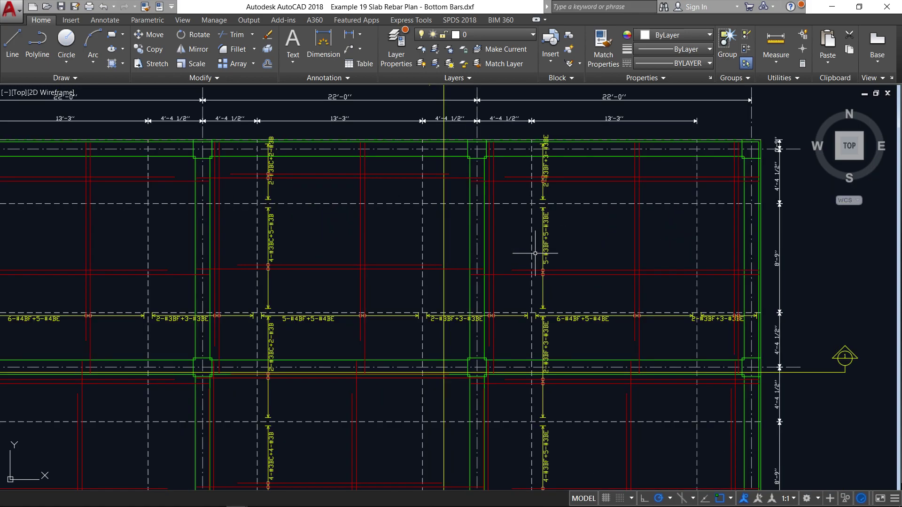
pyautogui.scroll(-2, 409, 235)
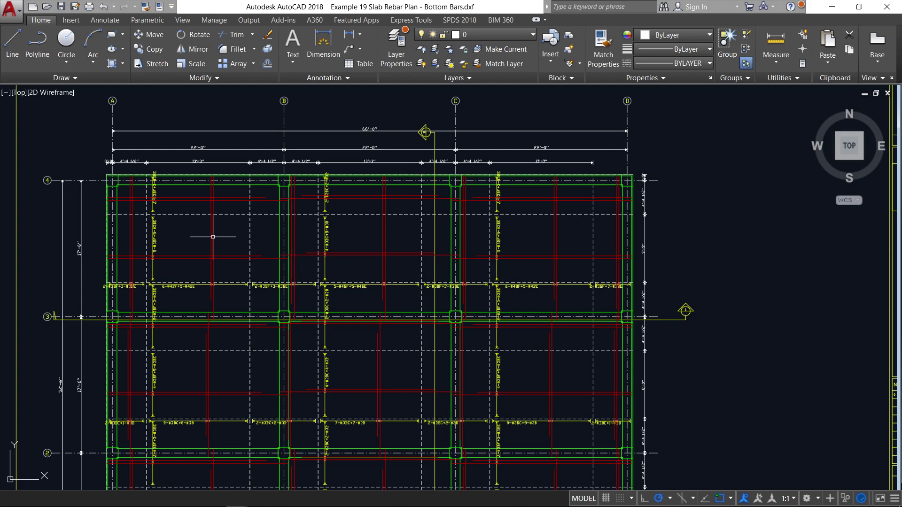
pyautogui.moveTo(177, 236); pyautogui.dragTo(282, 235, button='middle')
pyautogui.scroll(5, 254, 235)
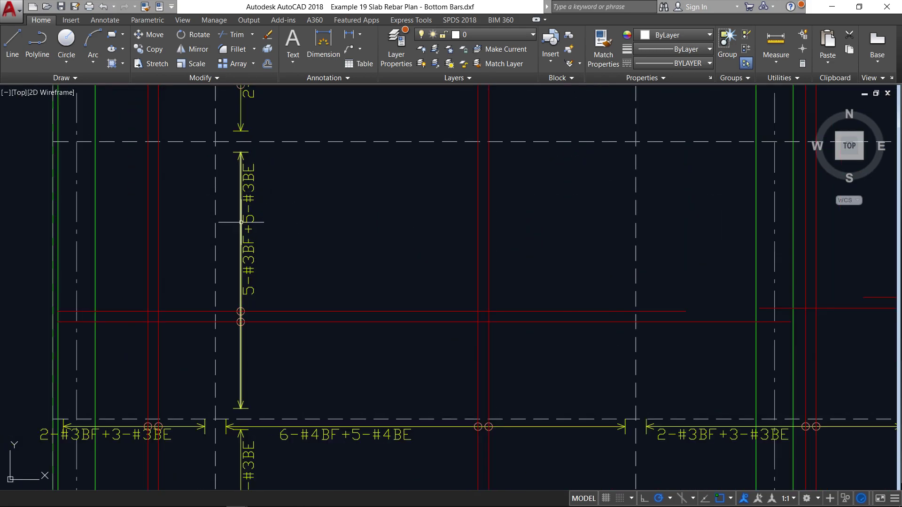
pyautogui.scroll(-6, 235, 220)
pyautogui.scroll(-4, 404, 228)
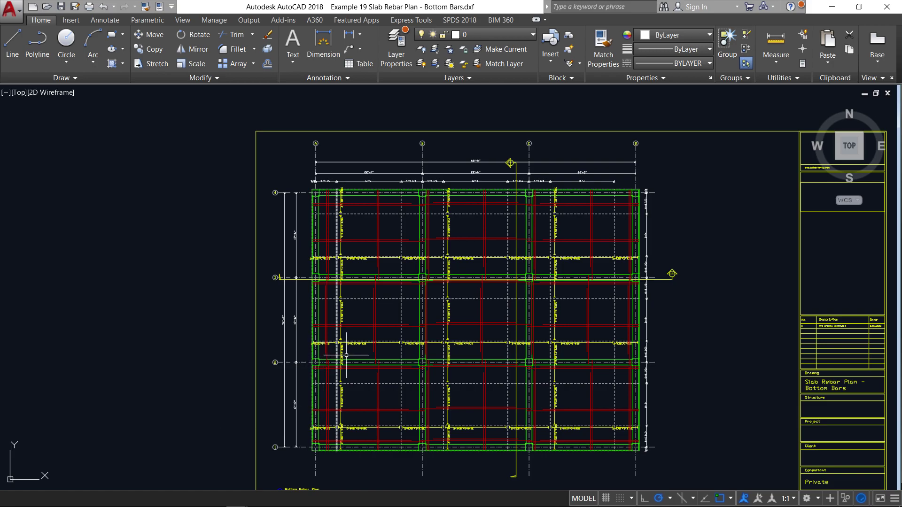
pyautogui.moveTo(444, 271)
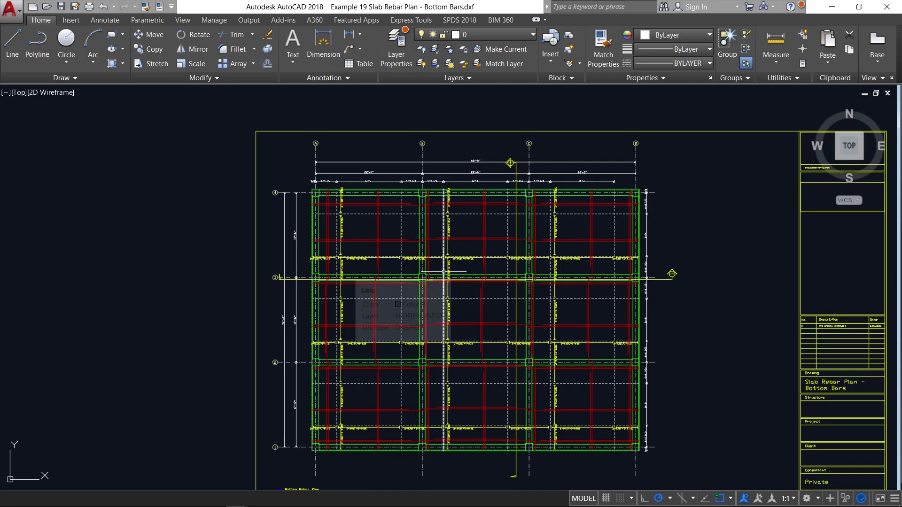